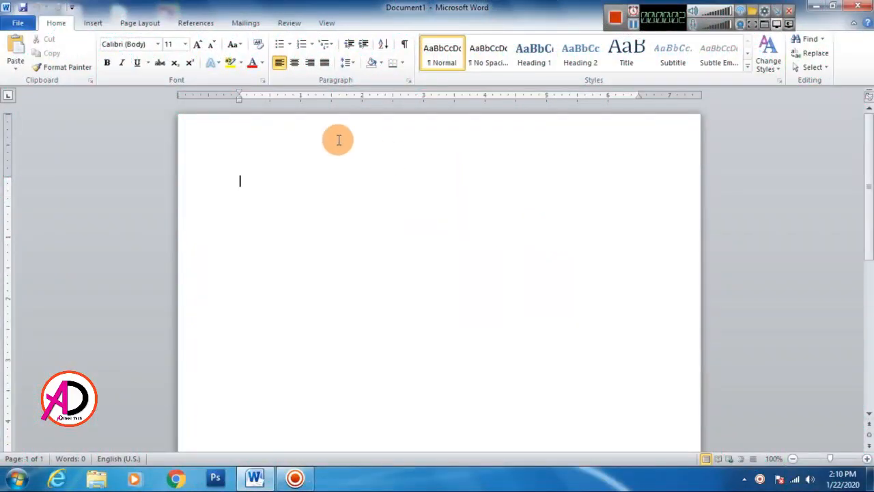
Step: Set the page margins to the Narrow preset
left_click(138, 24)
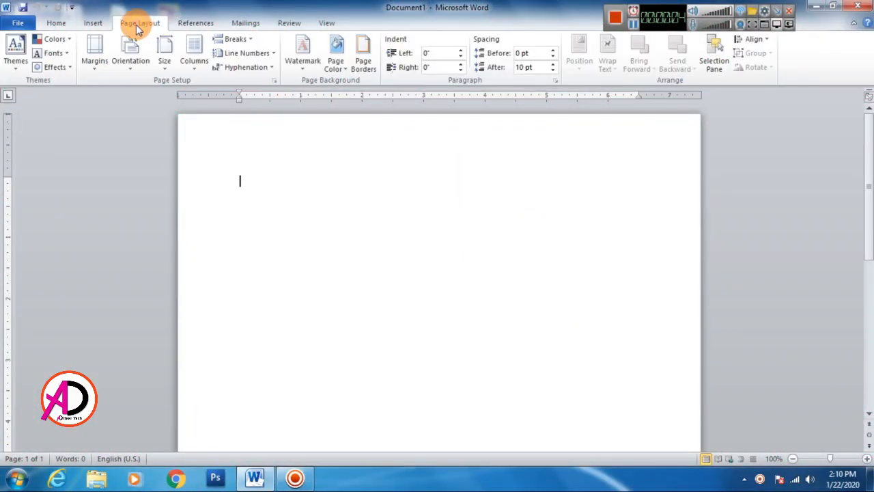
left_click(95, 60)
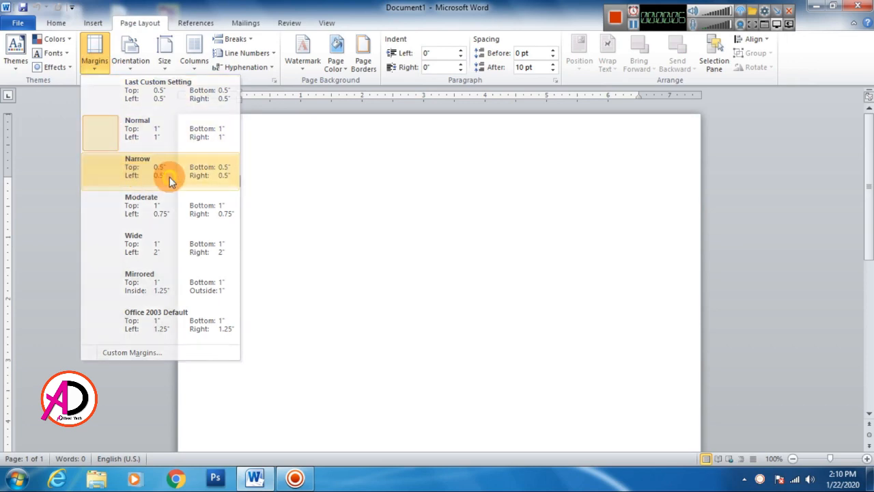
left_click(170, 177)
Step: Set a custom paper size 5 inches wide and 7 inches high for the whole document
left_click(165, 62)
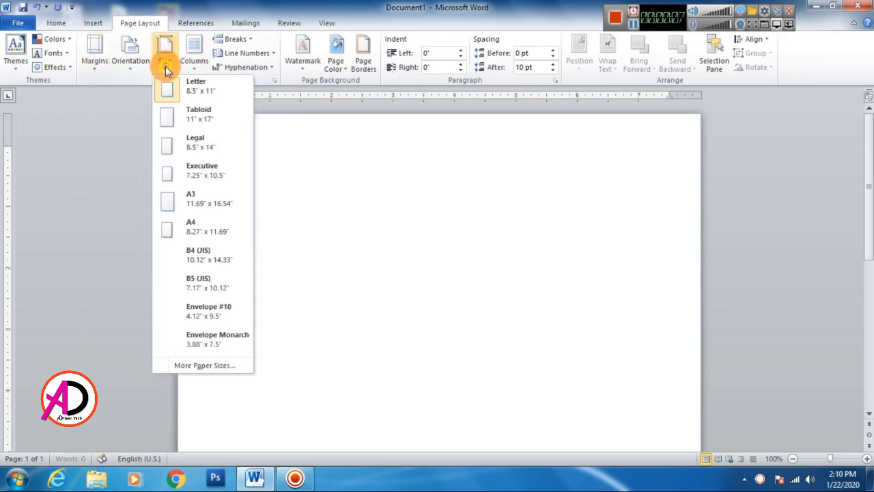
left_click(213, 365)
left_click_drag(362, 123, 320, 121)
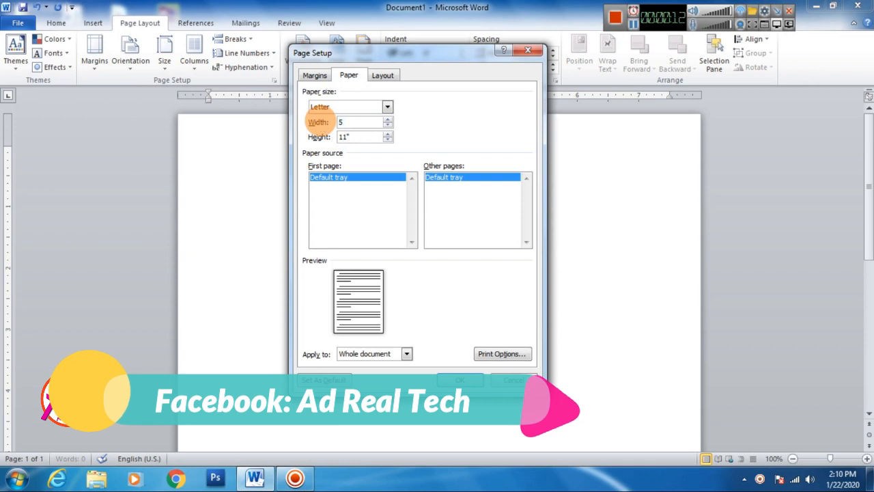
key("Tab")
type("7")
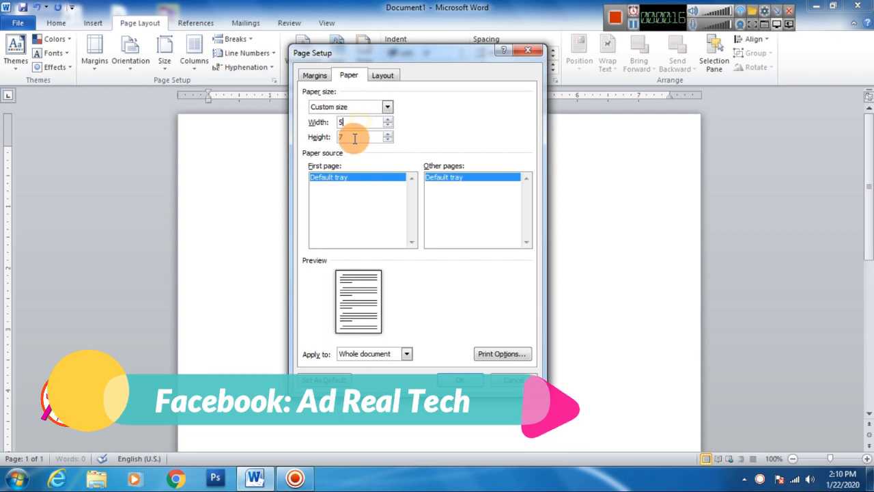
left_click(456, 377)
scroll(359, 240, "down", 5)
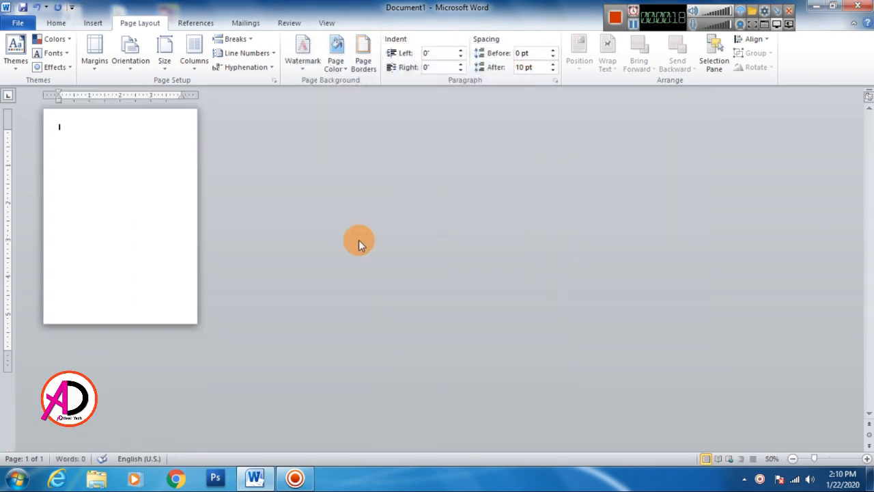
scroll(358, 239, "up", 3)
scroll(359, 240, "down", 2)
scroll(359, 239, "up", 1)
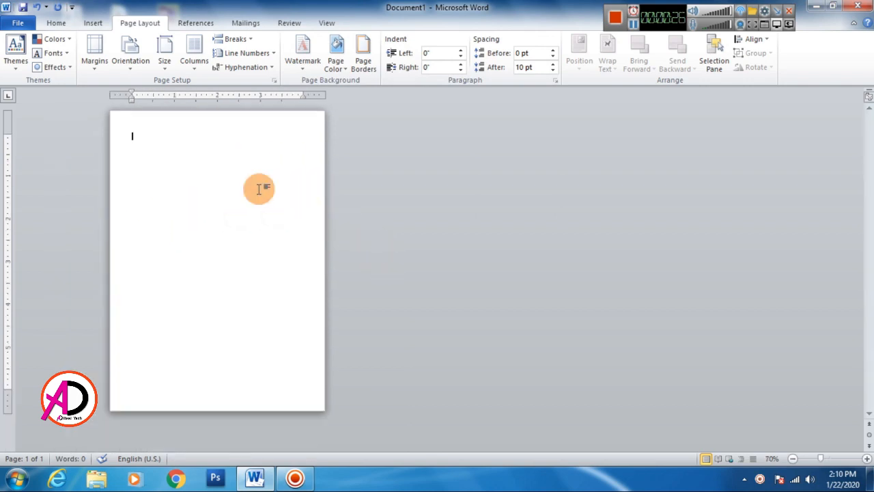
Step: Insert the picture Border from the wedding tools folder on the Desktop
left_click(93, 25)
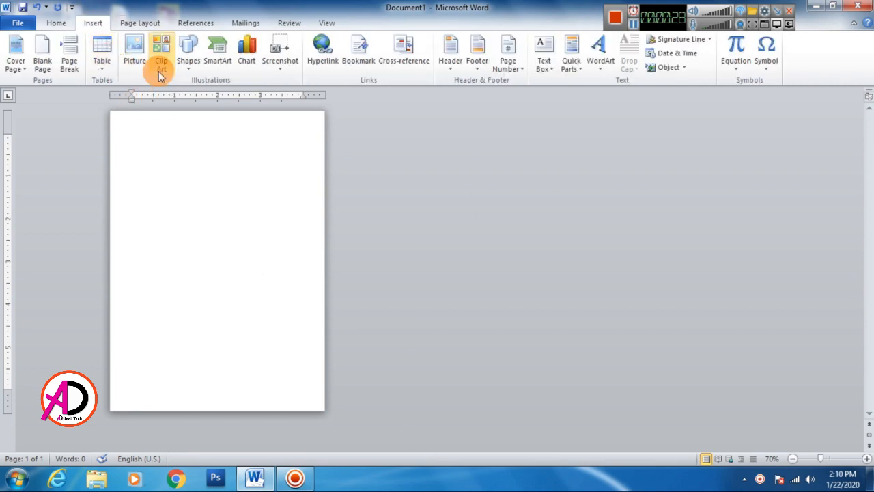
left_click(188, 56)
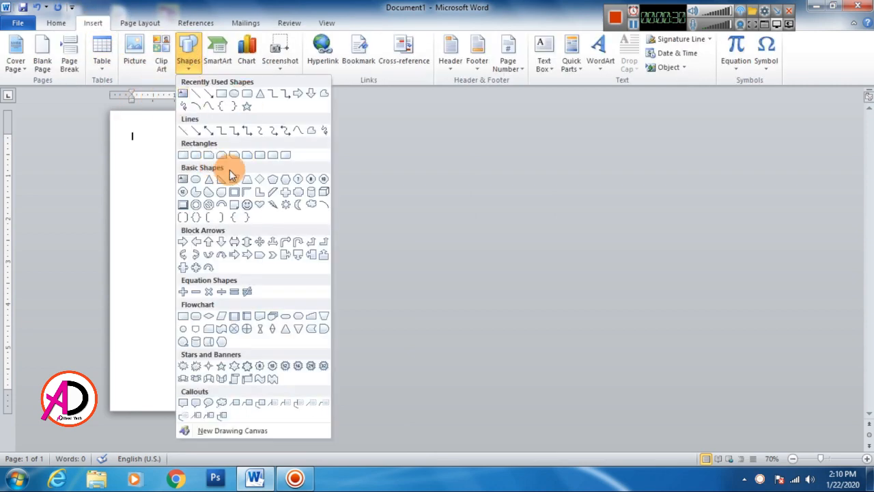
left_click(134, 52)
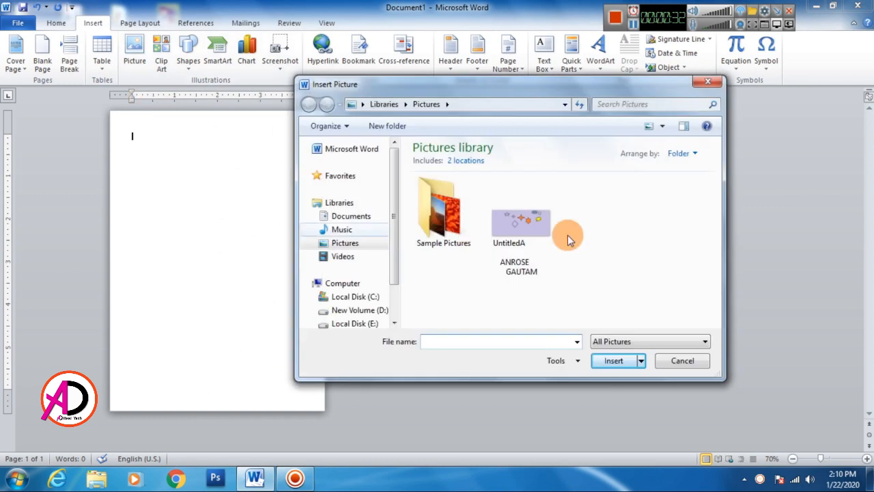
left_click(308, 178)
left_click(345, 190)
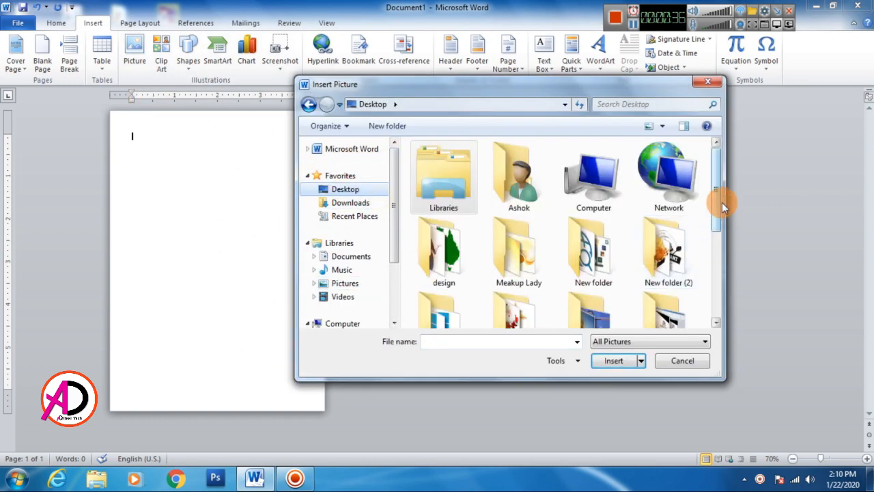
left_click_drag(722, 198, 719, 295)
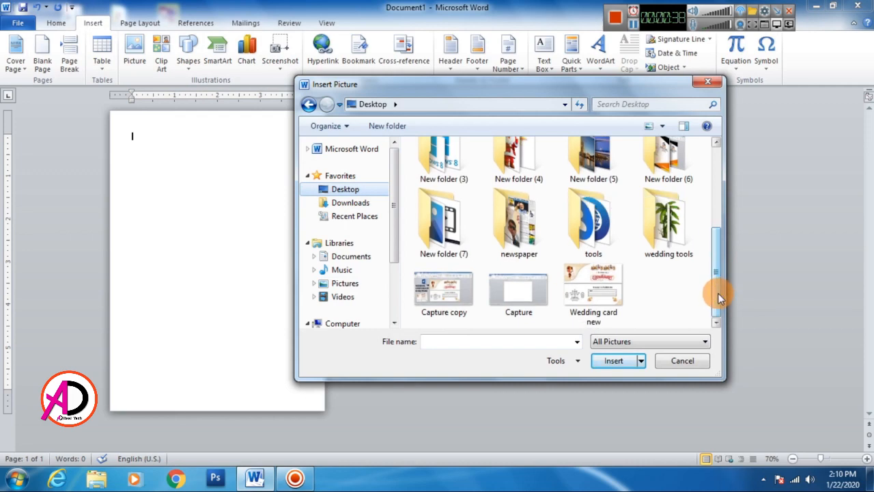
double_click(668, 222)
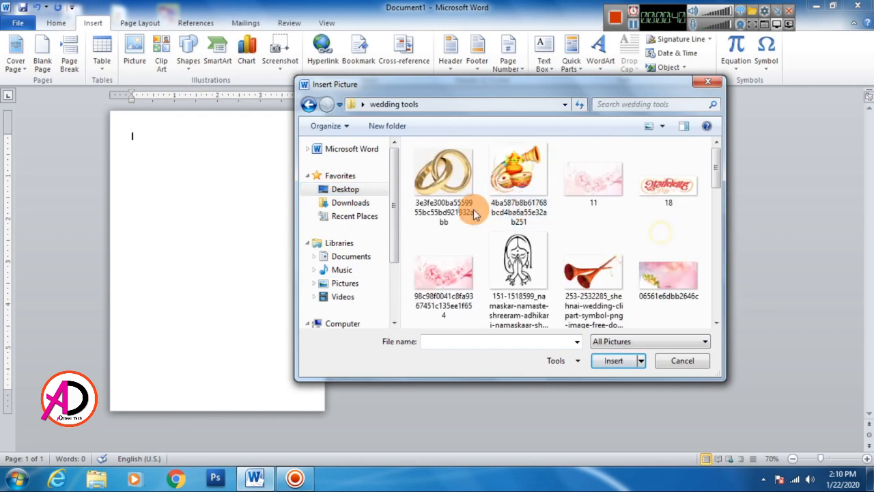
left_click_drag(527, 92, 456, 86)
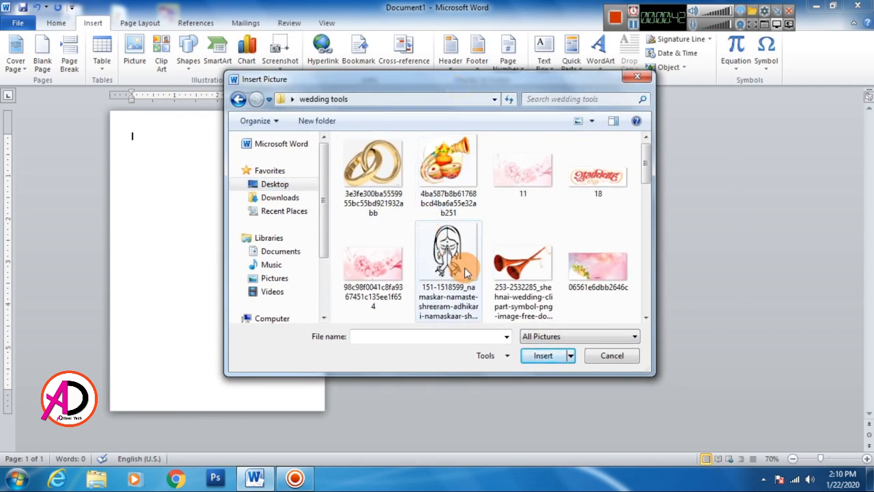
scroll(464, 274, "down", 2)
left_click(598, 259)
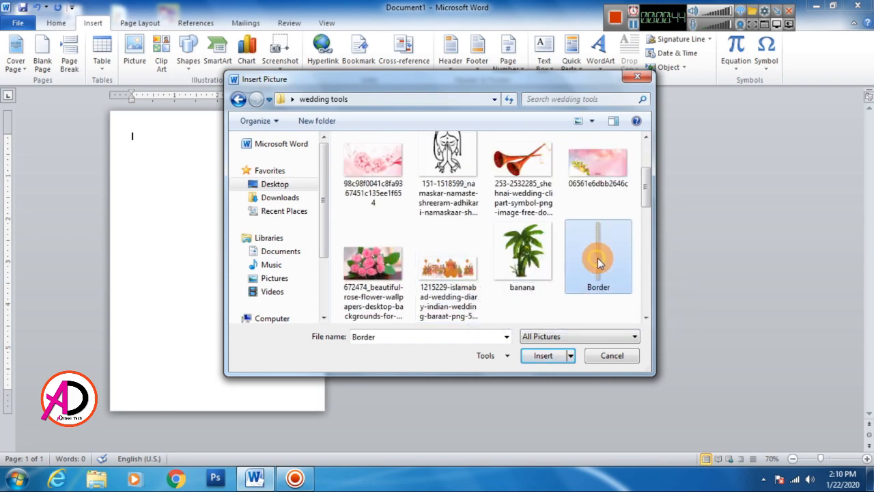
left_click(544, 356)
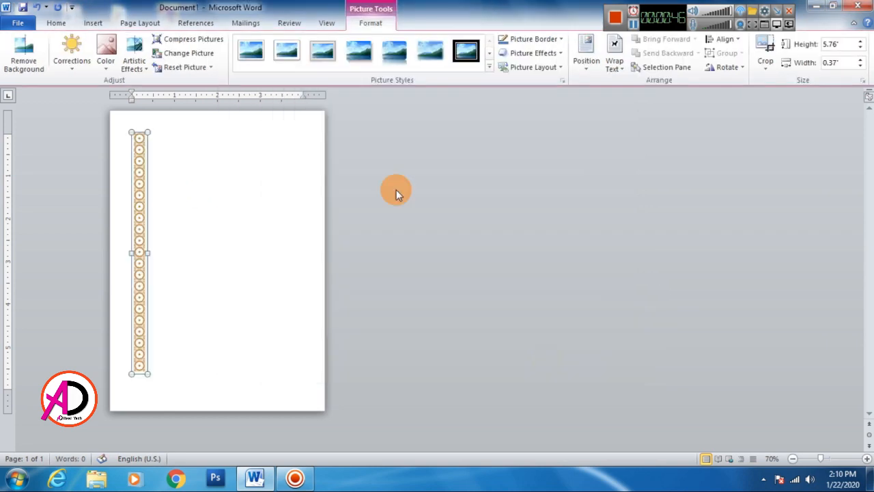
Step: Change the border picture's text wrapping so it floats freely, and enlarge it to about 6.69" high by 0.43" wide
left_click(618, 65)
left_click(659, 178)
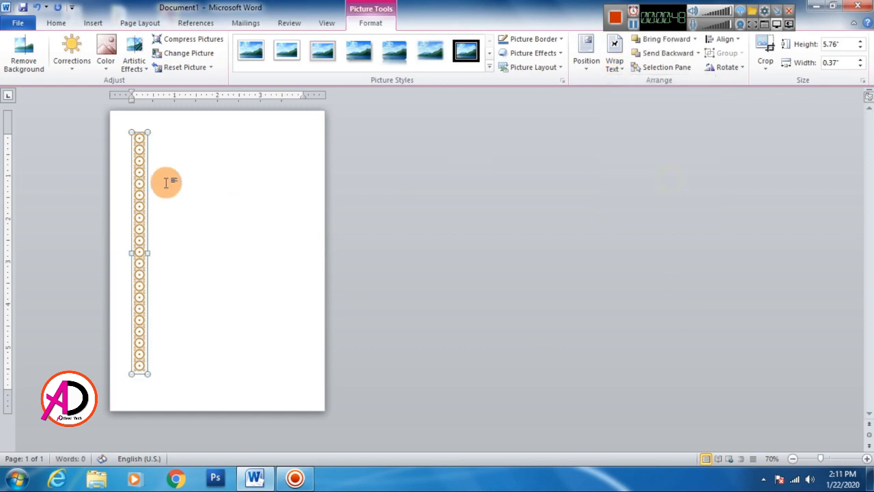
left_click_drag(149, 135, 152, 122)
left_click_drag(138, 166, 177, 210)
left_click_drag(186, 118, 180, 131)
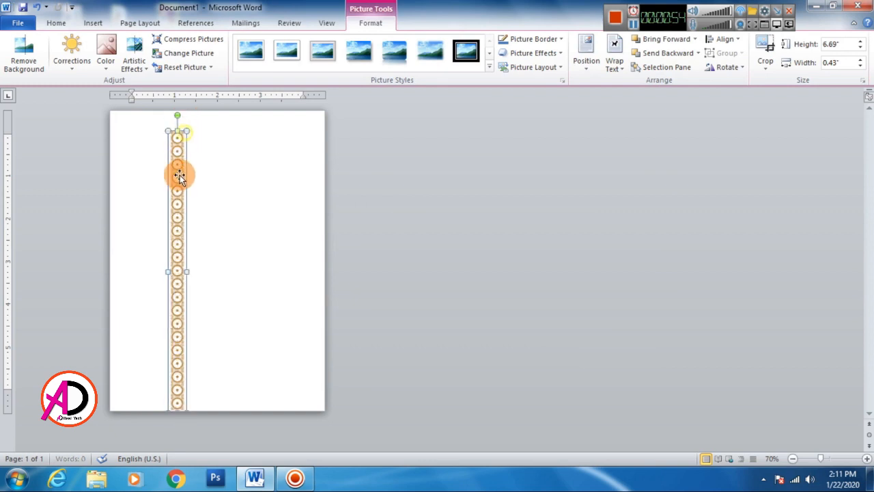
Step: Move the border strip up along the page's left edge and stretch its height to about 6.79"
left_click_drag(178, 171, 125, 156)
left_click_drag(132, 394, 133, 403)
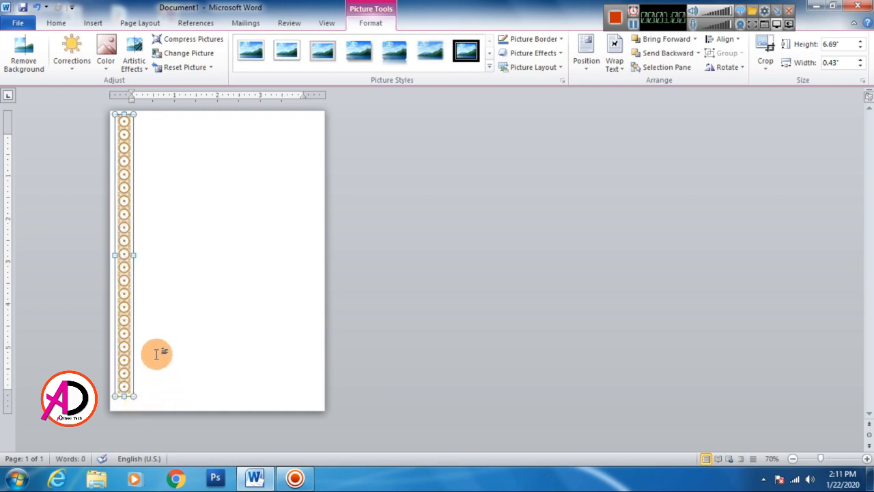
scroll(229, 353, "up", 1, "ctrl")
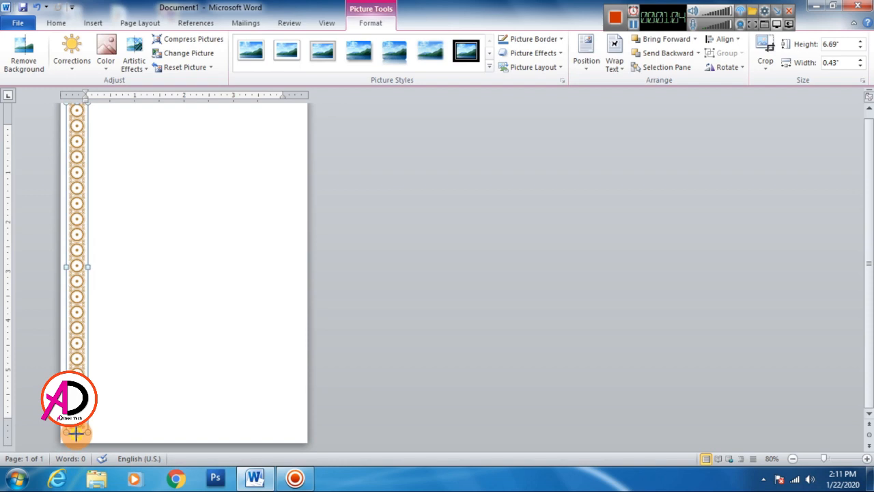
left_click_drag(76, 432, 77, 437)
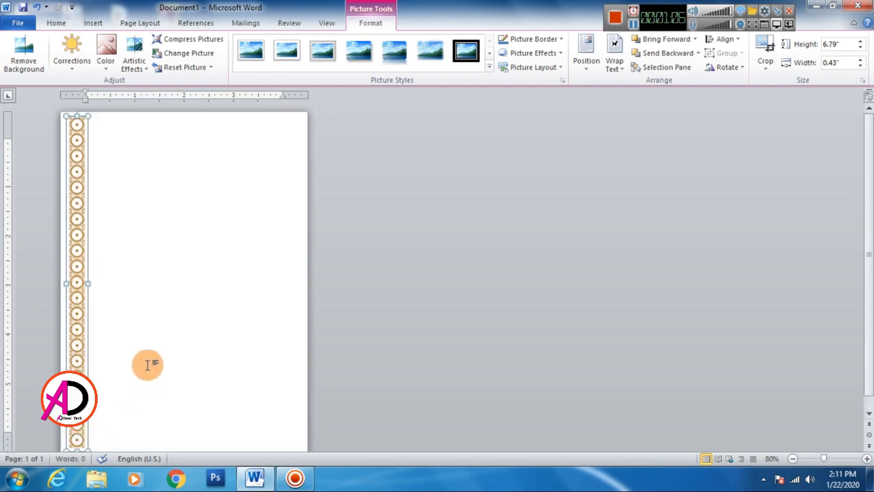
left_click(179, 331)
scroll(181, 327, "down", 3, "ctrl")
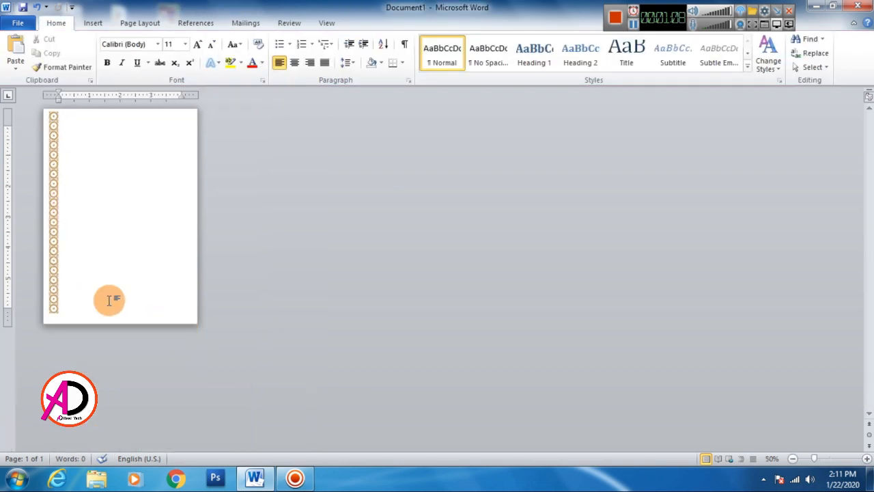
scroll(107, 299, "up", 2, "ctrl")
Step: Nudge the border strip slightly left, closer to the page's left edge
left_click(128, 368)
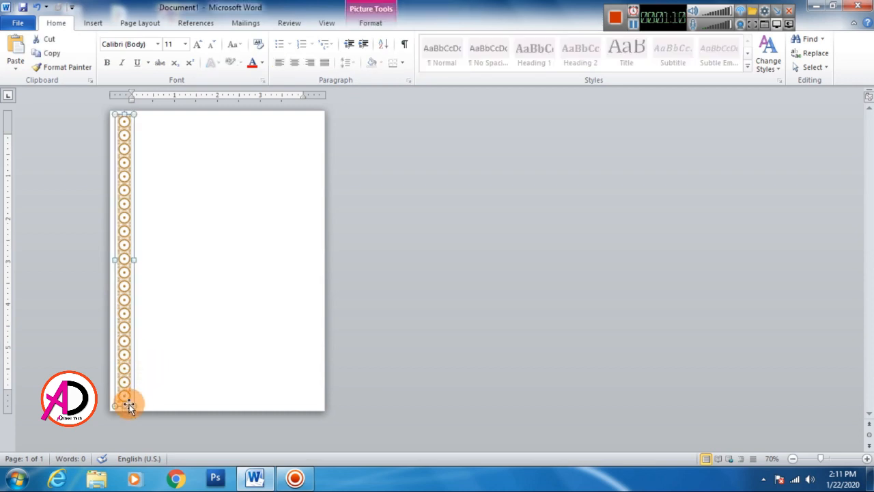
left_click(181, 377)
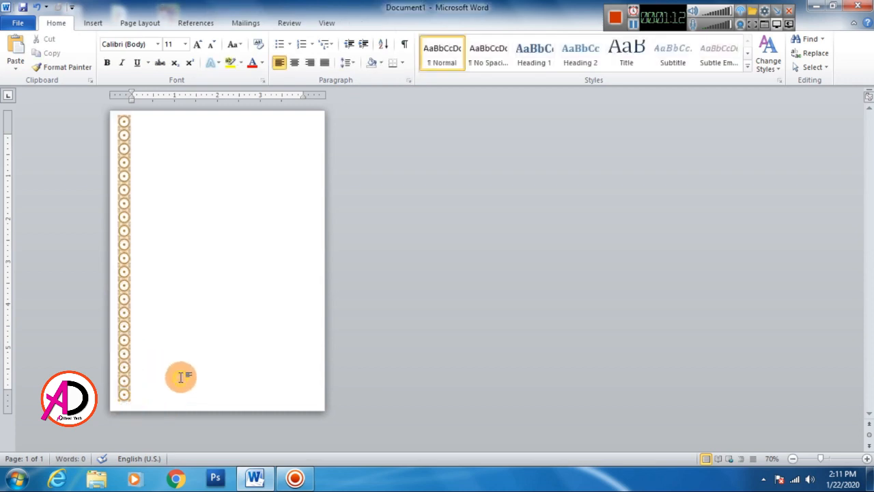
left_click(124, 343)
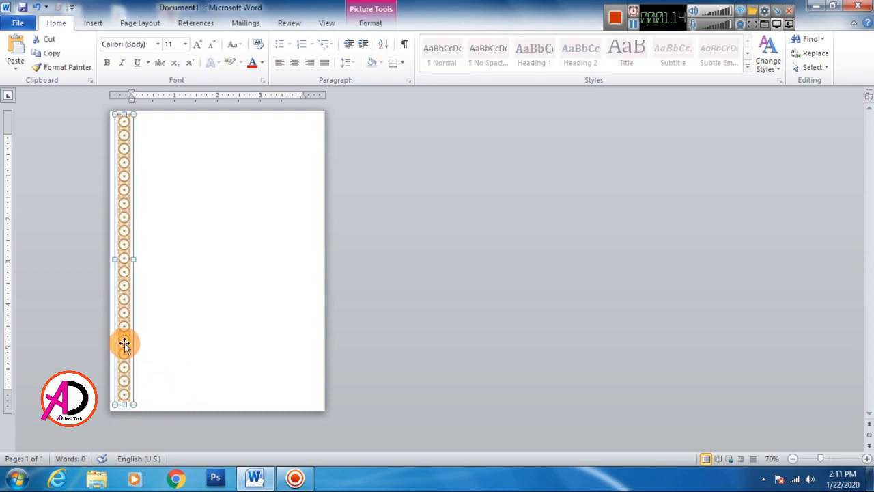
key("Left")
key("Left")
key("Left")
key("Left")
key("Left")
key("Left")
key("Left")
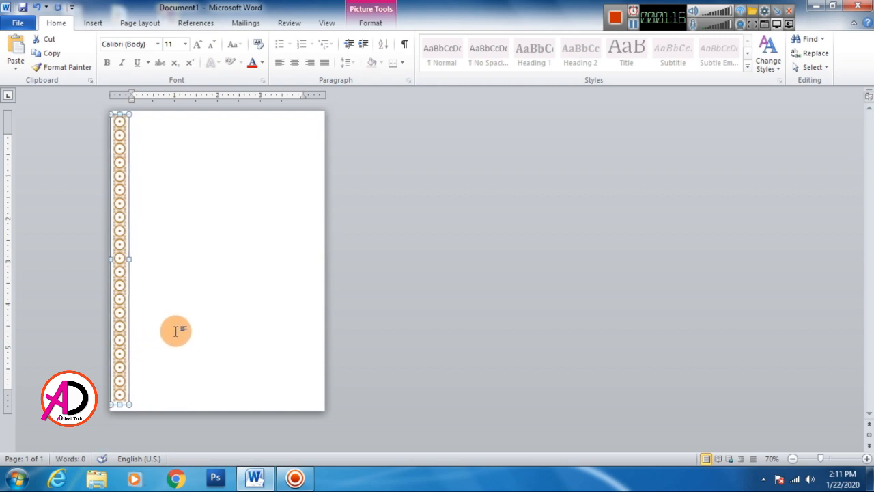
left_click(176, 330)
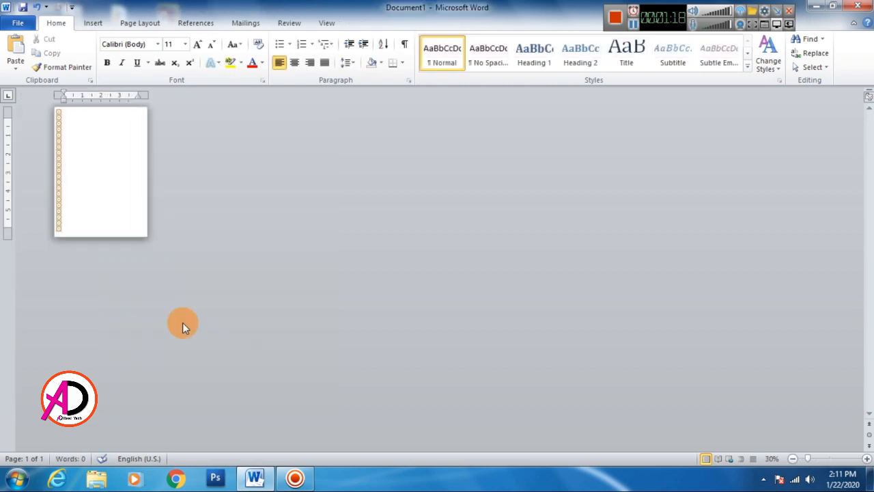
Step: Stretch the lower end of the border strip slightly so it reaches nearer the page's bottom edge
left_click(123, 372)
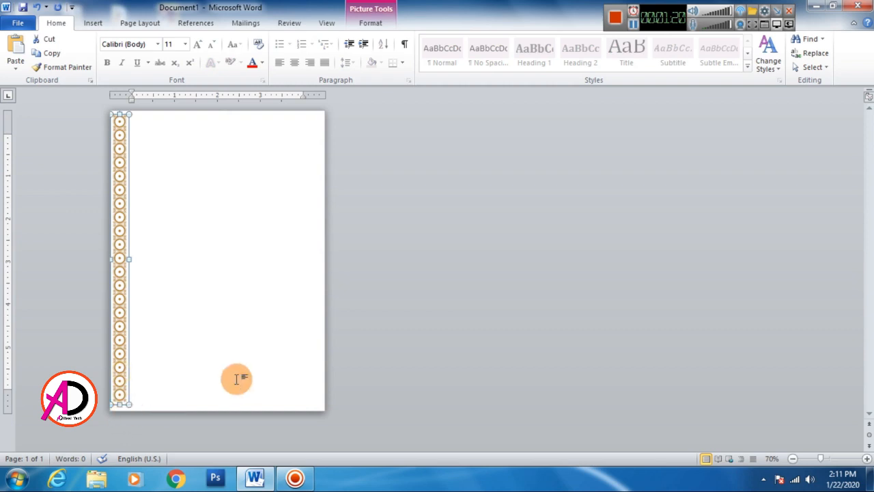
scroll(234, 377, "up", 1, "ctrl")
left_click(184, 372)
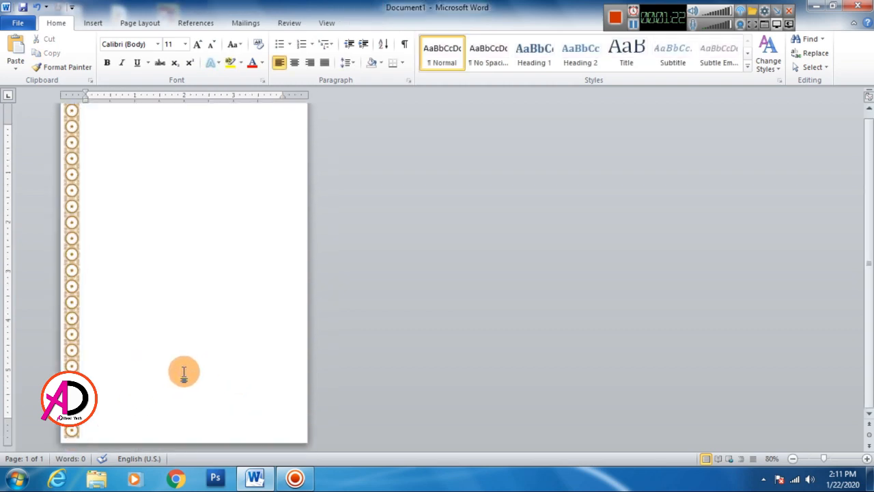
scroll(184, 373, "down", 1, "ctrl")
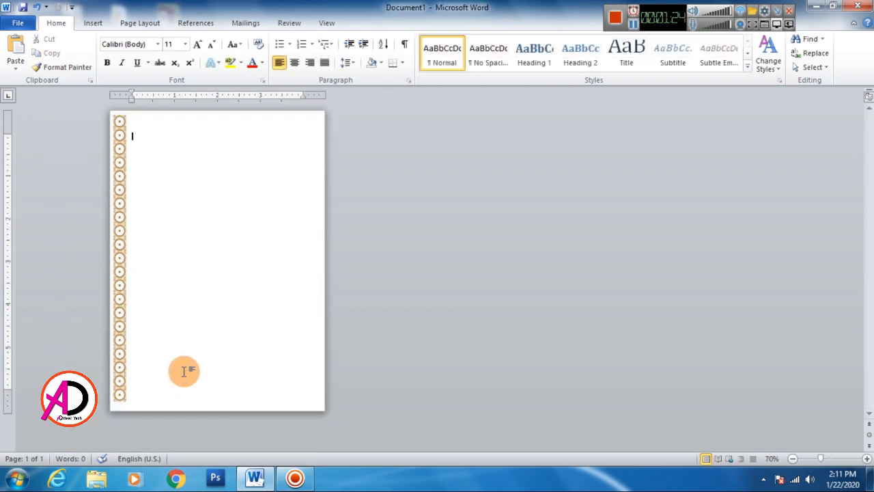
left_click(121, 382)
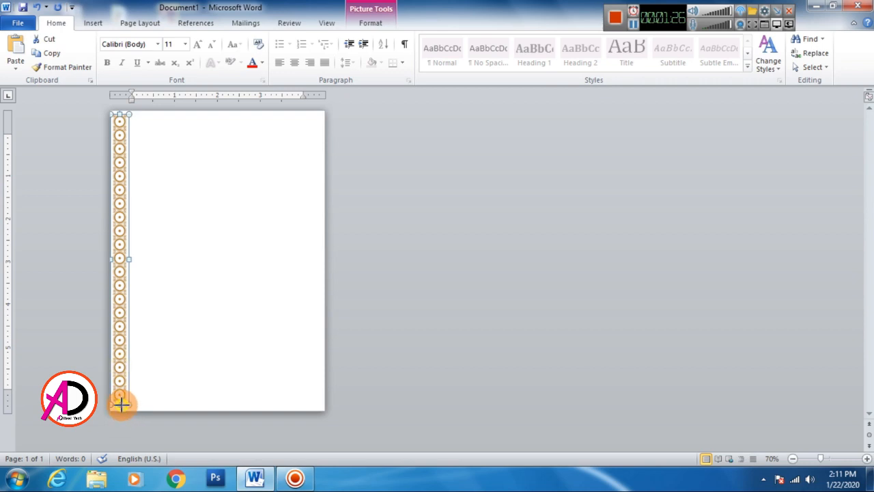
left_click_drag(121, 405, 122, 409)
left_click(177, 386)
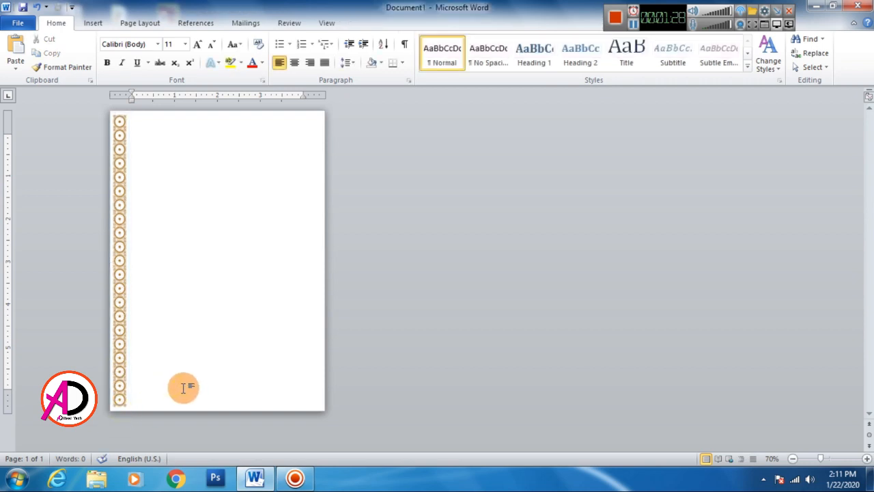
Step: Duplicate the border strip on the page
scroll(183, 387, "up", 2, "ctrl")
scroll(180, 384, "down", 3, "ctrl")
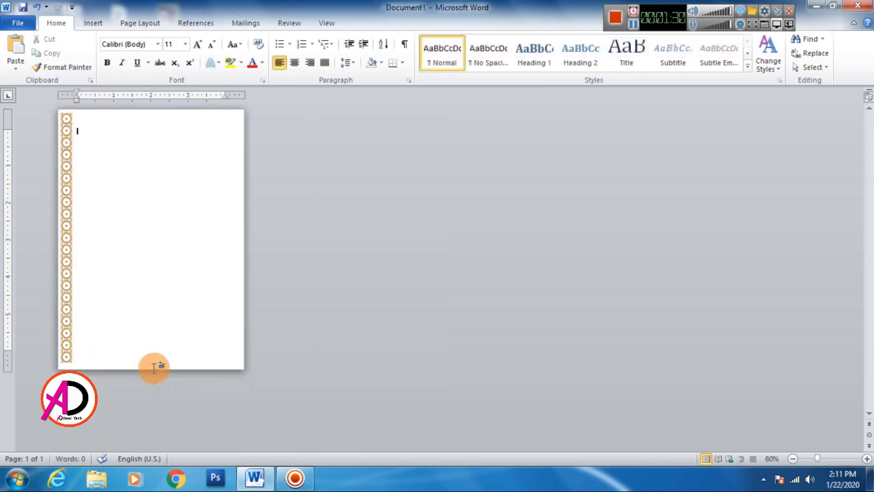
scroll(154, 368, "up", 1)
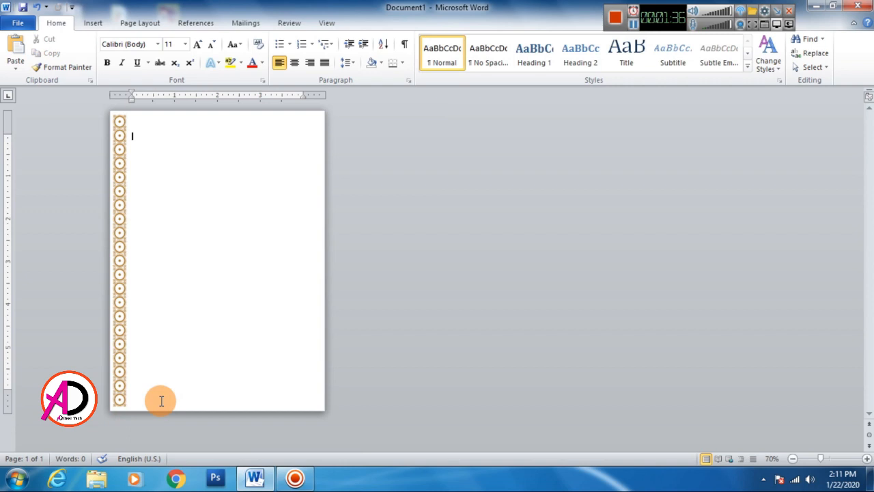
left_click(119, 356)
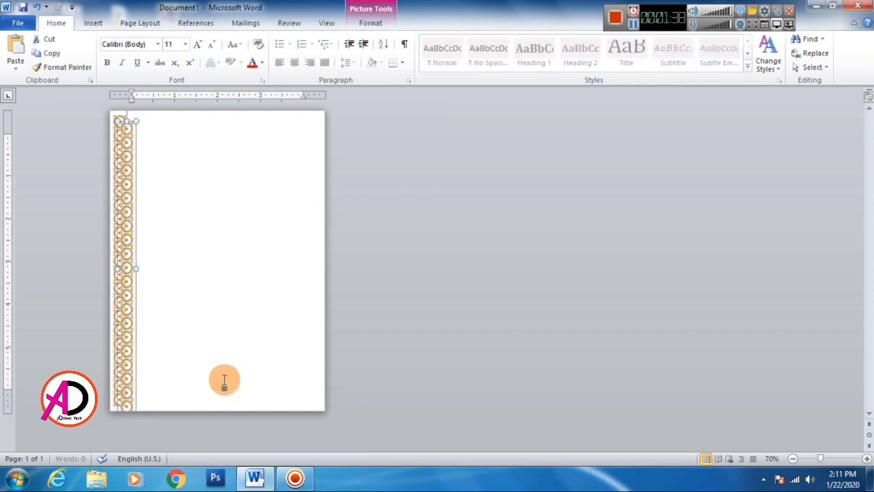
Step: Move the duplicated border strip across to the page's right edge, level with the original strip
left_click_drag(130, 335, 313, 333)
left_click(434, 347)
left_click(315, 336)
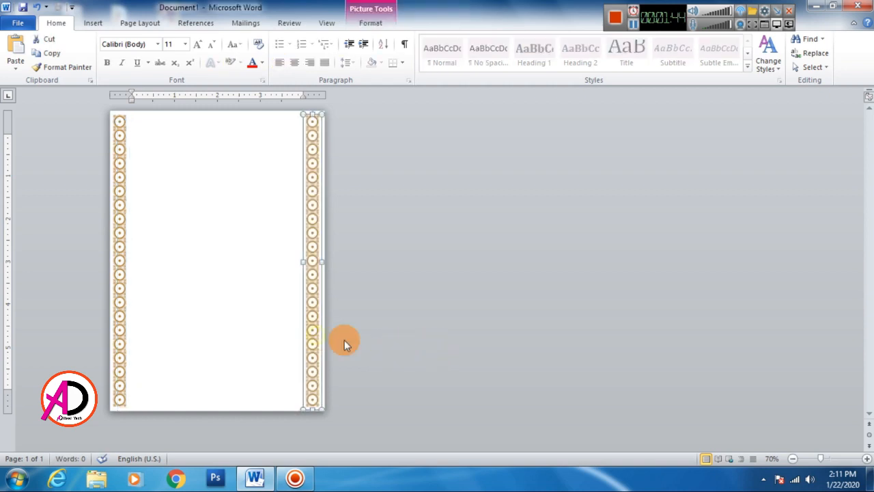
left_click(429, 348)
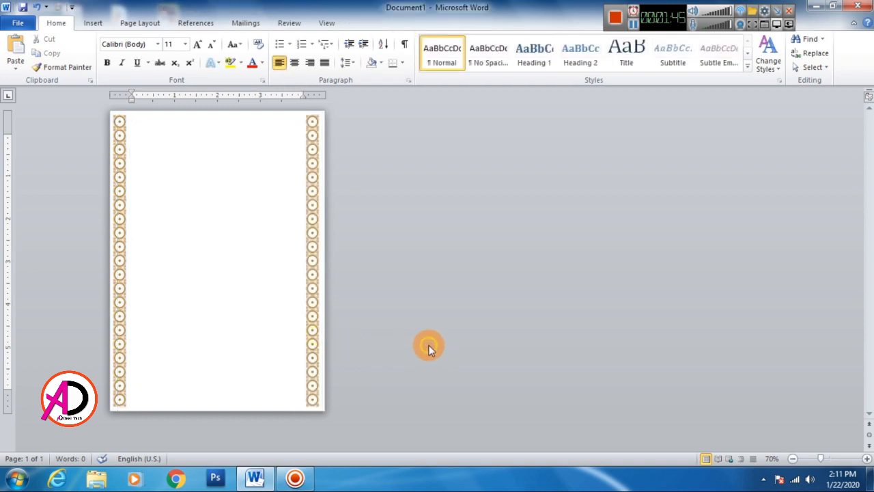
left_click(226, 237)
Step: Recolor both border strips, first the right one and the left one after it, with the dark red recolor variation
left_click(316, 203)
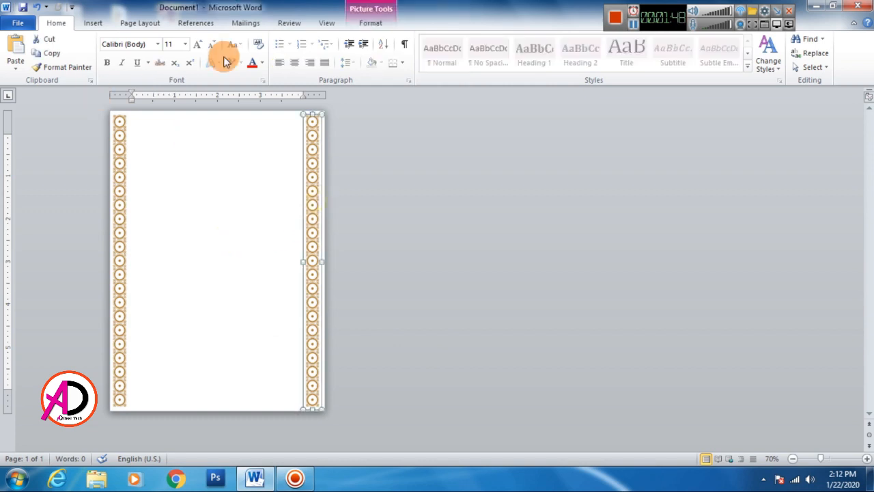
left_click(370, 23)
left_click(104, 65)
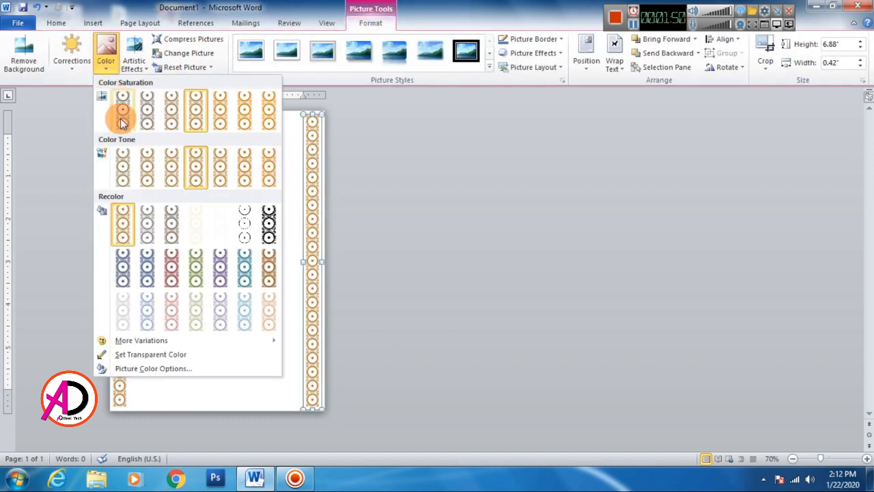
left_click(172, 270)
left_click(114, 241)
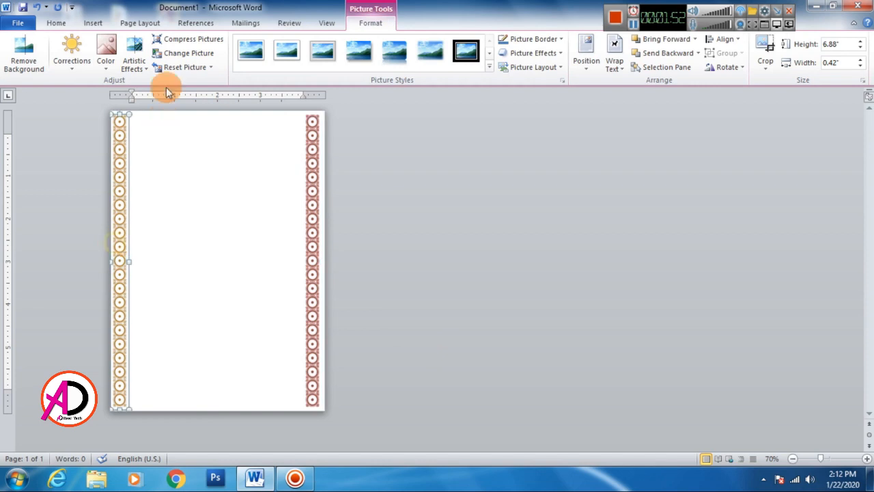
left_click(106, 58)
left_click(175, 272)
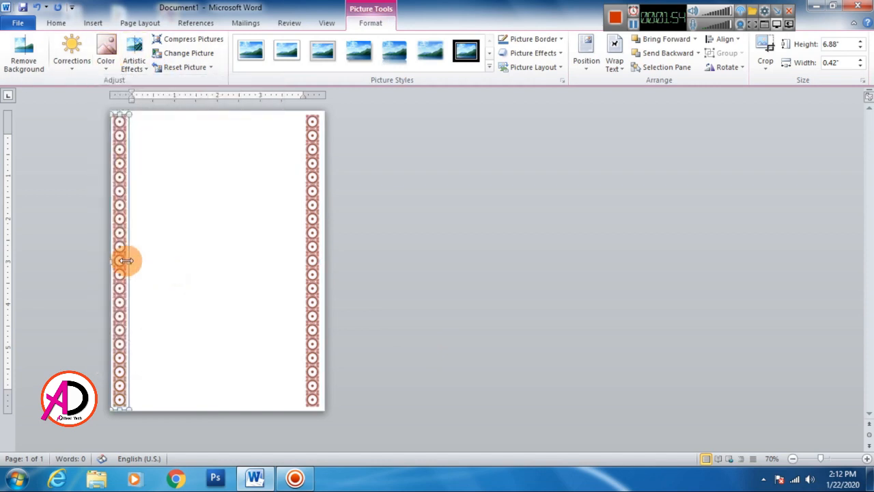
Step: Apply an artistic effect to the left border strip and the Cutout artistic effect to the right one
left_click(140, 55)
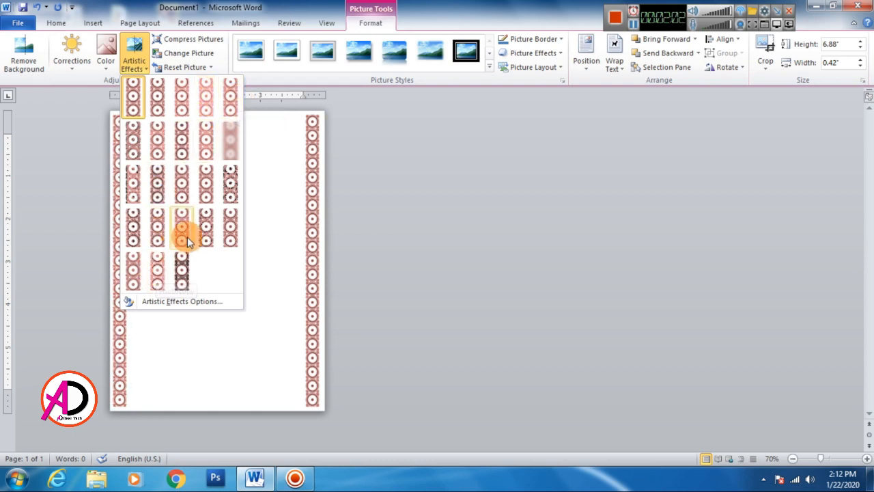
left_click(213, 230)
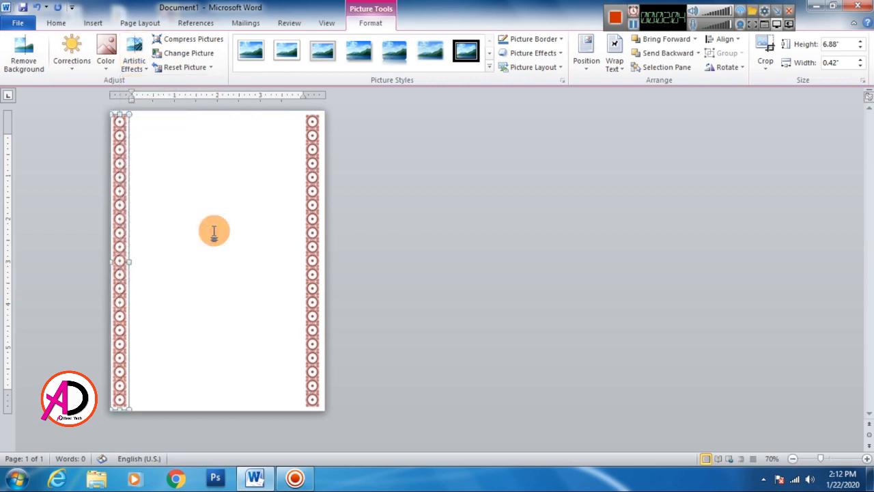
left_click(313, 244)
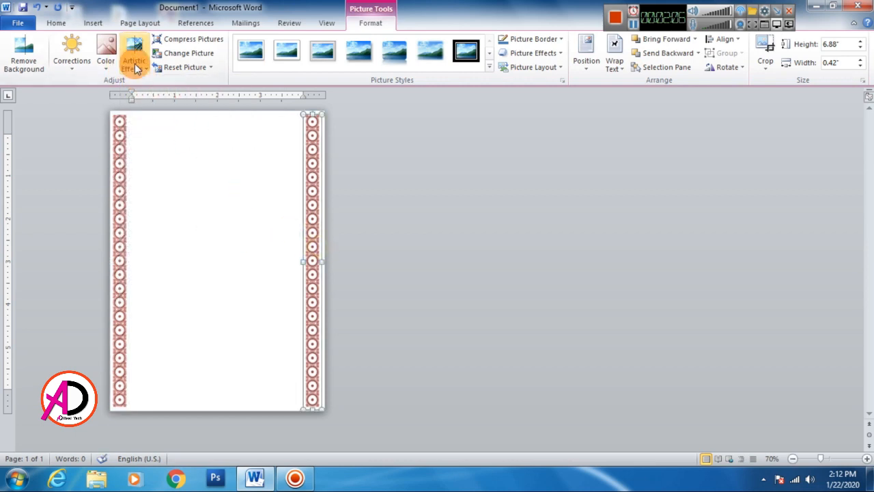
left_click(135, 63)
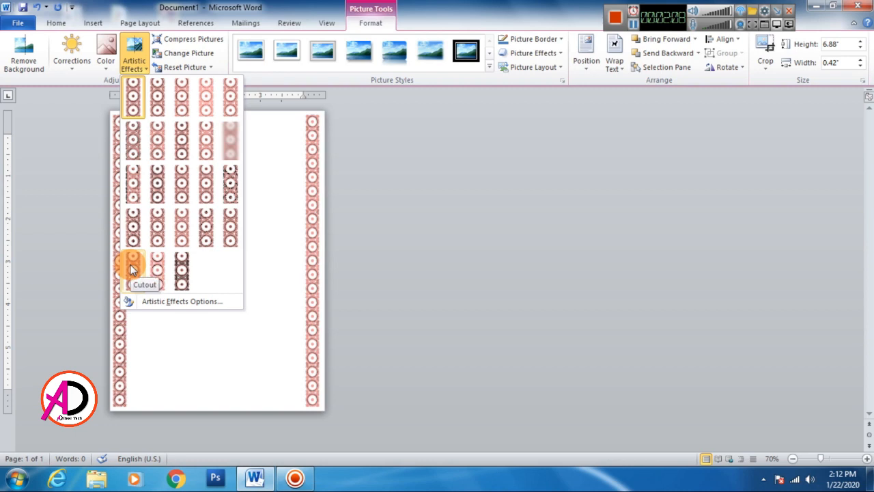
left_click(136, 270)
left_click(243, 284)
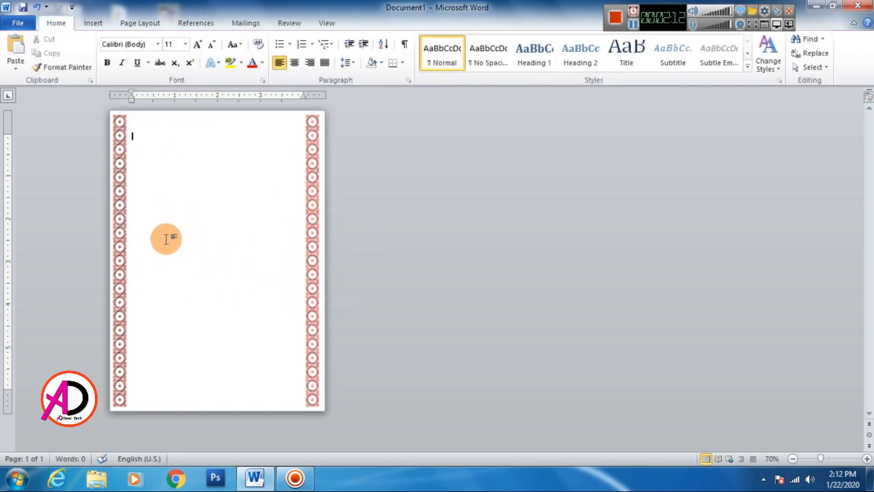
Step: Insert the picture Lord-Ganesha-PNG-Images from the wedding tools folder and set its text wrapping to In Front of Text
left_click(93, 23)
left_click(134, 51)
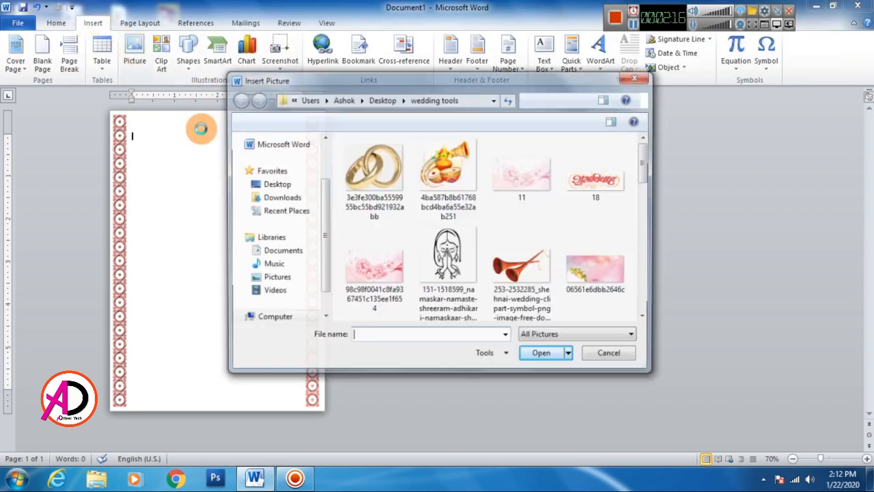
left_click_drag(646, 172, 647, 236)
left_click(523, 225)
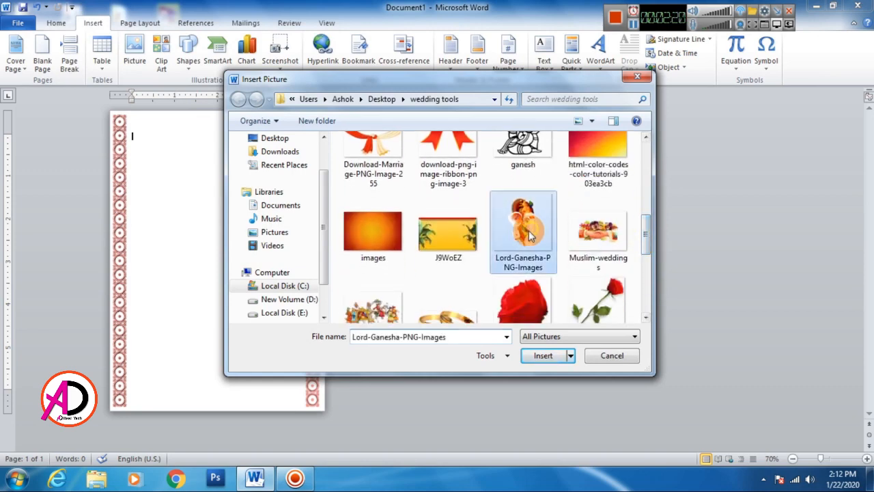
left_click(539, 356)
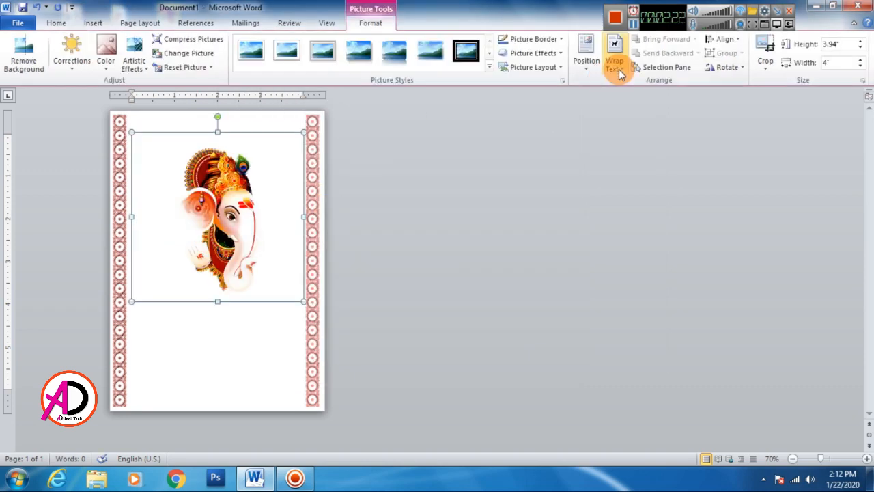
left_click(615, 65)
left_click(305, 137)
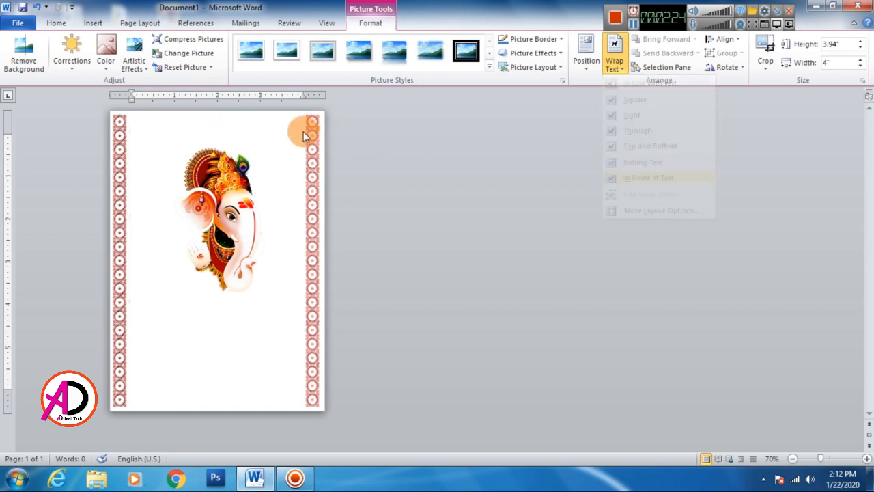
Step: Shrink the Ganesha picture to about 1.52" high by 1.54" wide near the page's top edge and align it to center
left_click(300, 149)
left_click_drag(304, 135, 217, 151)
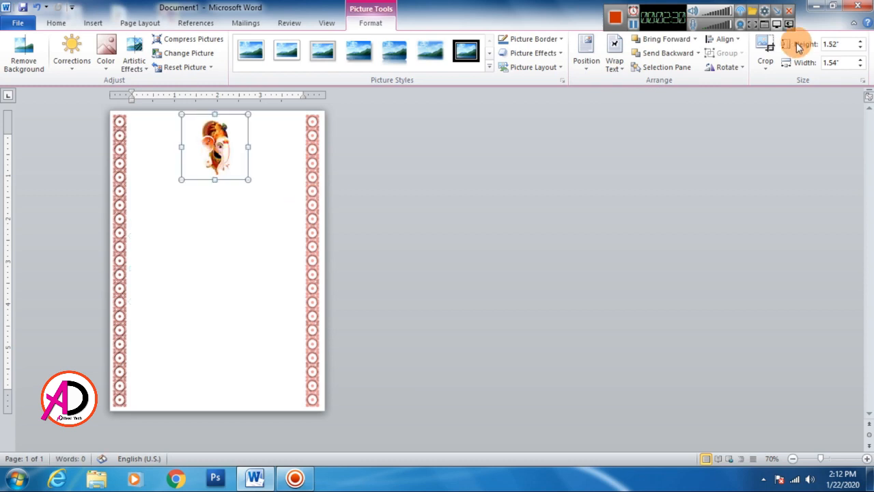
left_click(733, 42)
left_click(745, 68)
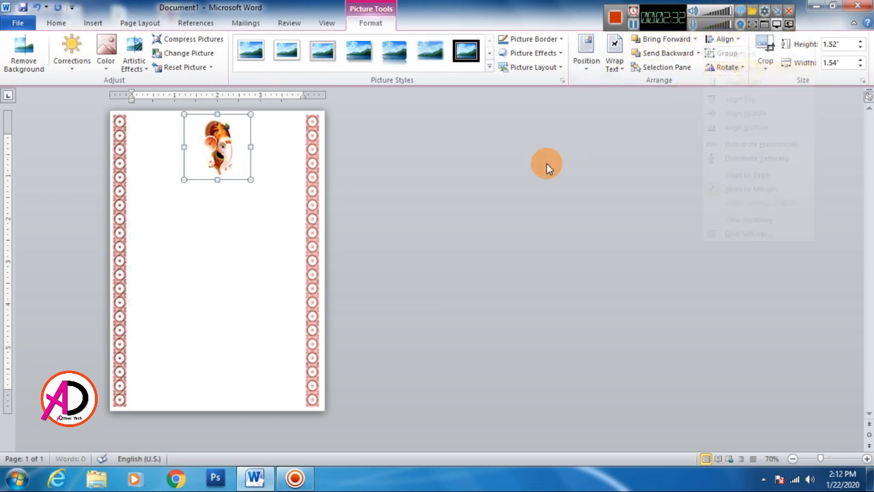
Step: Try to move the Ganesha picture slightly down from the page's top edge
left_click(205, 182)
left_click(236, 161)
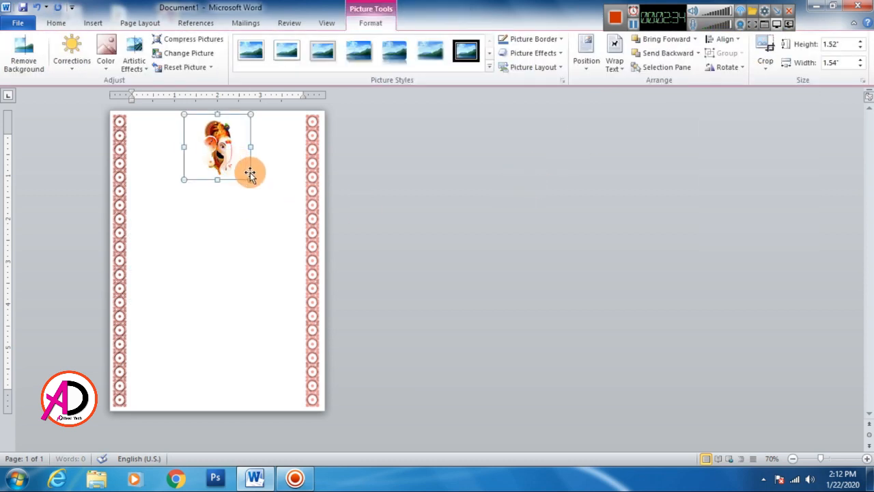
left_click(246, 196)
left_click(230, 178)
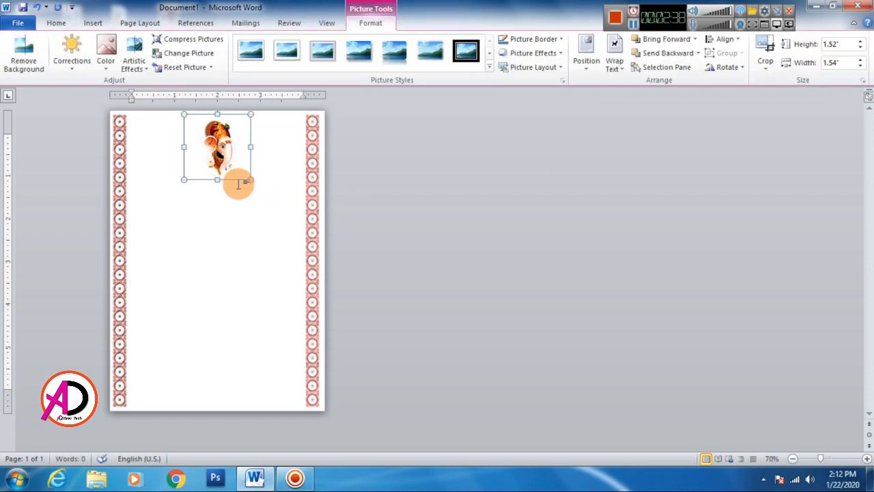
left_click(233, 194)
left_click(222, 162)
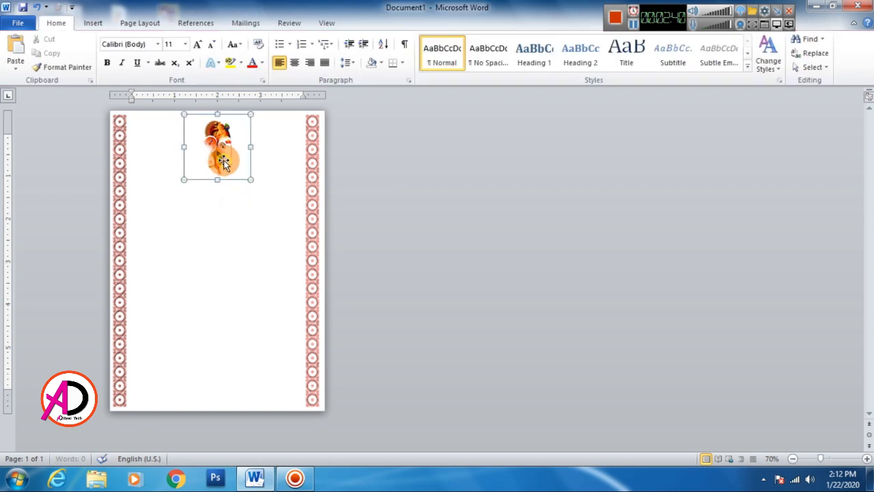
left_click(58, 24)
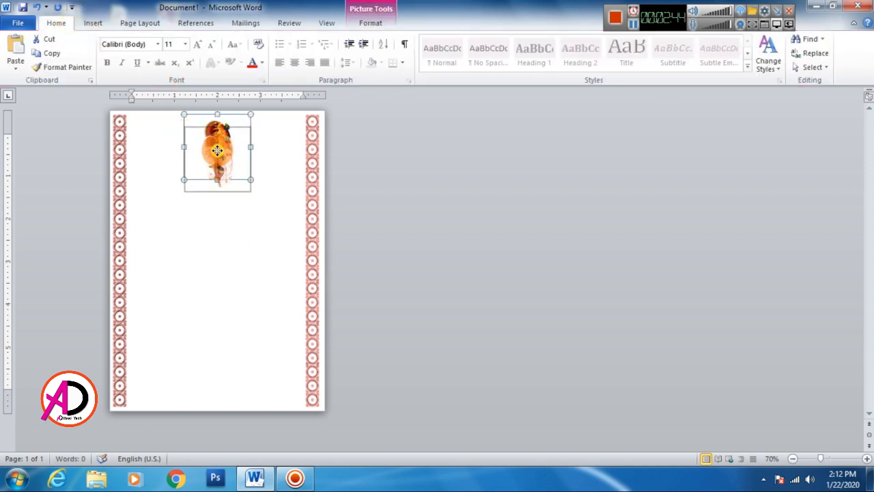
left_click(239, 222)
left_click(226, 168)
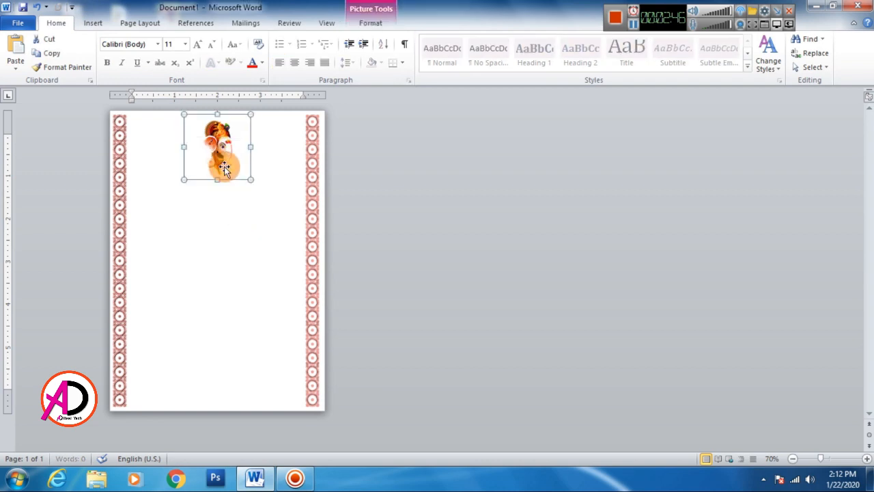
left_click(228, 205)
left_click(226, 134)
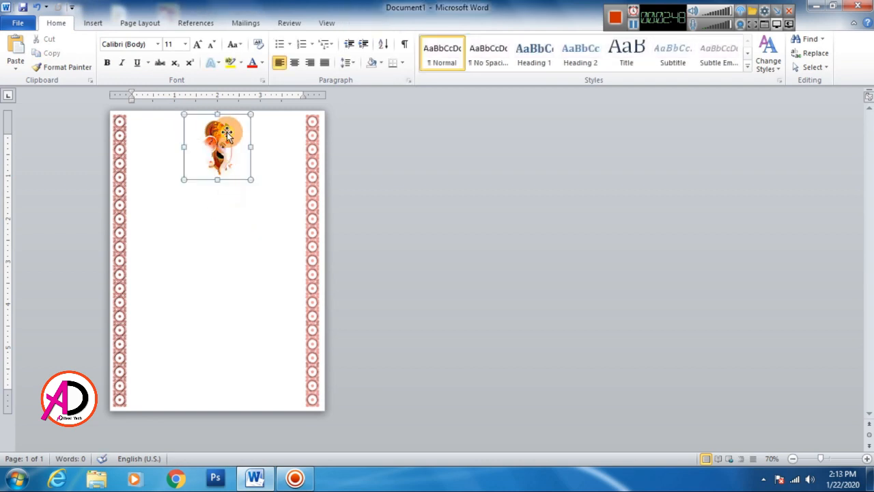
Step: Reapply In Front of Text wrapping to the Ganesha picture and move it slightly down the page
left_click(370, 22)
left_click(615, 64)
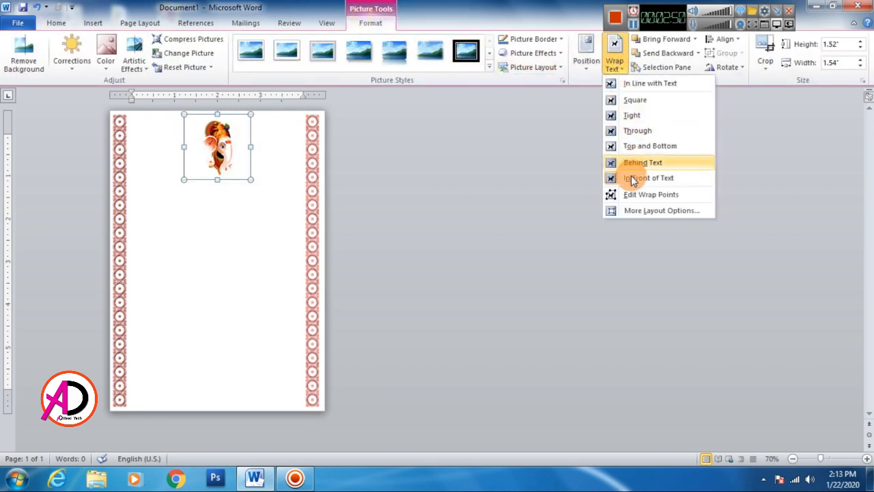
left_click(631, 178)
mouse_move(228, 154)
left_mouse_down()
mouse_move(224, 242)
mouse_move(224, 140)
mouse_move(226, 156)
left_mouse_up()
left_click(267, 205)
left_click(232, 179)
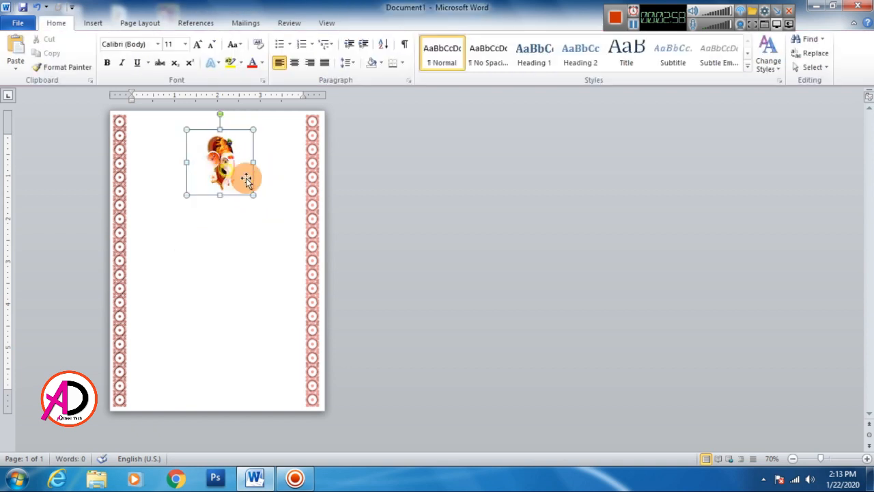
Step: Center the Ganesha picture horizontally between the margins with Align Center
left_click(725, 39)
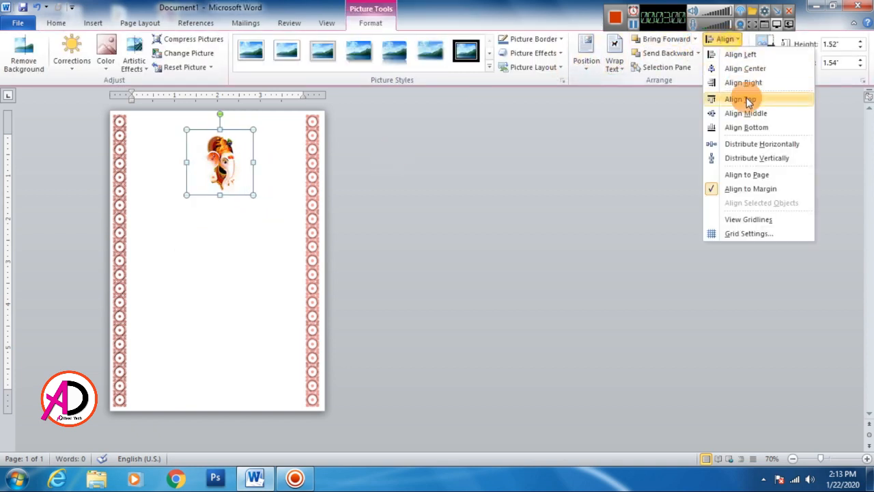
left_click(516, 159)
left_click(271, 186)
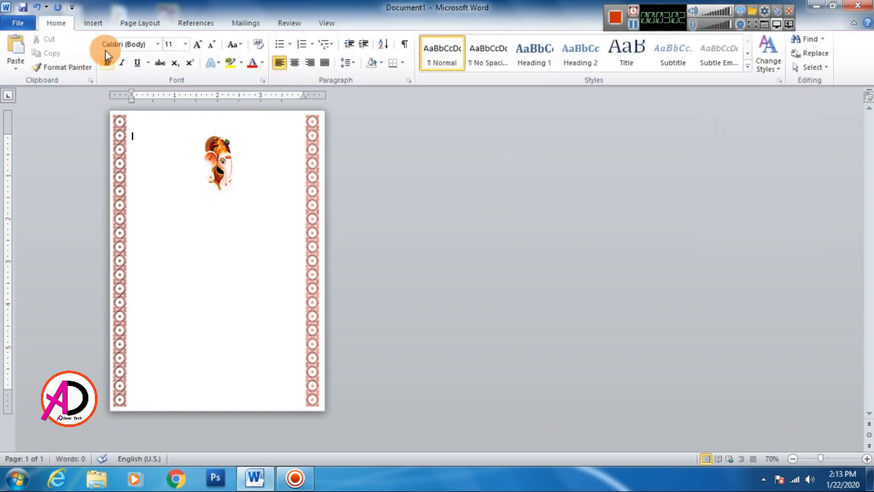
Step: Insert the knotted red and cream cloth picture Download-Marriage-PNG-Image-255 and set its text wrapping to In Front of Text
left_click(93, 23)
left_click(140, 60)
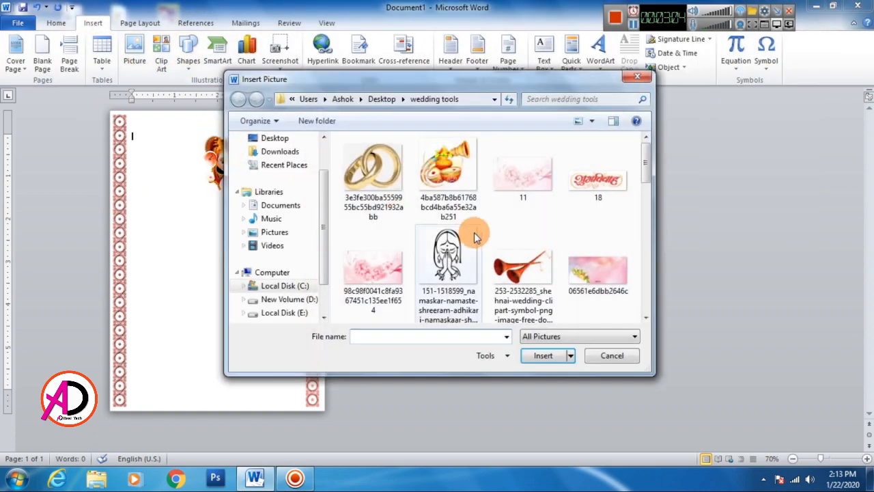
left_click_drag(647, 175, 649, 207)
left_click(384, 268)
left_click(543, 355)
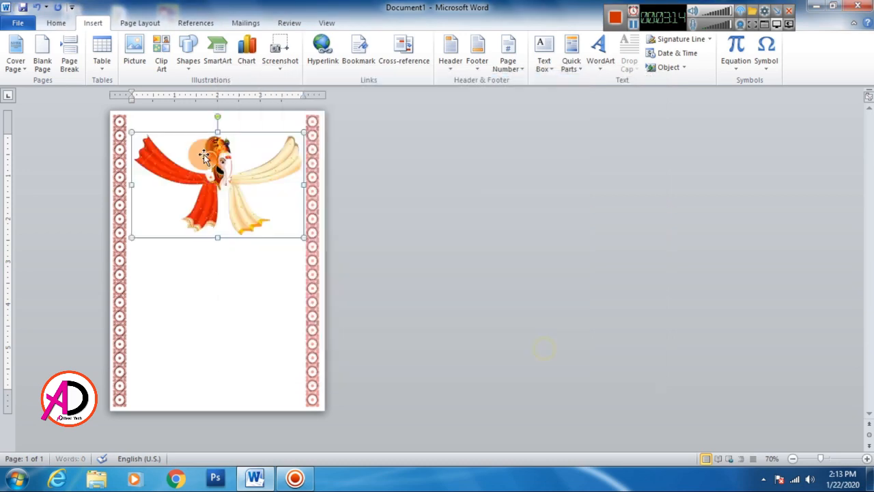
left_click(614, 63)
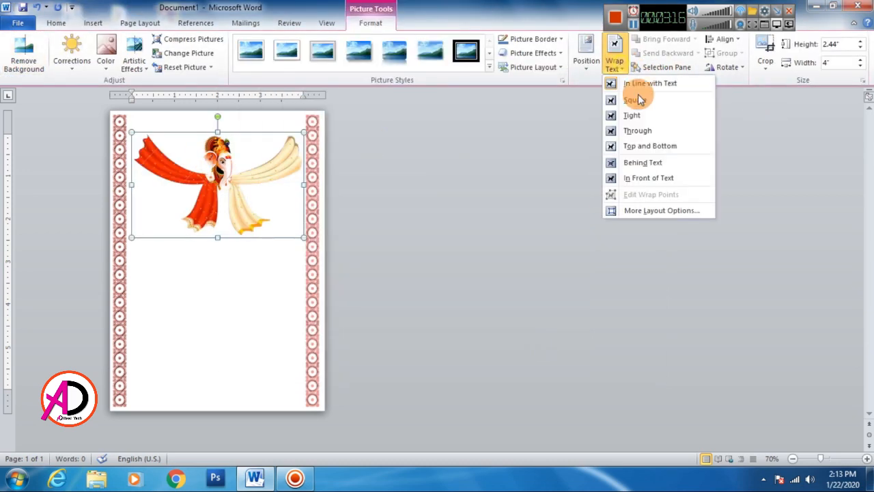
left_click(676, 179)
Step: Move the knotted cloth picture down so its knot sits just below the Ganesha picture, and align it to center
left_click_drag(270, 167, 268, 207)
left_click_drag(268, 196, 271, 198)
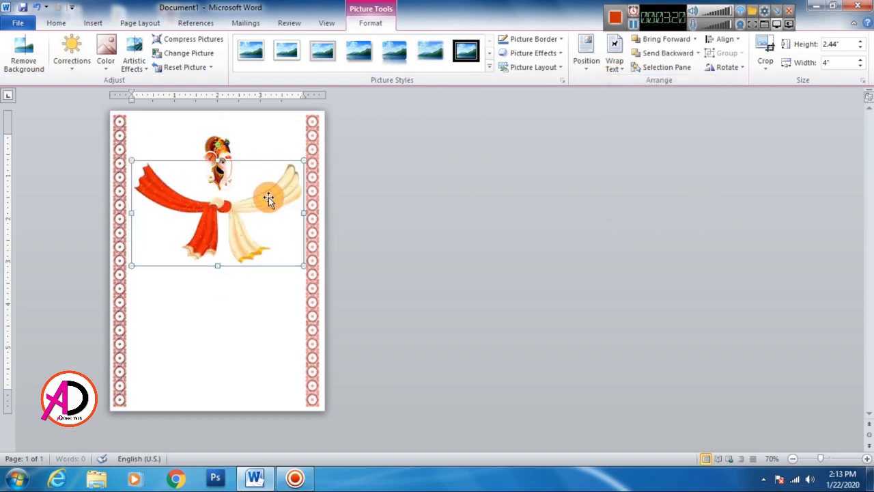
left_click(722, 41)
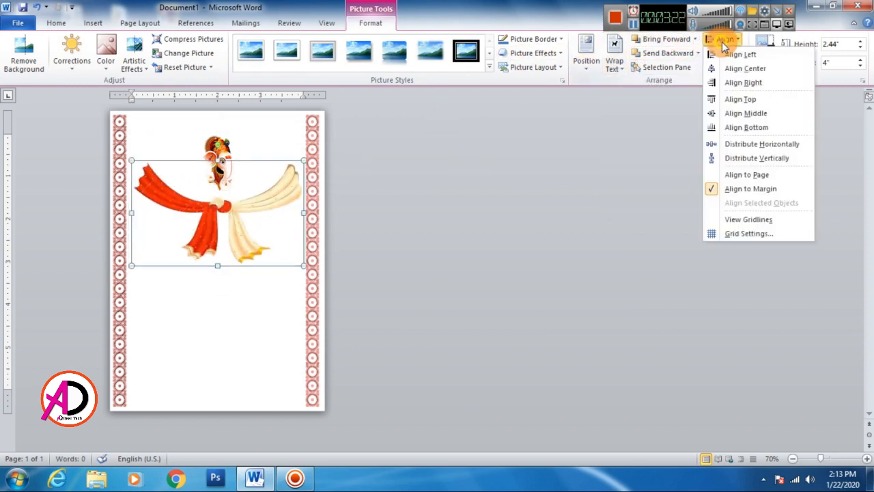
left_click(756, 70)
left_click(526, 213)
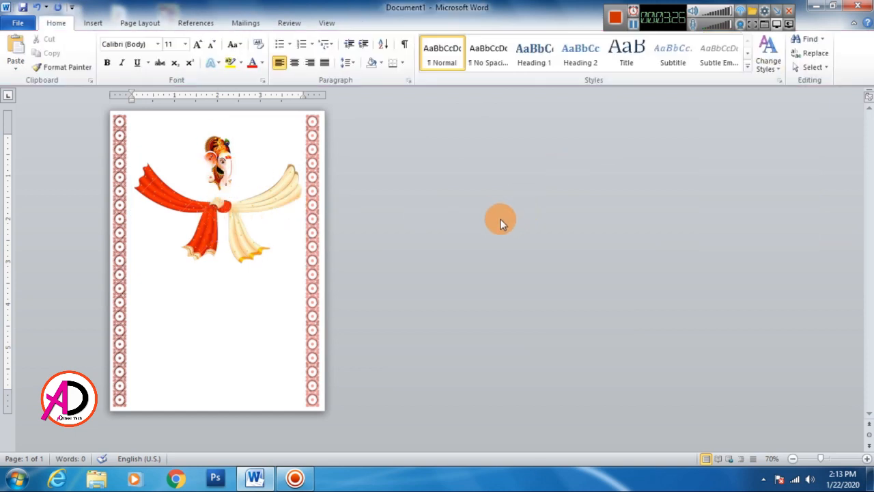
Step: Draw a text box about 3.31 x 0.43 inches above the Ganesha picture and raise its font size to 14
left_click(92, 23)
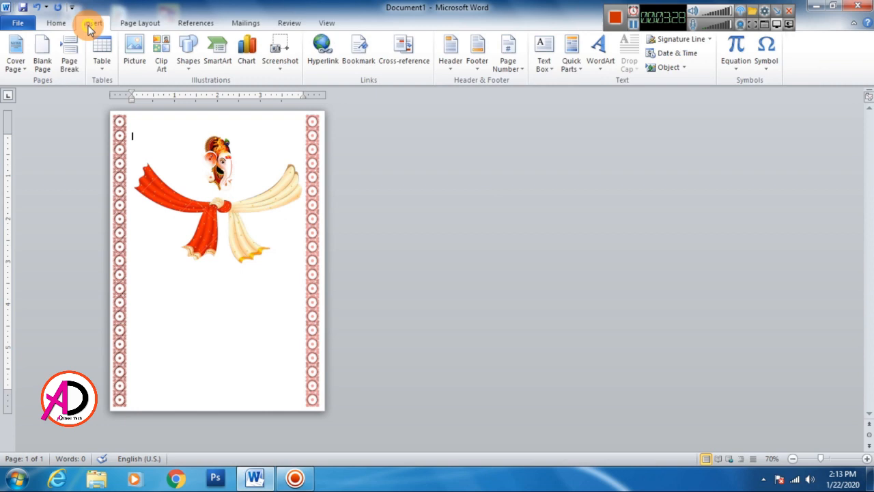
left_click(185, 62)
left_click(210, 101)
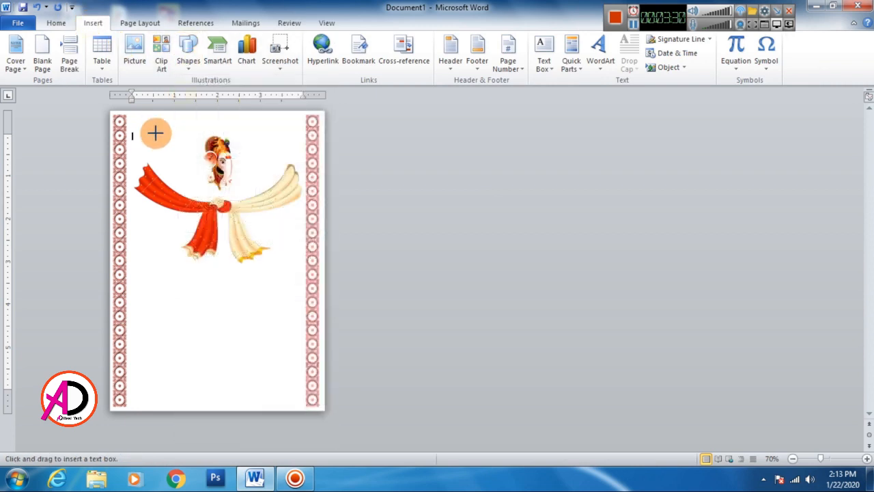
left_click_drag(152, 118, 292, 135)
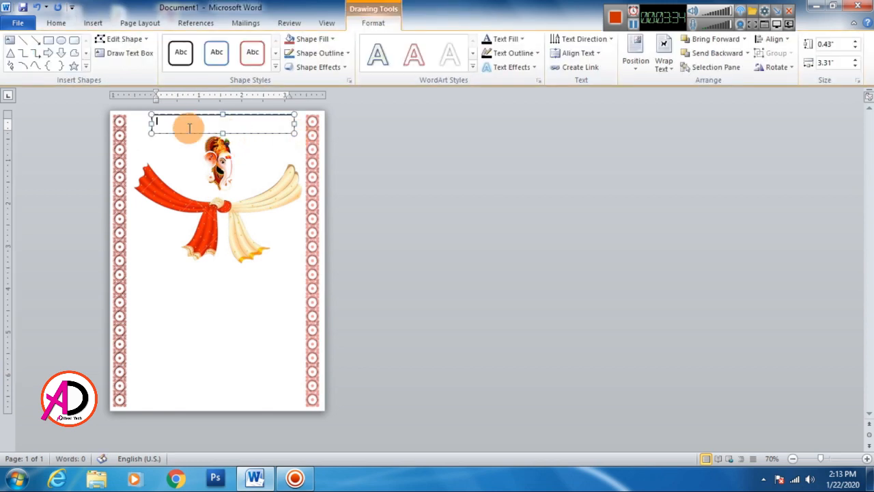
left_click(57, 23)
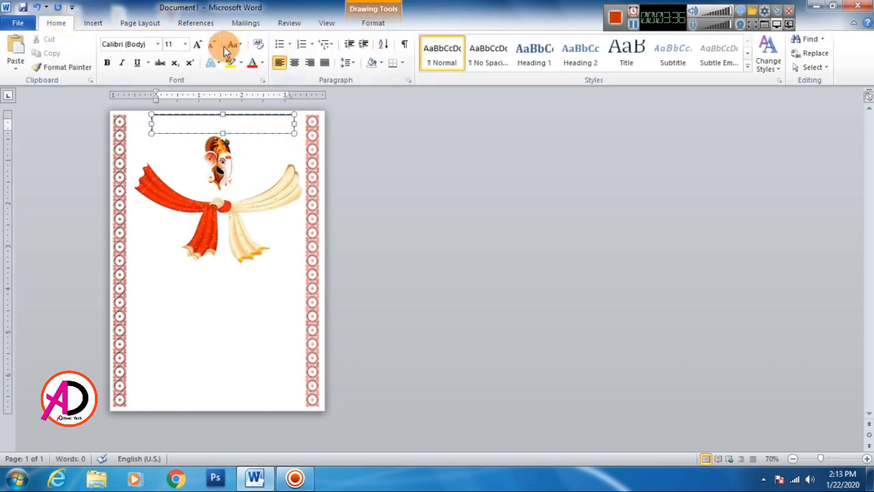
left_click(197, 44)
left_click(197, 43)
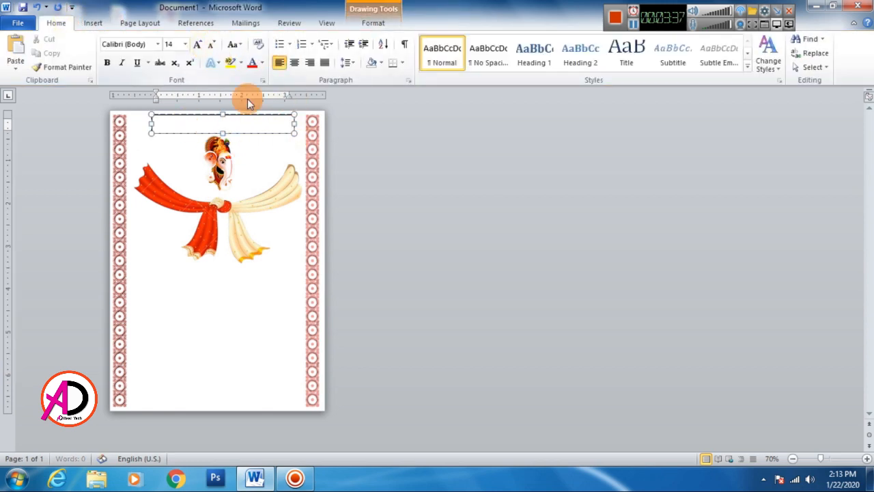
Step: Open the document wedding text from the Documents library, look over its Hindi text, and close the file browser window
left_click(97, 482)
left_click(253, 140)
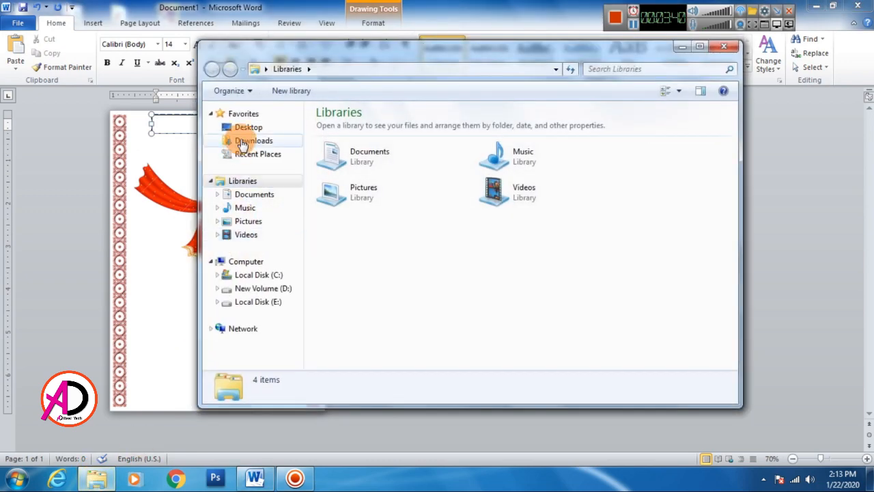
scroll(726, 328, "down", 5)
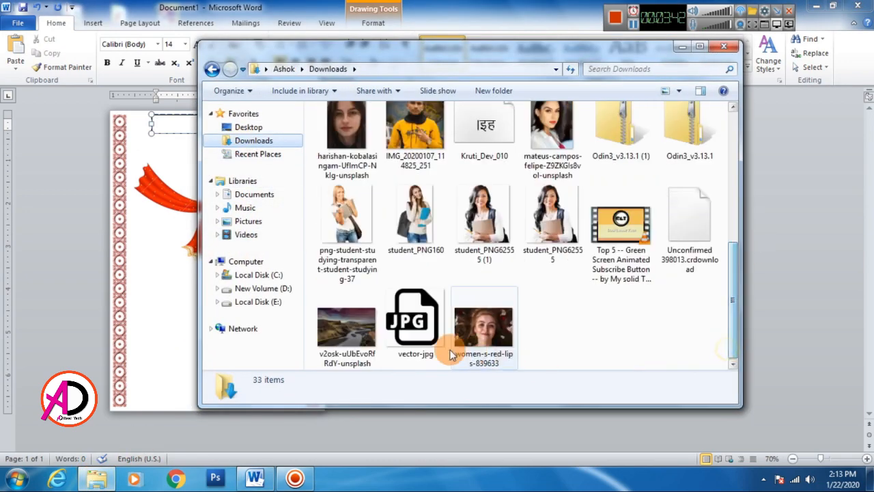
left_click(246, 194)
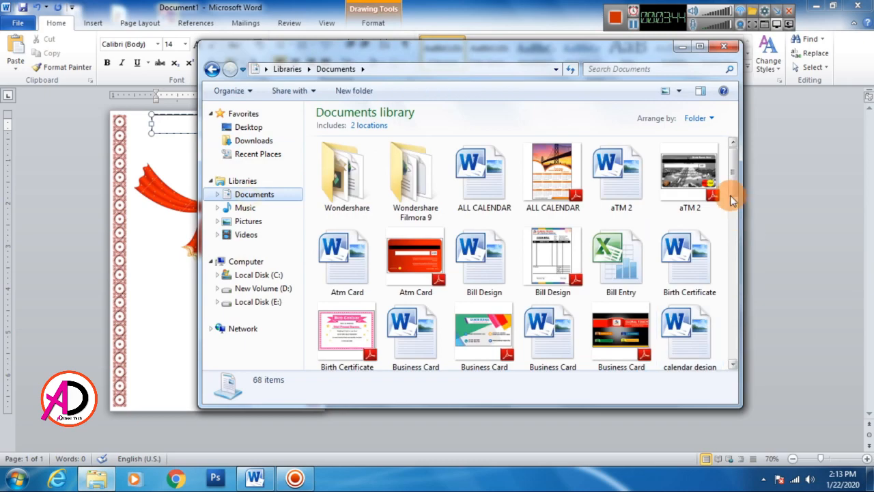
left_click_drag(731, 192, 737, 366)
double_click(419, 338)
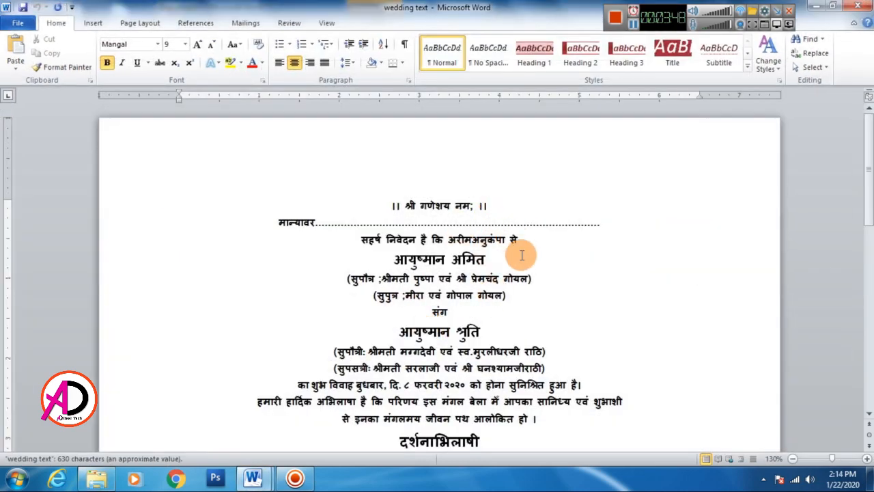
scroll(523, 254, "down", 5, "ctrl")
scroll(526, 232, "up", 3, "ctrl")
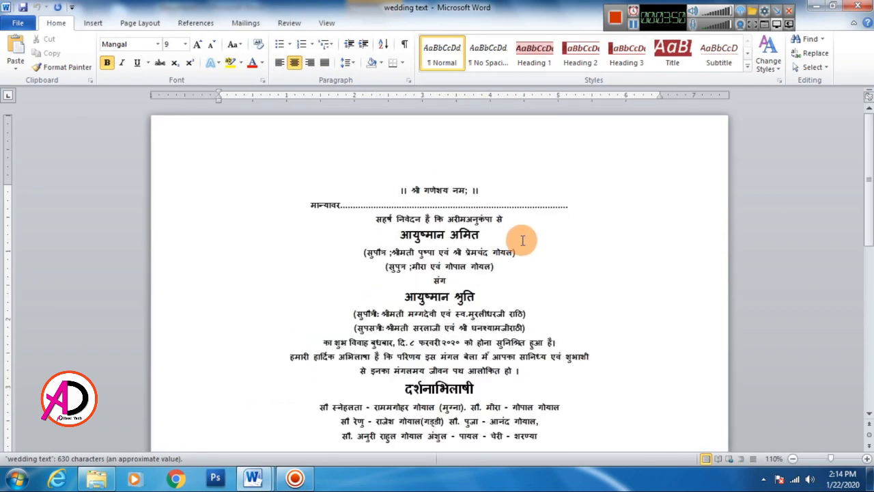
scroll(522, 240, "up", 1, "ctrl")
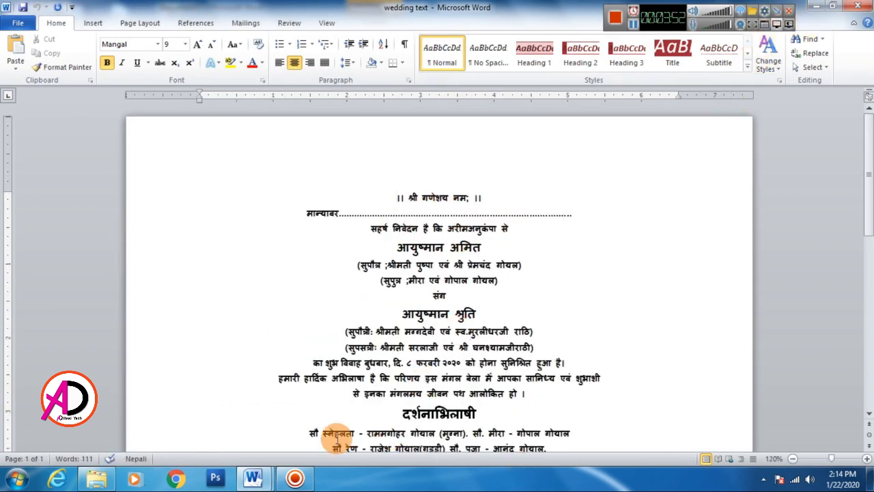
left_click(96, 478)
left_click(716, 48)
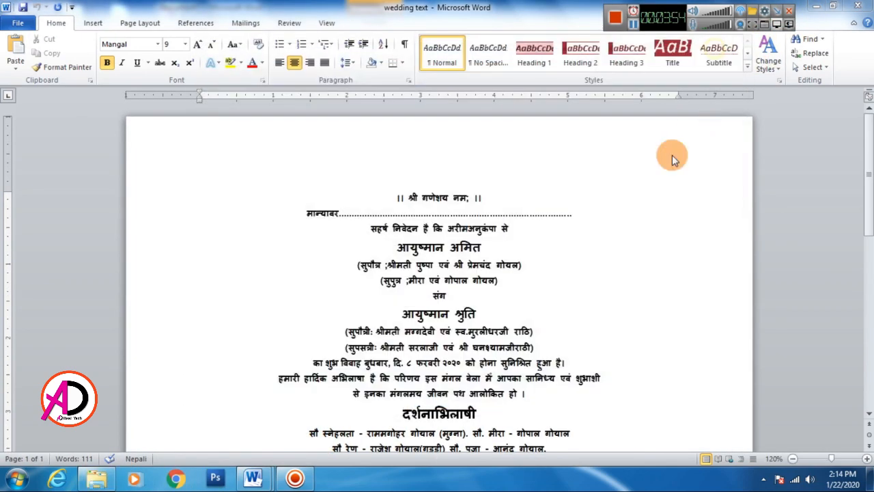
Step: Copy the line "।। श्री गणेशय नम; ।।" from wedding text into the text box in Document1 and enlarge it to 15 pt
left_click_drag(396, 199, 486, 197)
left_click(47, 54)
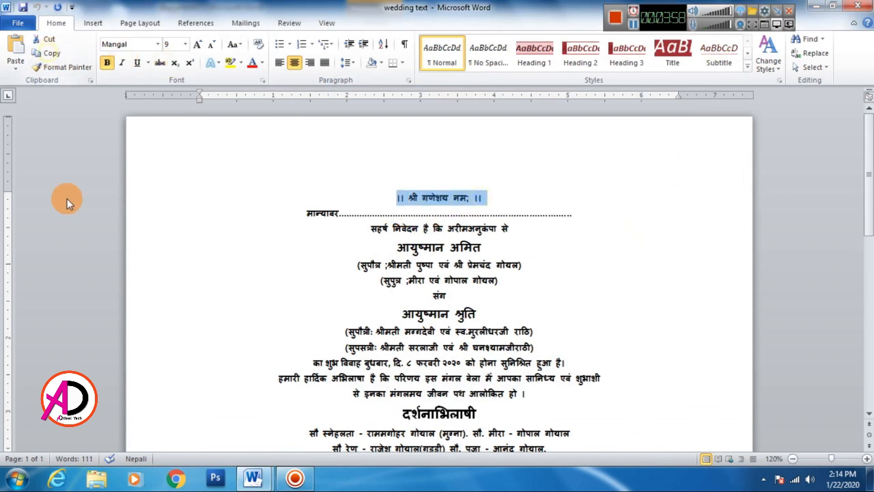
mouse_move(253, 478)
left_click(184, 420)
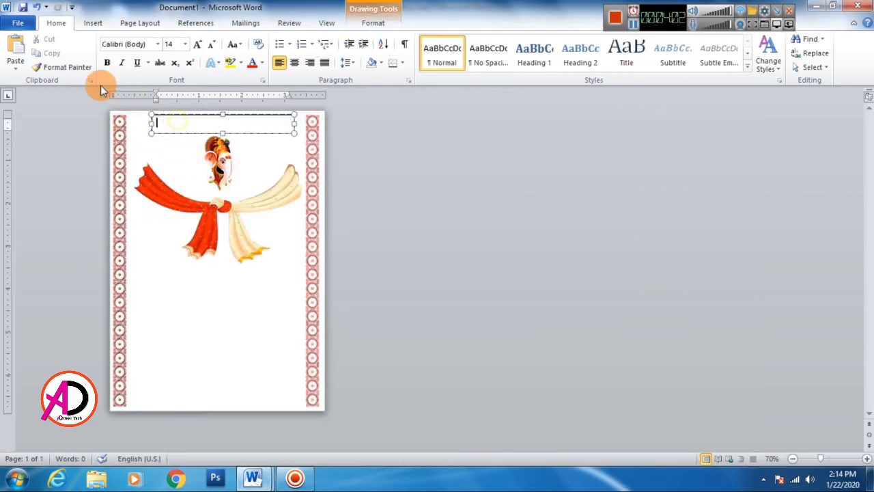
left_click(15, 52)
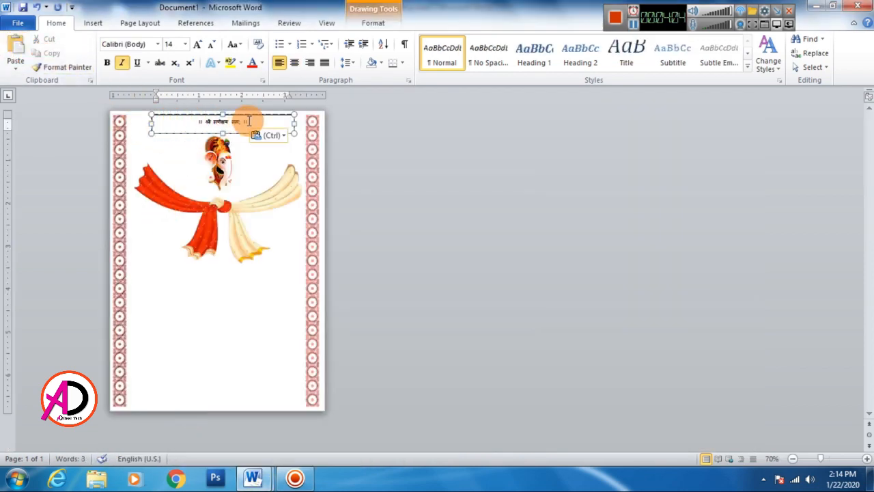
left_click_drag(249, 121, 197, 122)
left_click(198, 45)
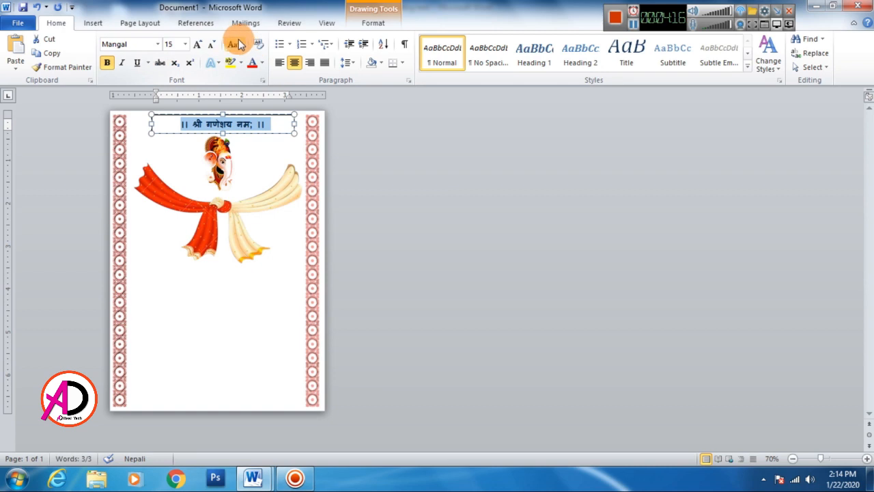
Step: Remove the fill and outline of the heading text box with No Fill and No Outline
left_click(373, 23)
left_click(314, 38)
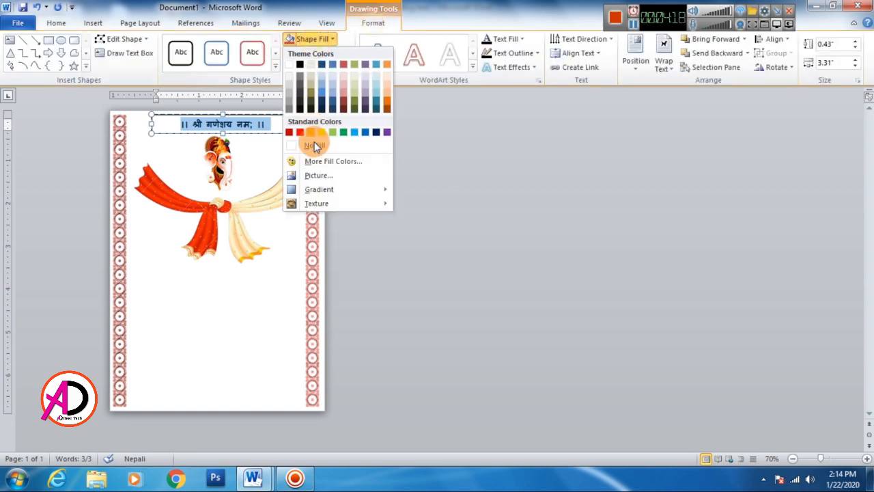
left_click(315, 146)
left_click(319, 52)
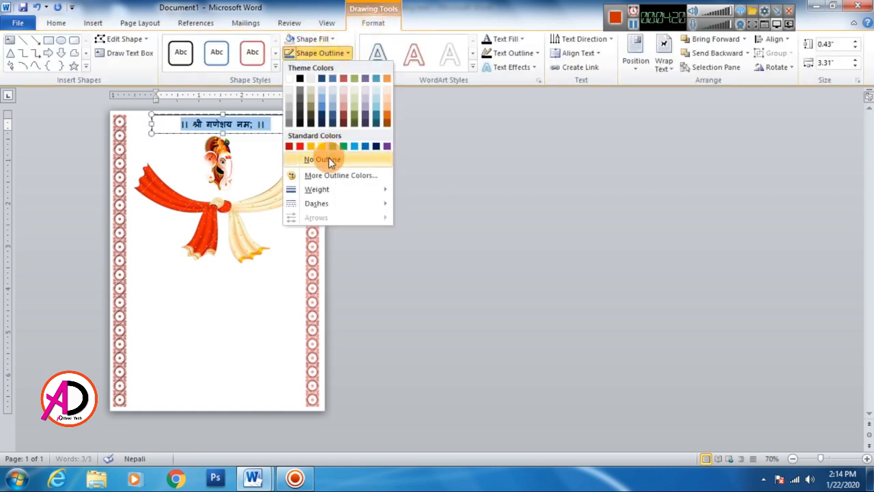
left_click(329, 159)
left_click(416, 189)
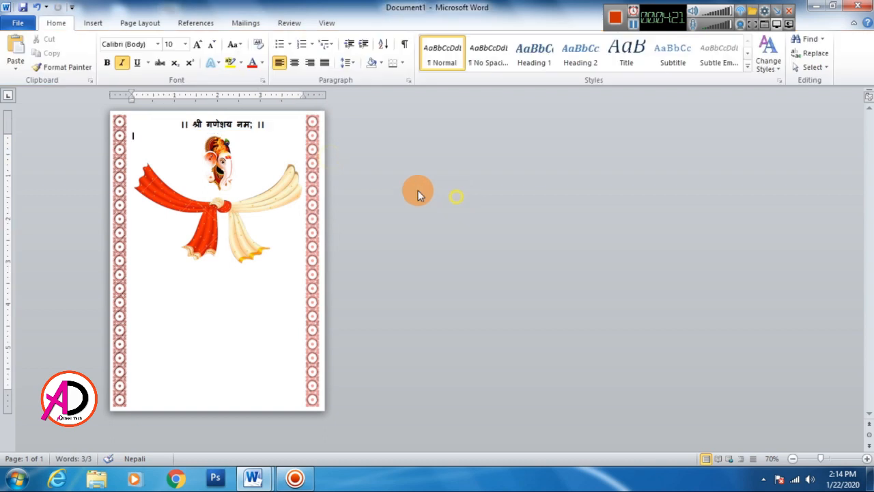
Step: Center the heading text box horizontally between the margins with Align Center
left_click(254, 125)
left_click(269, 134)
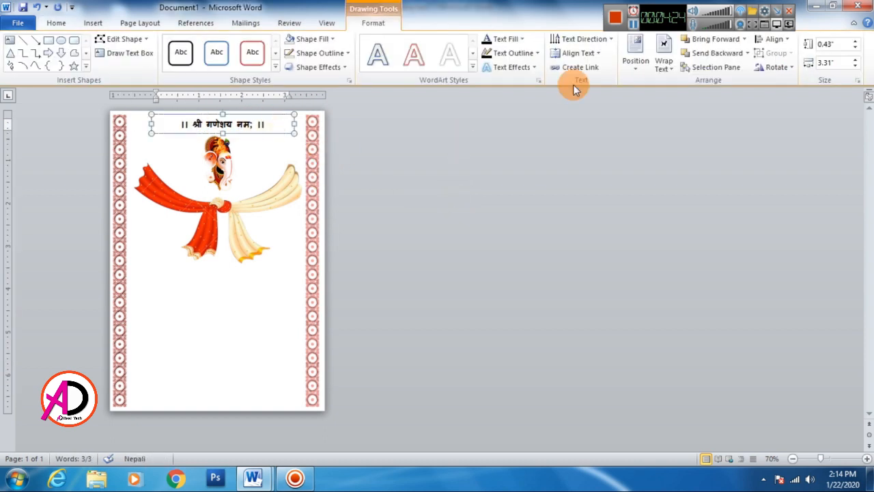
left_click(783, 46)
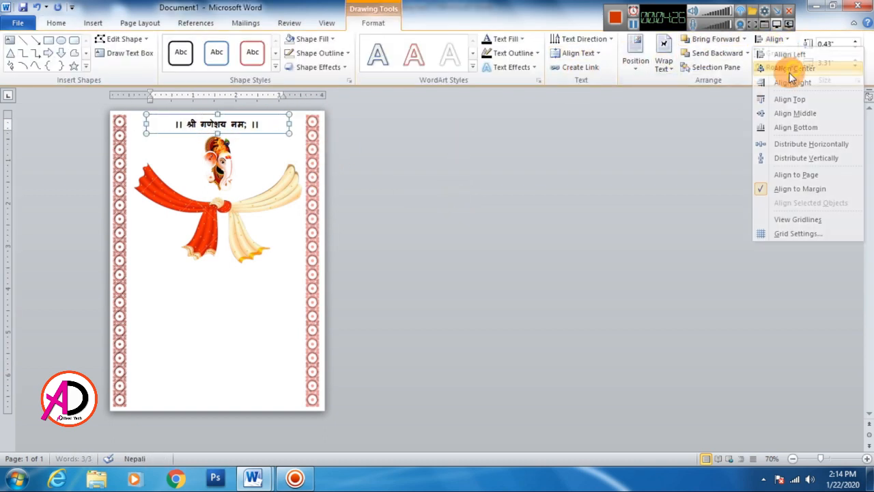
left_click(785, 64)
left_click(590, 190)
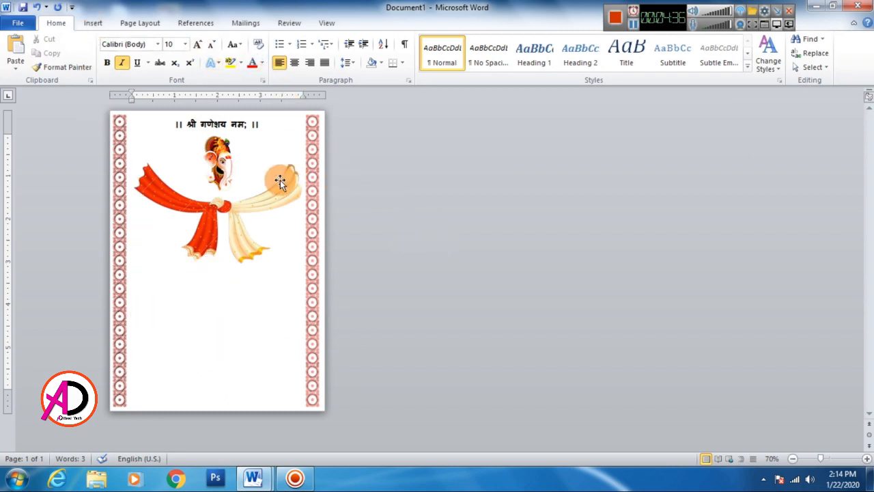
Step: Insert the picture vivah from the wedding tools folder and set its text wrapping to In Front of Text
left_click(96, 23)
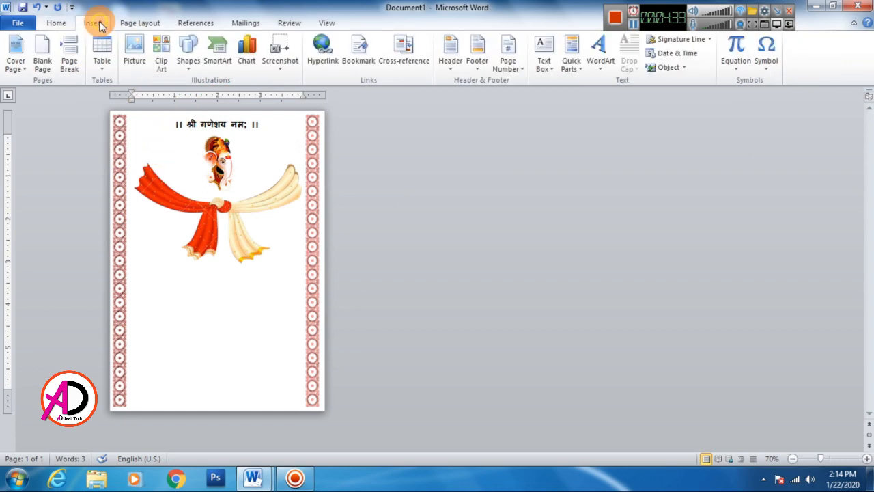
left_click(134, 50)
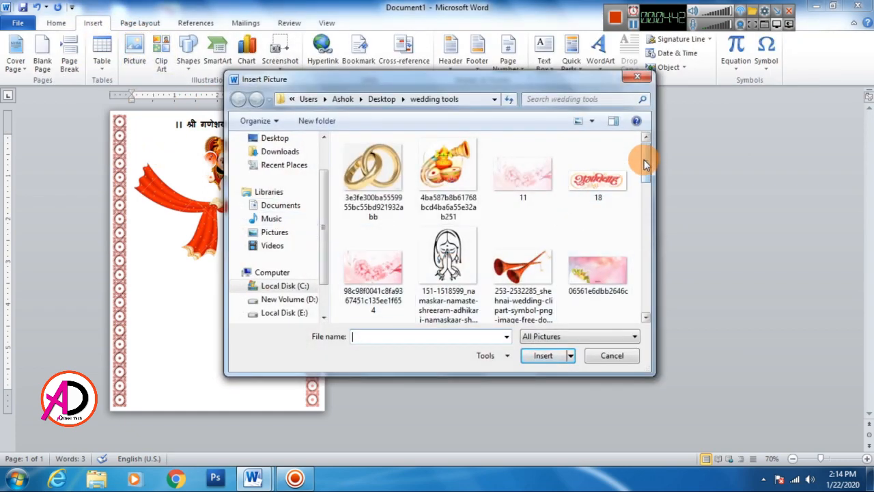
left_click_drag(649, 170, 656, 273)
left_click(523, 253)
left_click(536, 357)
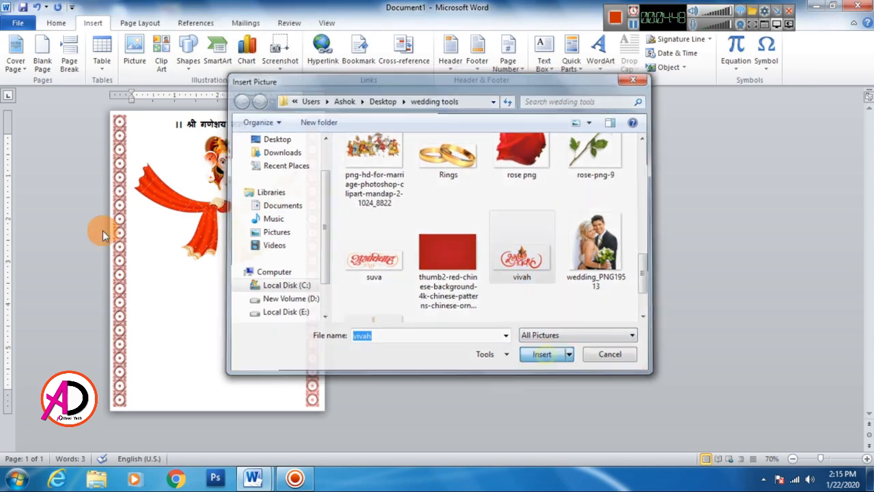
left_click(627, 68)
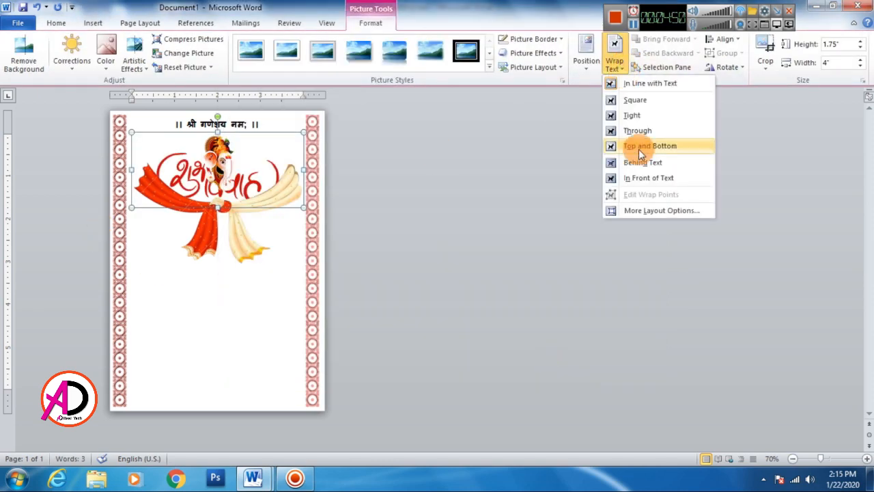
left_click(656, 171)
Step: Move the vivah picture below the knotted cloth picture and widen it to about 4.34 inches, keeping its height
left_click_drag(225, 207, 251, 312)
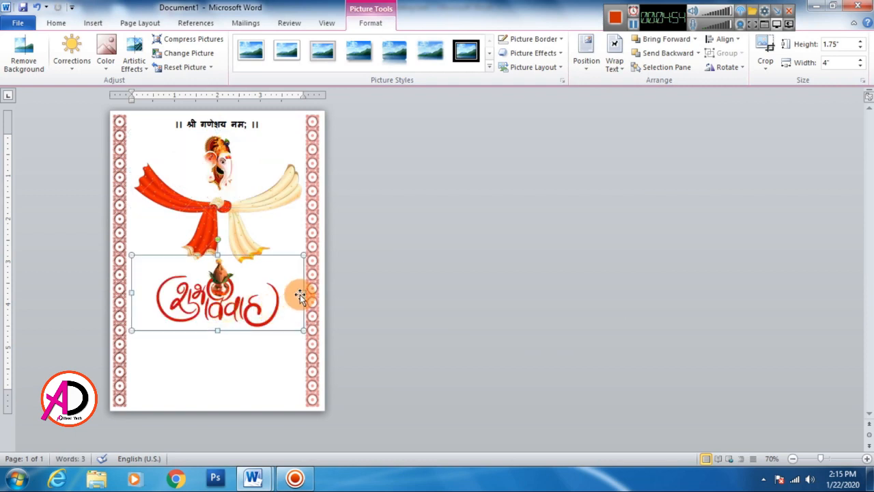
left_click_drag(301, 293, 325, 292)
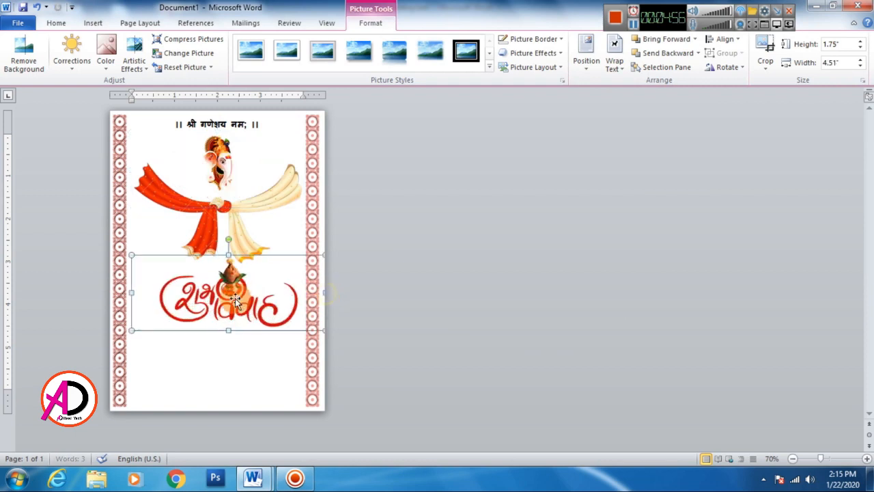
left_click_drag(131, 293, 117, 294)
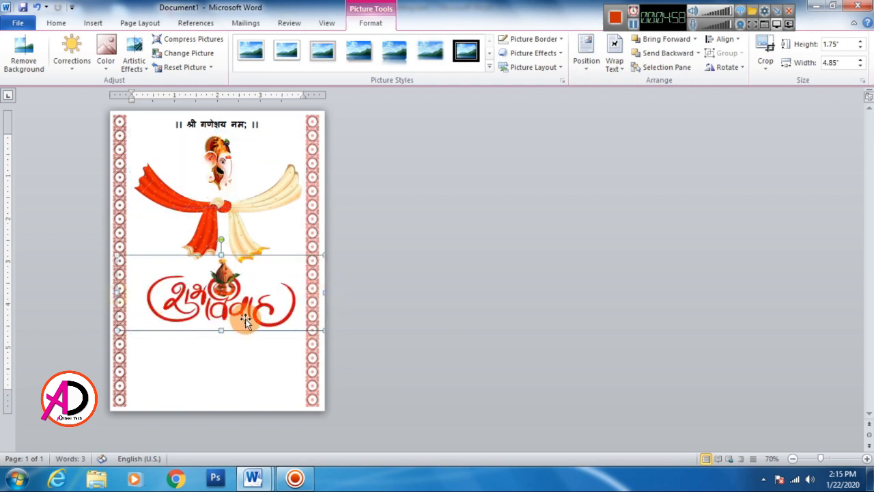
left_click_drag(258, 321, 221, 317)
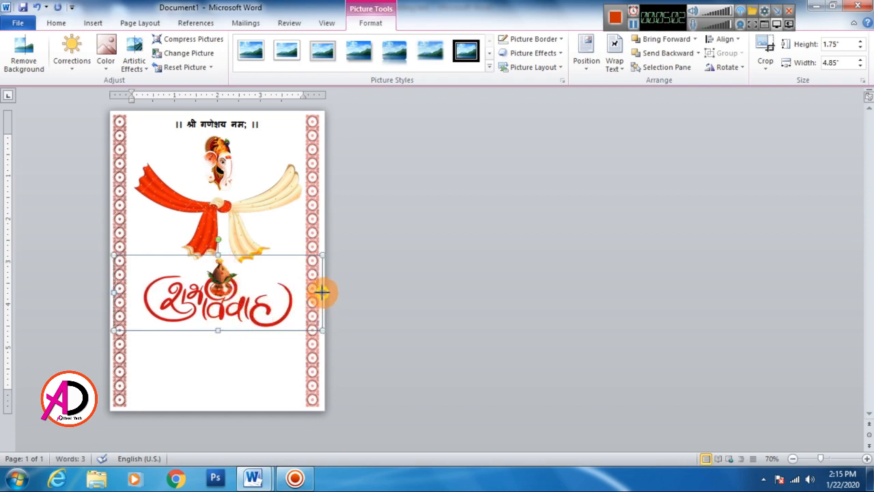
left_click(381, 313)
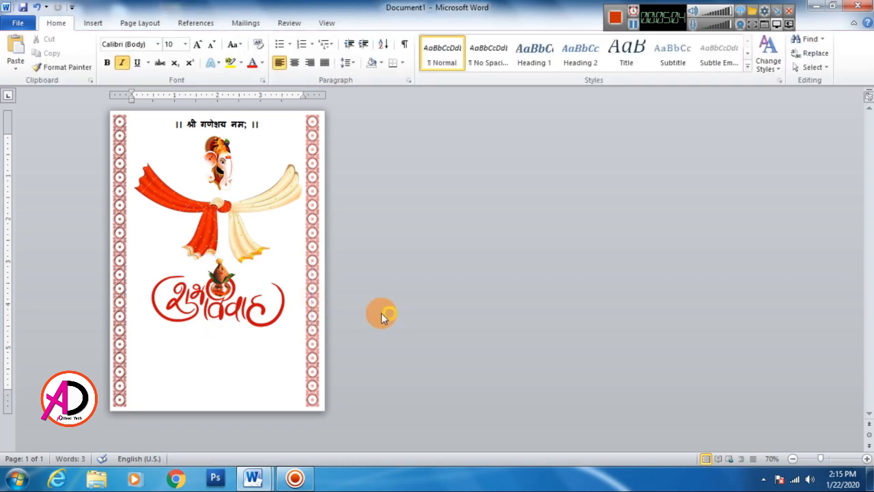
Step: Nudge the vivah picture slightly up and center it horizontally between the margins with Align Center
left_click_drag(227, 292, 228, 288)
left_click(725, 39)
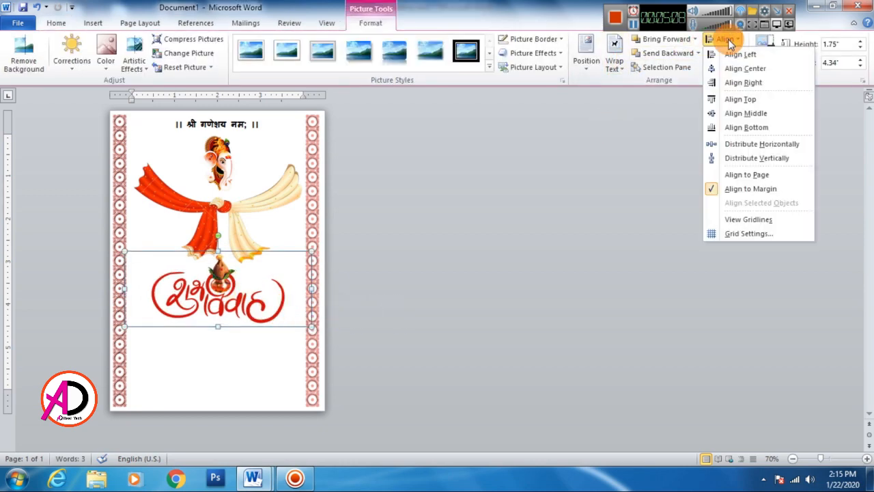
left_click(741, 68)
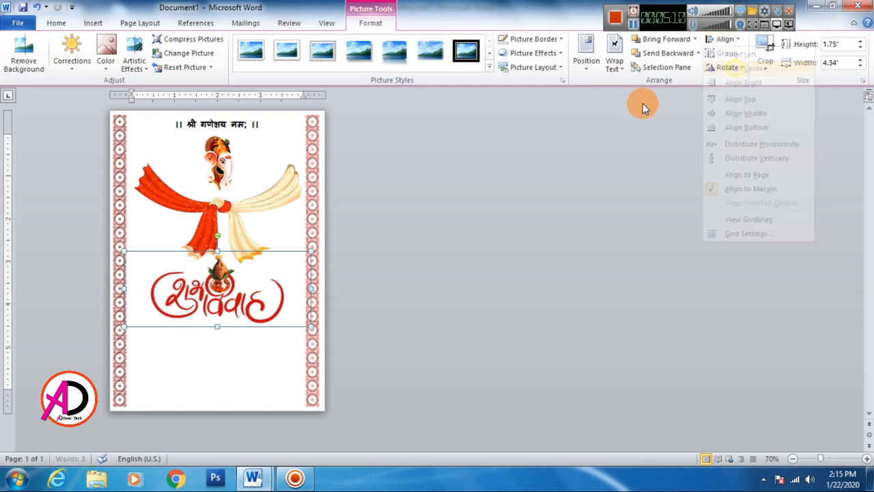
left_click(510, 228)
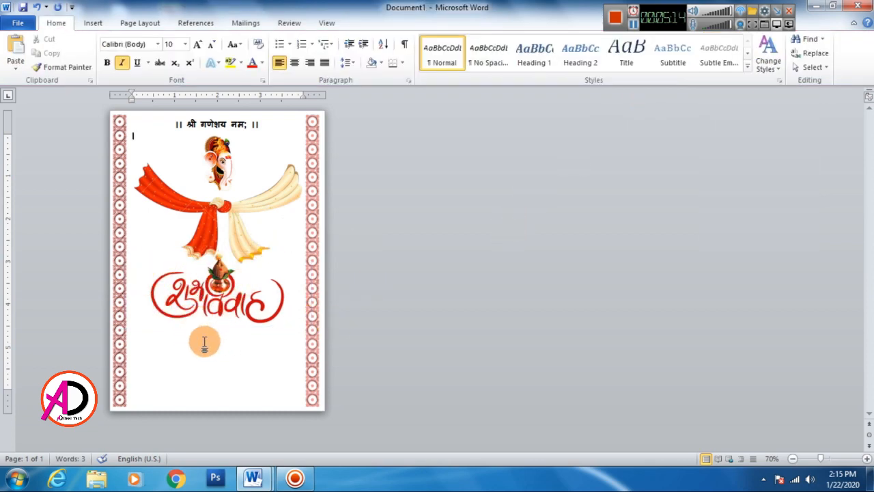
left_click(217, 295)
left_click(236, 359)
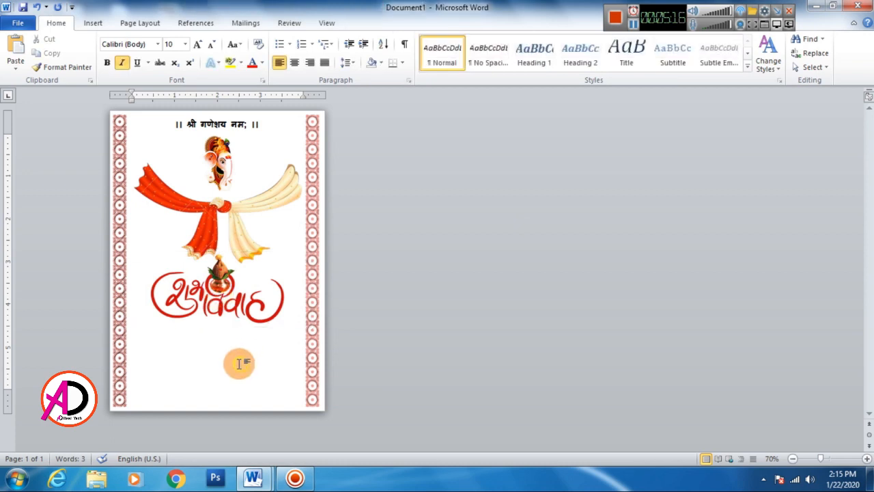
Step: Insert the shehnai wedding clipart picture from the wedding tools folder and set its text wrapping to In Front of Text
left_click(96, 28)
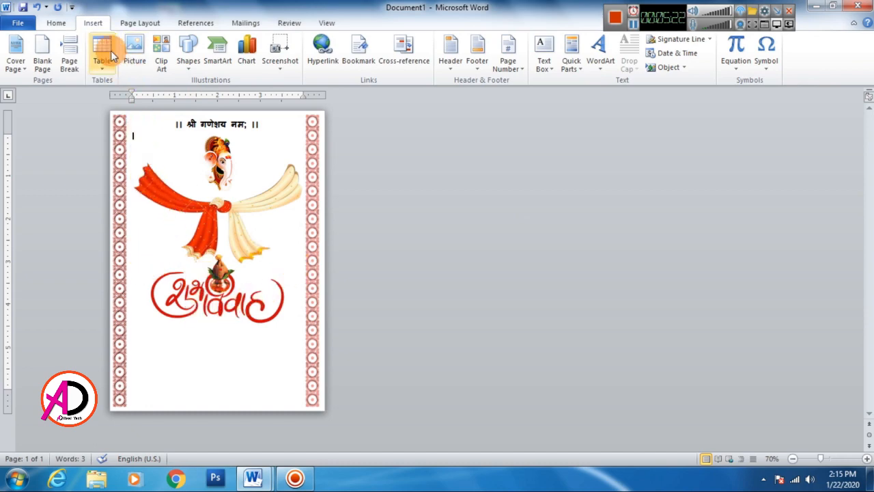
left_click(134, 51)
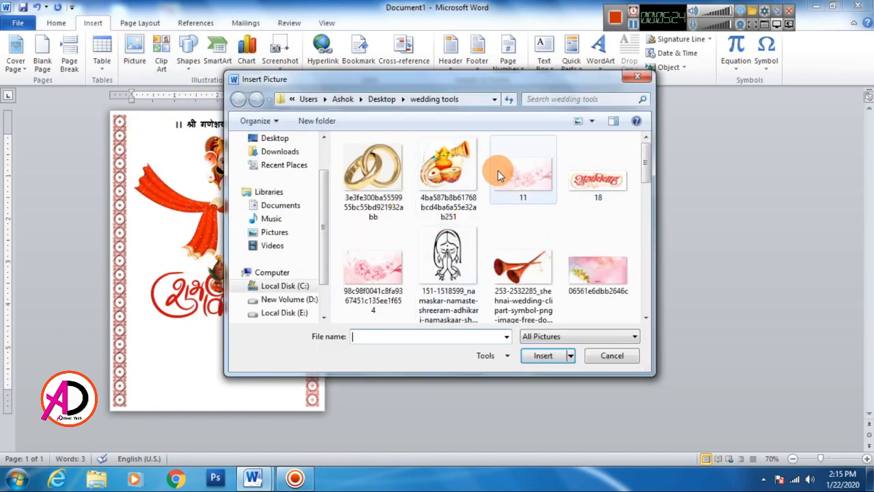
left_click(448, 171)
left_click(517, 272)
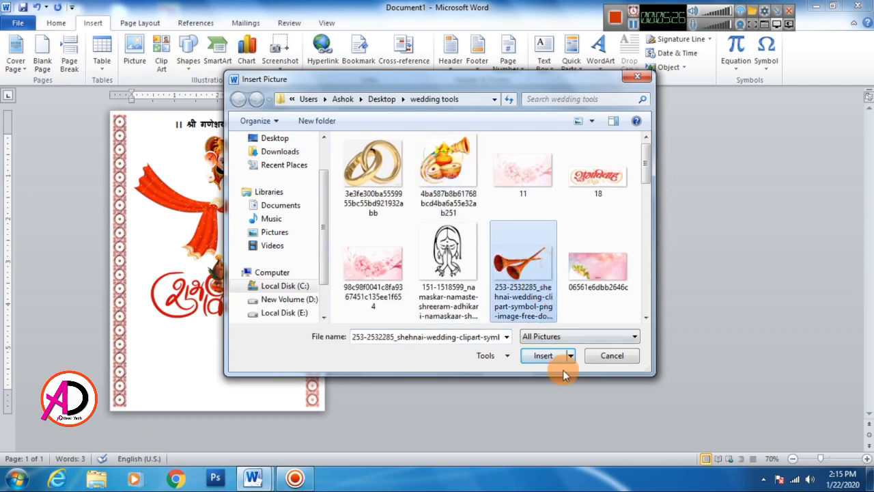
left_click(549, 355)
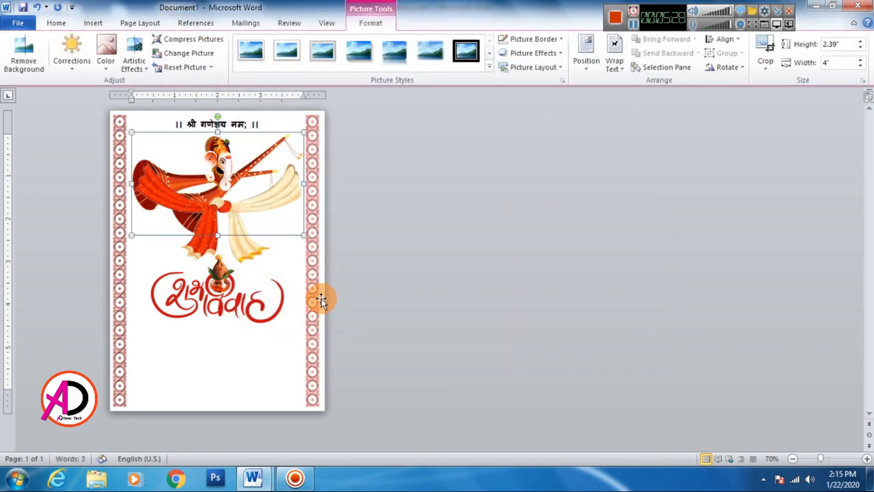
left_click(617, 64)
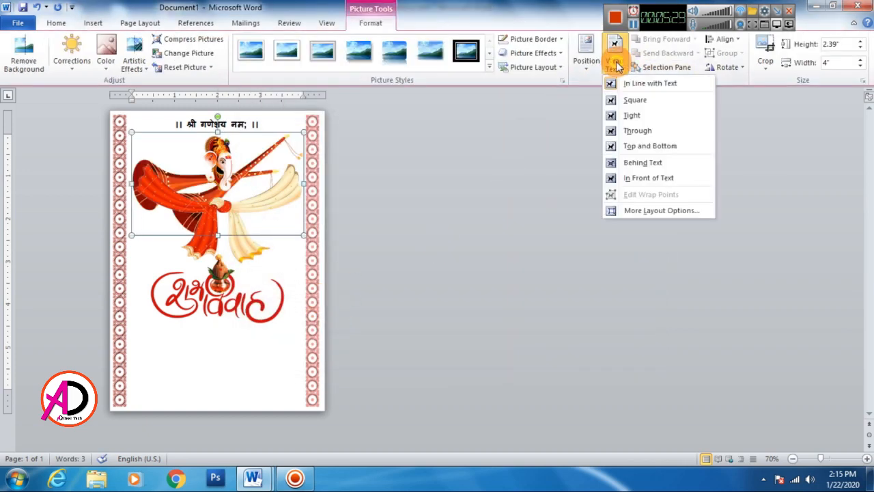
left_click(652, 177)
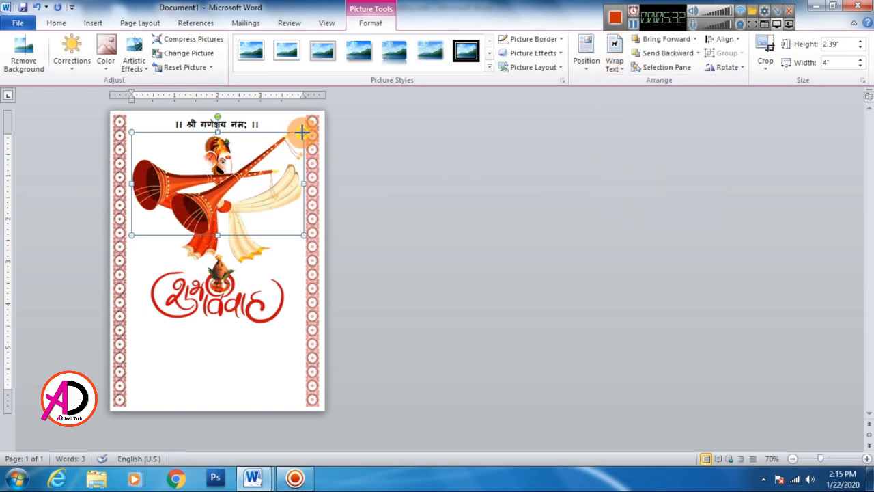
Step: Shrink the shehnai picture to about 0.65 by 1.08 inches at the card's left side above the vivah picture and shift it slightly right
left_click_drag(302, 132, 150, 264)
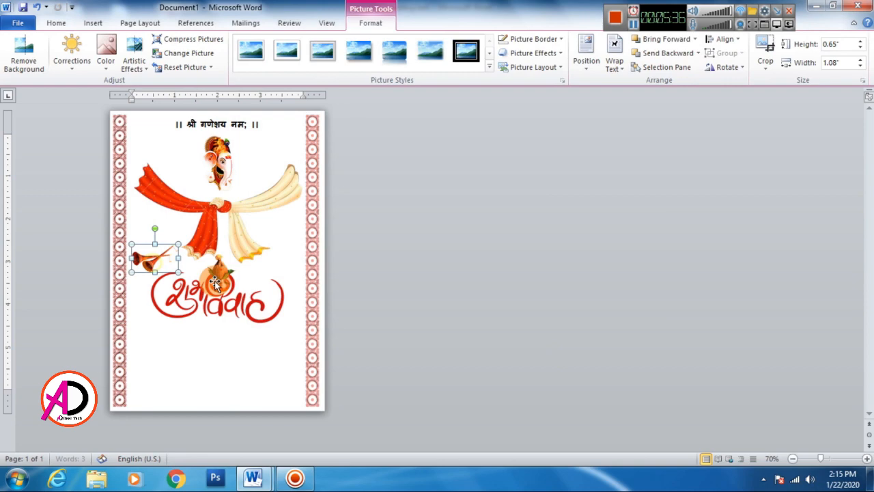
left_click(418, 301)
left_click(158, 262)
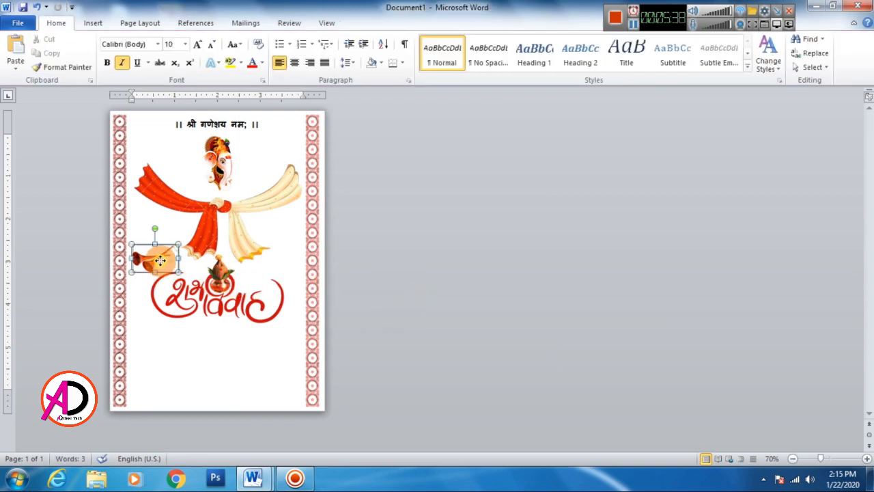
left_click_drag(162, 259, 162, 260)
left_click(444, 284)
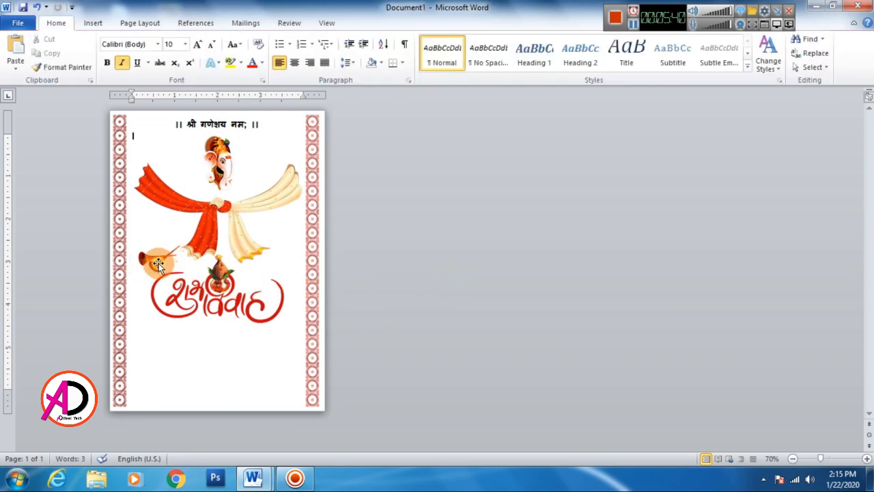
Step: Duplicate the shehnai picture to the card's right side above the vivah lettering and nudge the copy into place beside the border strip
left_click(159, 263)
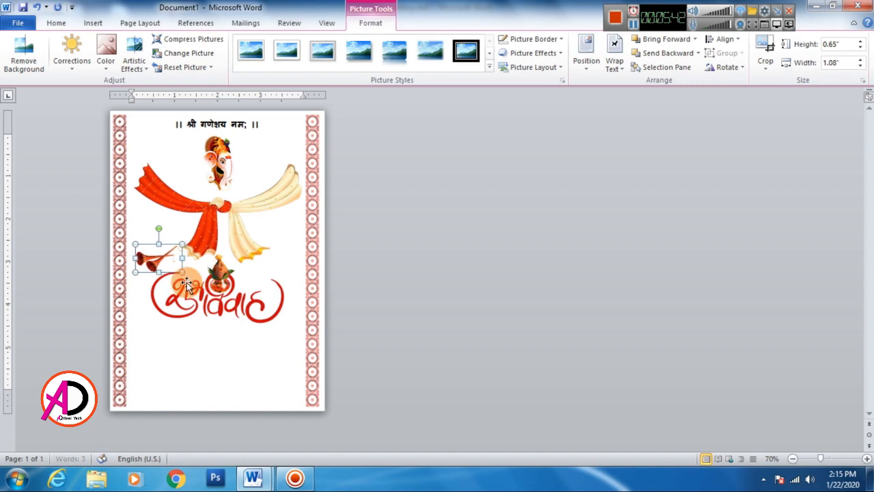
left_click_drag(167, 271, 278, 271)
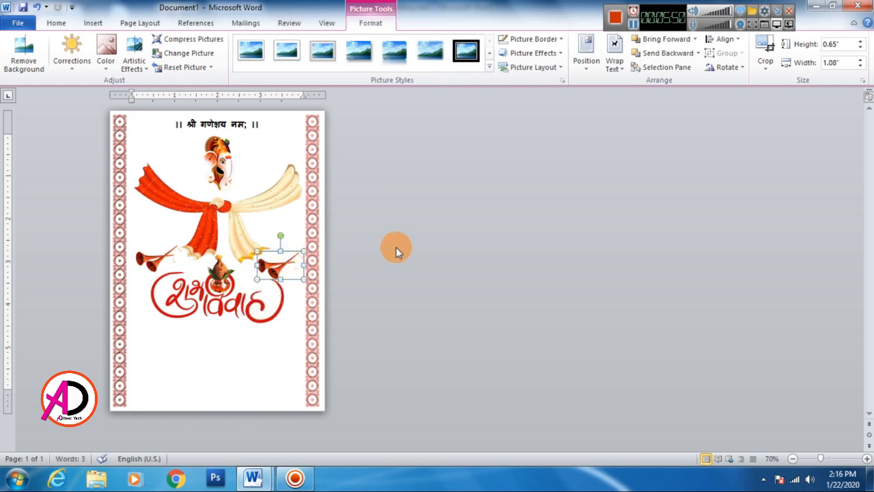
key("ctrl+Left")
key("ctrl+Left")
key("ctrl+Down")
key("ctrl+Up")
key("ctrl+Up")
key("ctrl+Up")
key("ctrl+Up")
key("ctrl+Up")
key("ctrl+Up")
key("ctrl+Up")
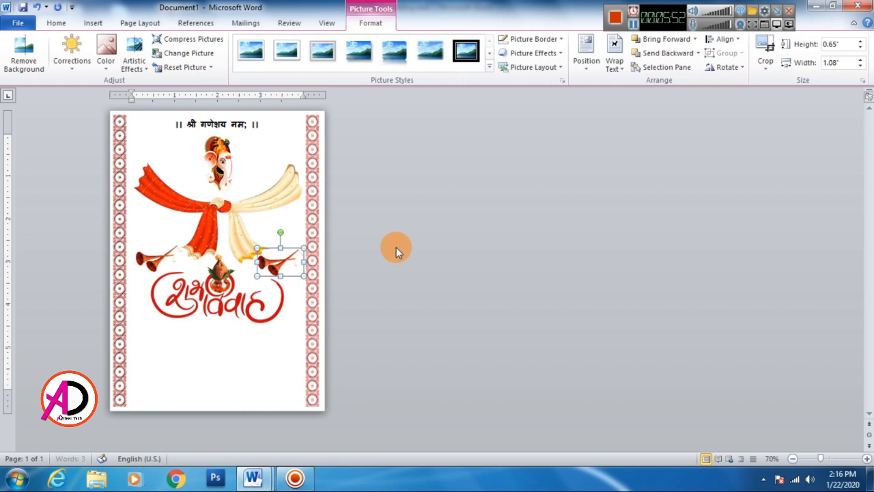
key("ctrl+Right")
key("ctrl+Right")
key("ctrl+Right")
key("ctrl+Right")
key("ctrl+Right")
key("ctrl+Right")
key("ctrl+Up")
key("ctrl+Down")
key("ctrl+Down")
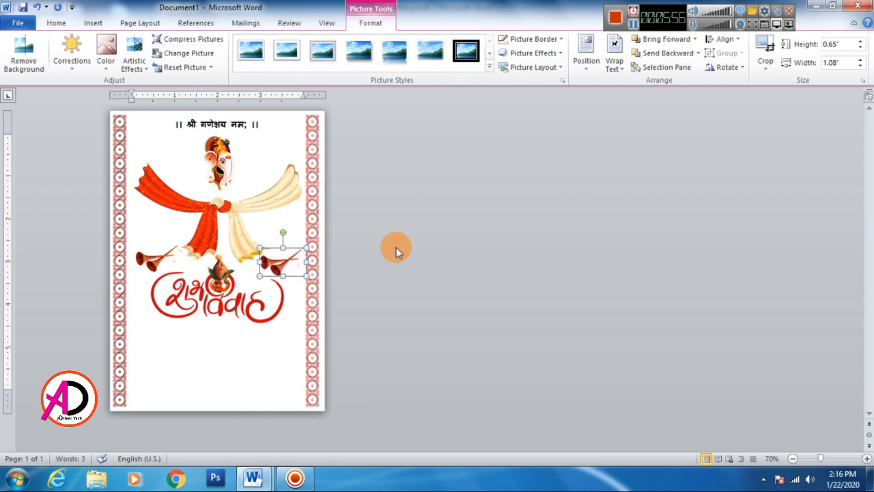
Step: Flip the left shehnai picture horizontally and nudge it slightly left toward the border strip
left_click(157, 259)
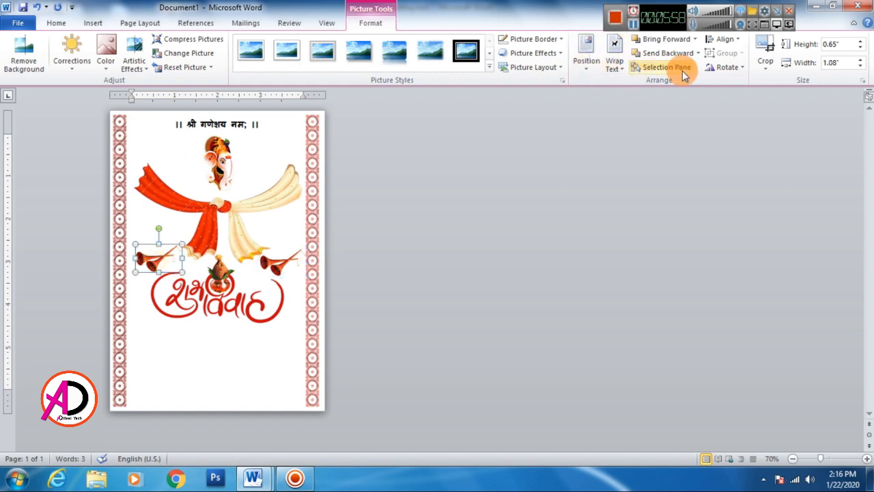
left_click(728, 67)
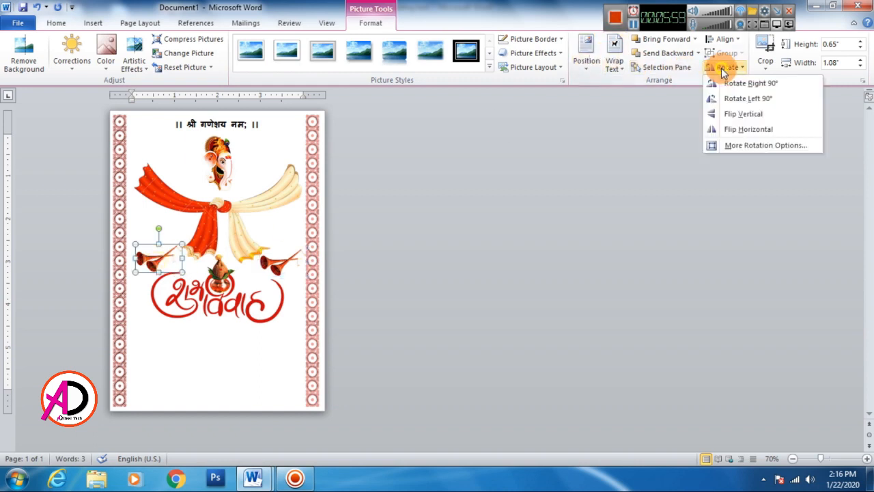
left_click(758, 131)
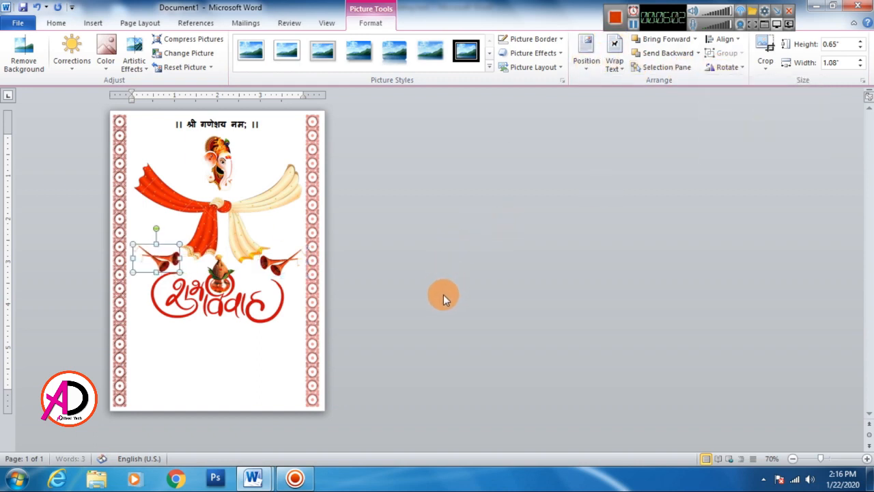
left_click(409, 280)
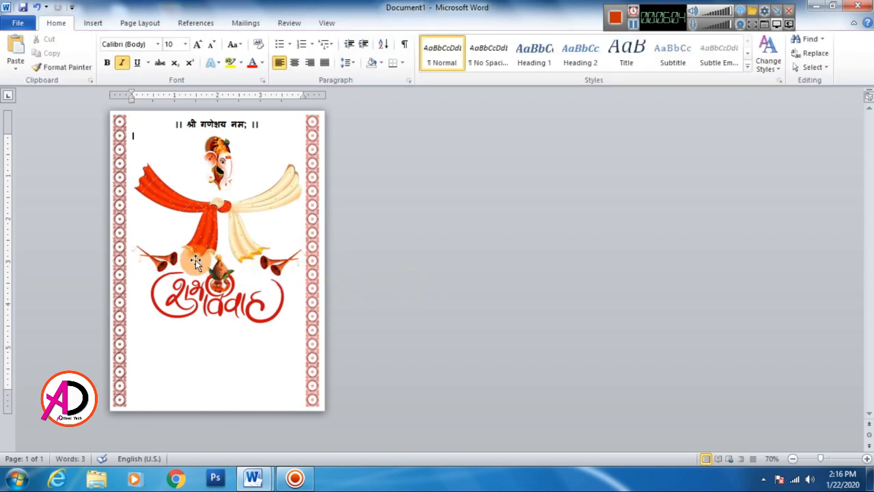
left_click(163, 259)
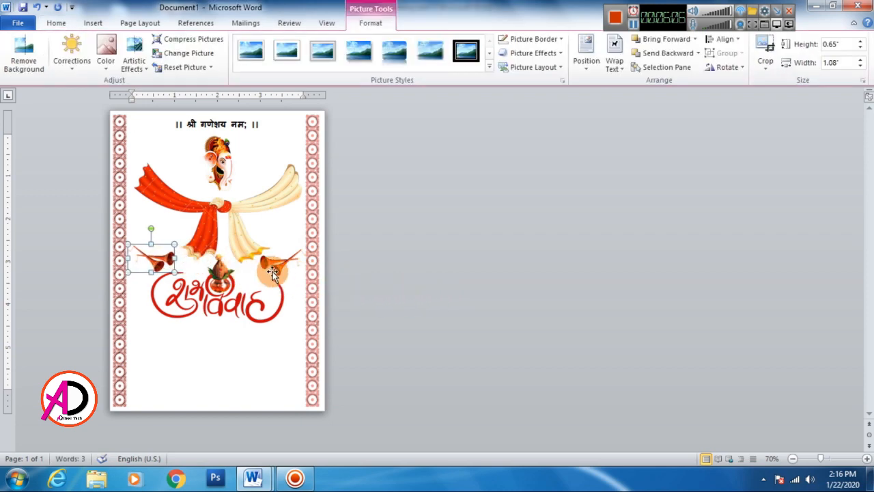
left_click(291, 272)
left_click(377, 294)
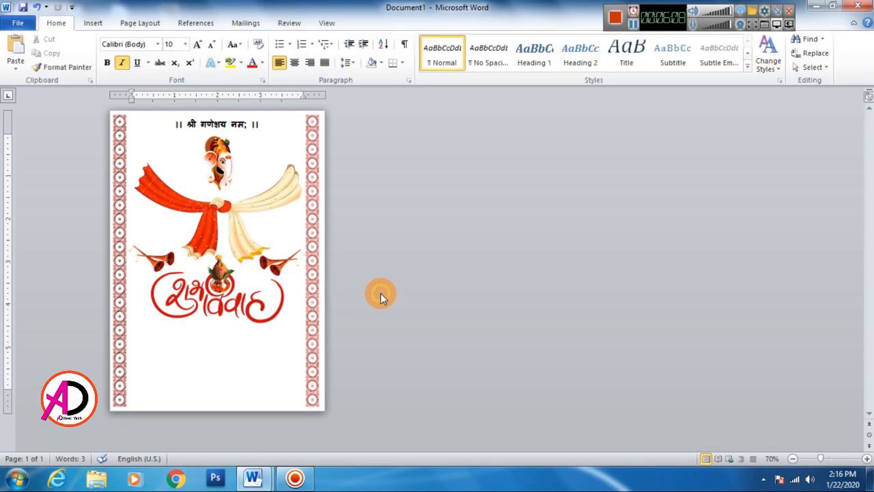
Step: Nudge the knotted cloth picture slightly left
left_click(245, 233)
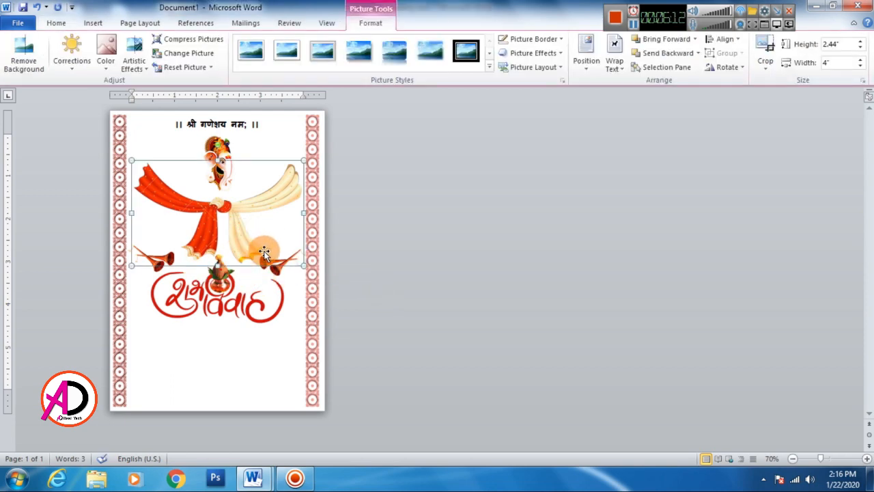
key("Left")
key("Left")
left_click(370, 272)
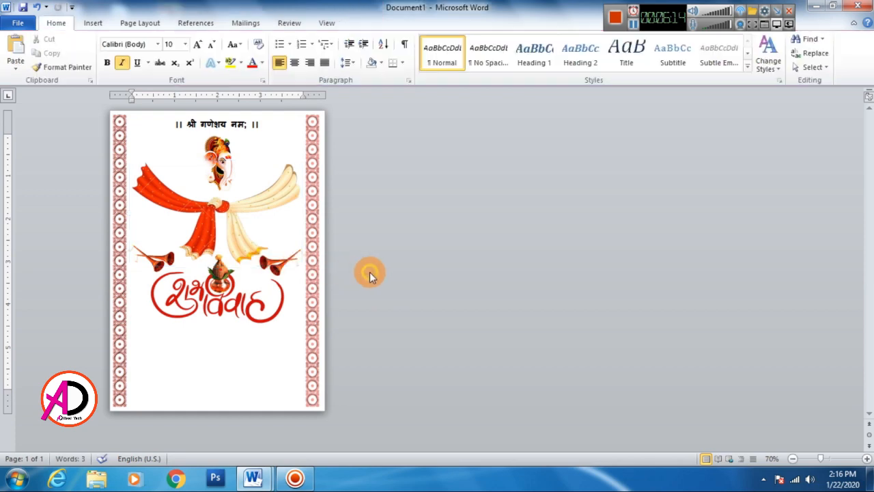
left_click(283, 304)
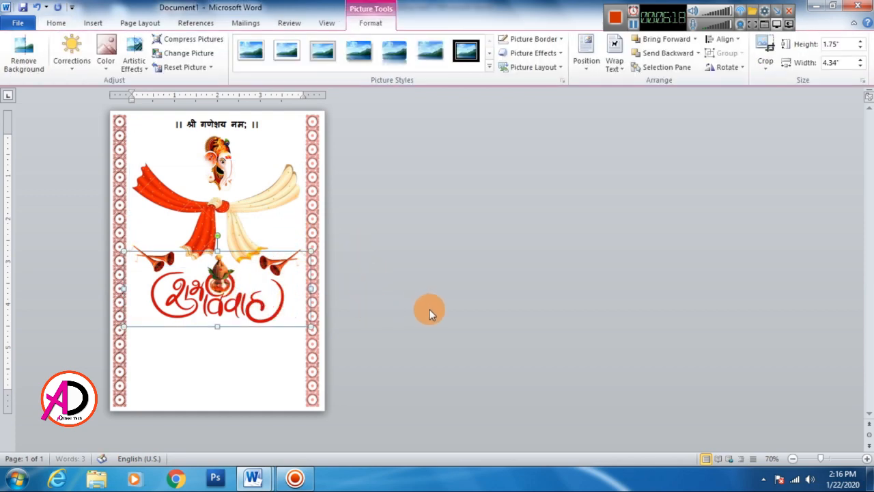
left_click(425, 307)
left_click(236, 301)
left_click(471, 313)
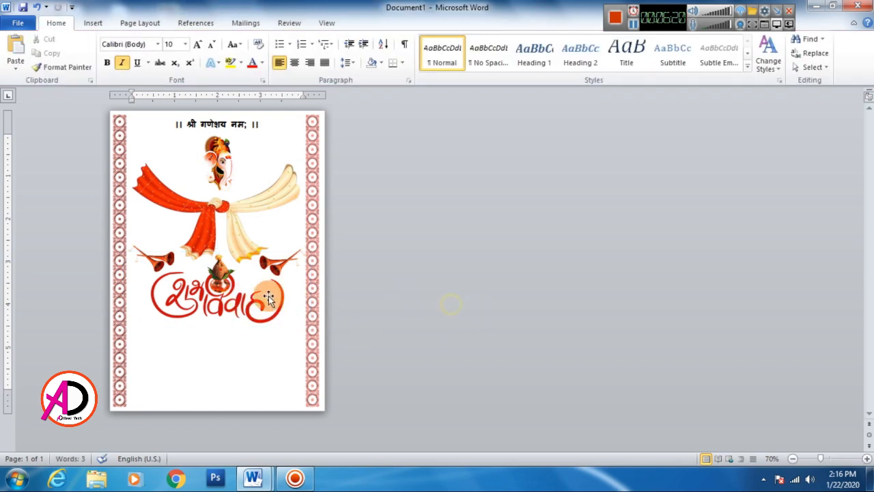
Step: Draw a text box about 3.54 inches wide and 0.64 inches high below the vivah picture
left_click(94, 23)
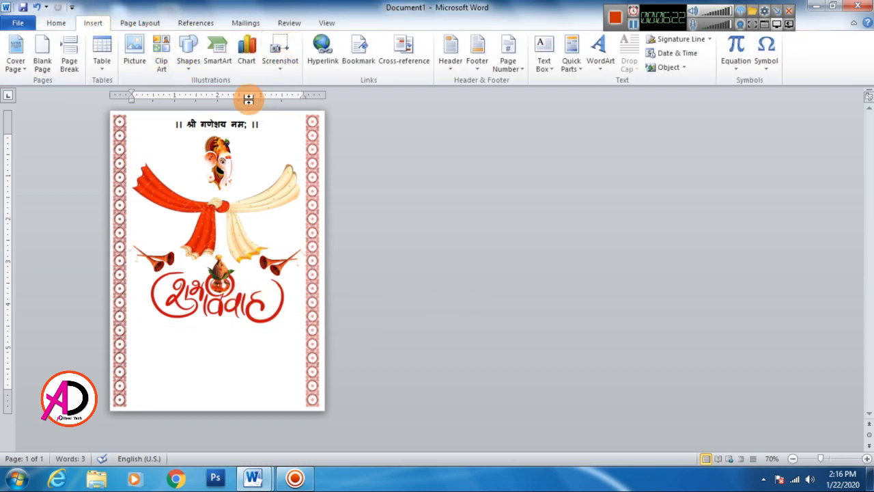
left_click(186, 54)
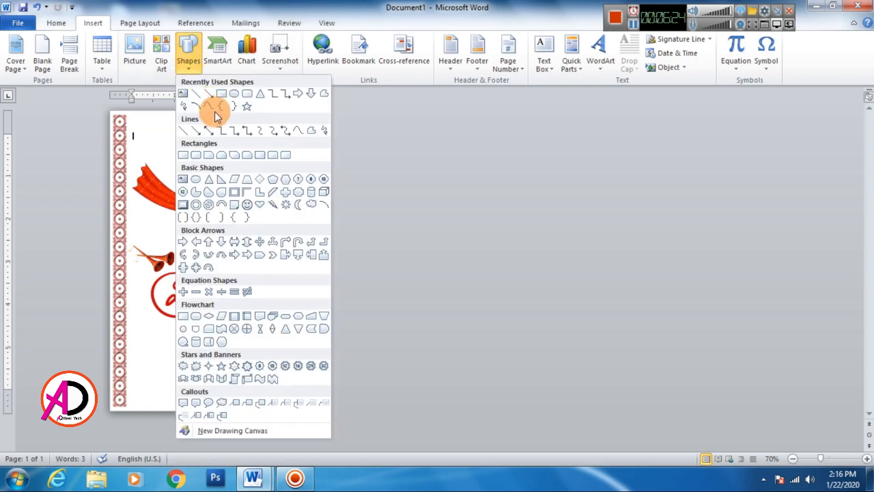
left_click(185, 94)
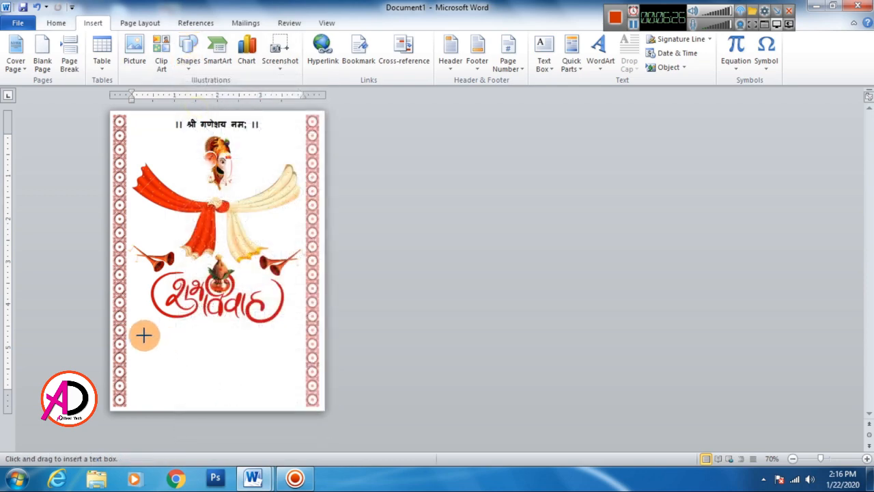
left_click_drag(140, 331, 294, 359)
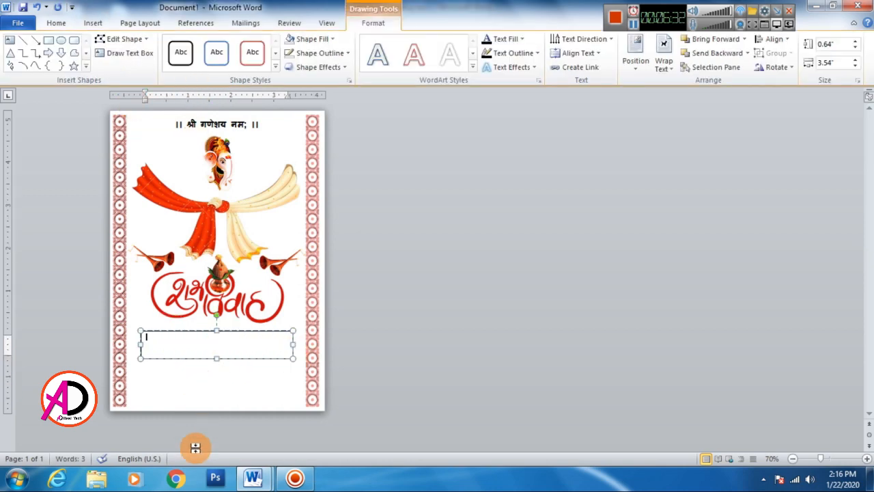
Step: Switch to the wedding text document and copy the single line with the couple's names below the invitation text
left_click(263, 481)
left_click(312, 429)
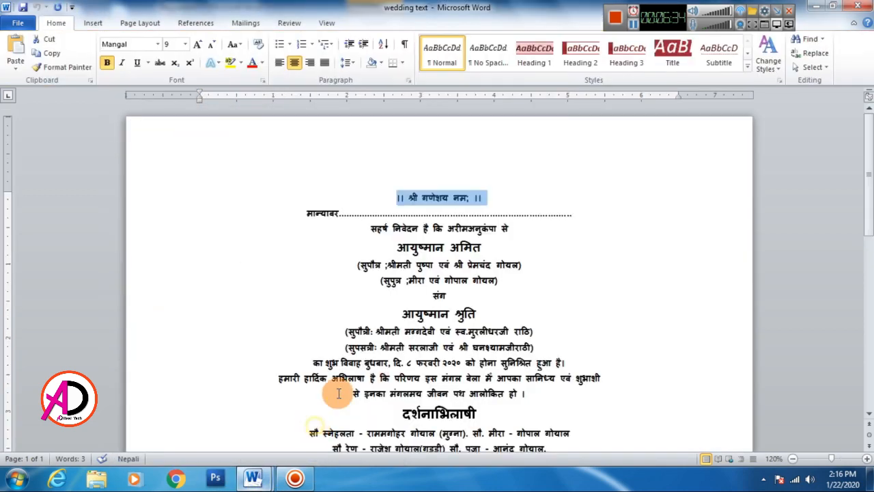
scroll(400, 396, "down", 5)
left_click_drag(202, 289, 384, 287)
right_click(330, 292)
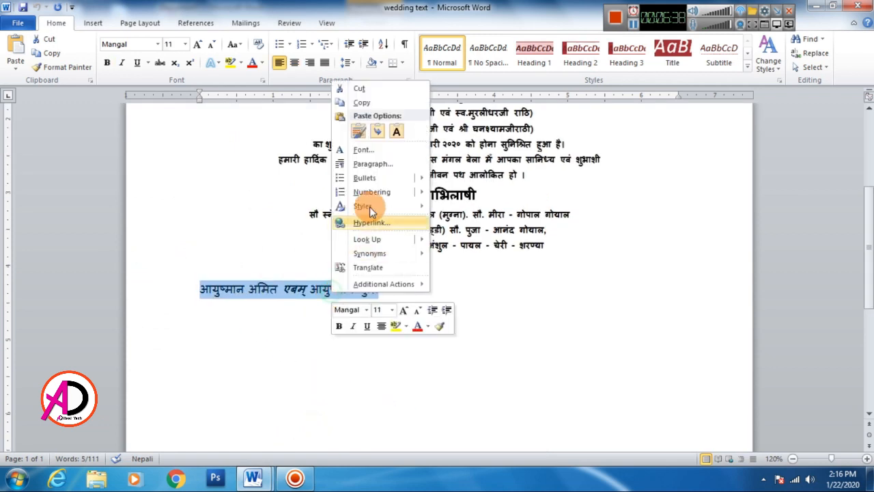
left_click(367, 102)
Step: Return to the card in Document1 and paste the copied line of names into the new text box
mouse_move(253, 476)
left_click(204, 414)
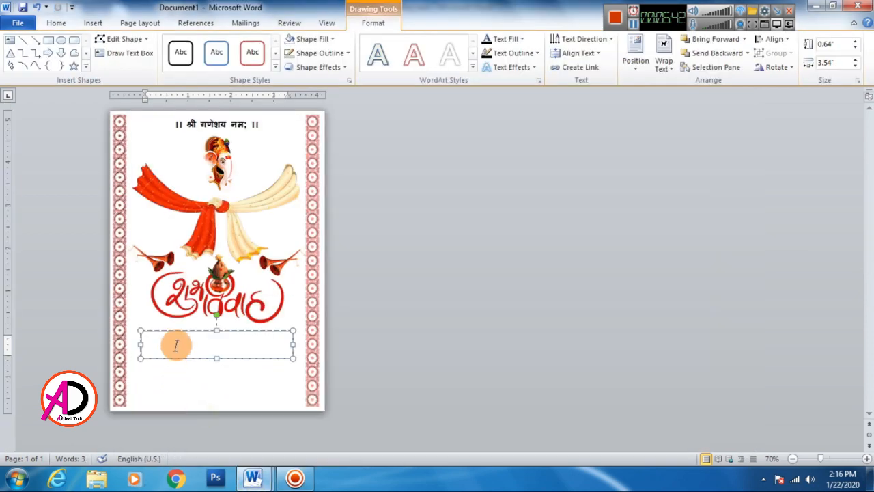
left_click(56, 23)
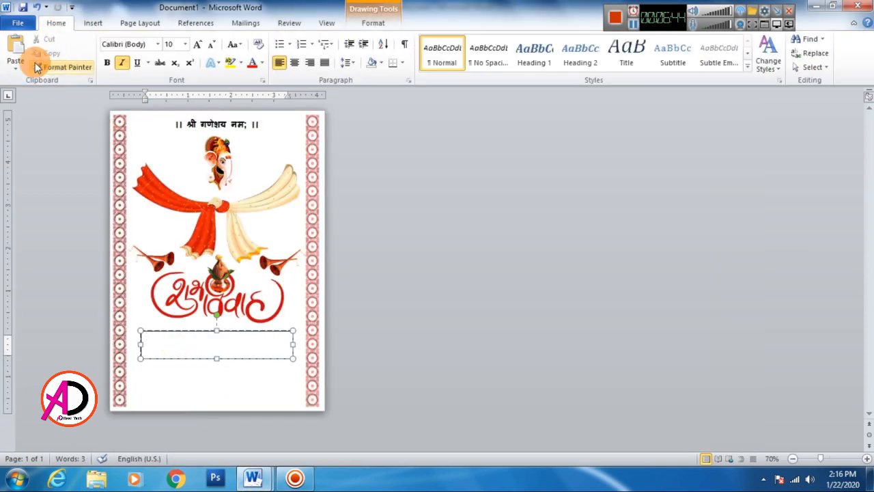
left_click(15, 48)
Step: Set the font size of the couple's names in the text box to 14
left_click_drag(250, 340, 159, 336)
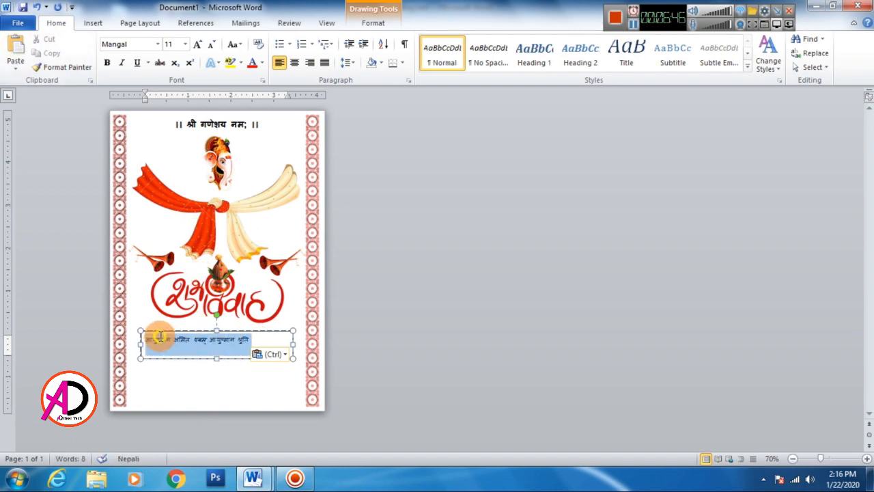
left_click(198, 46)
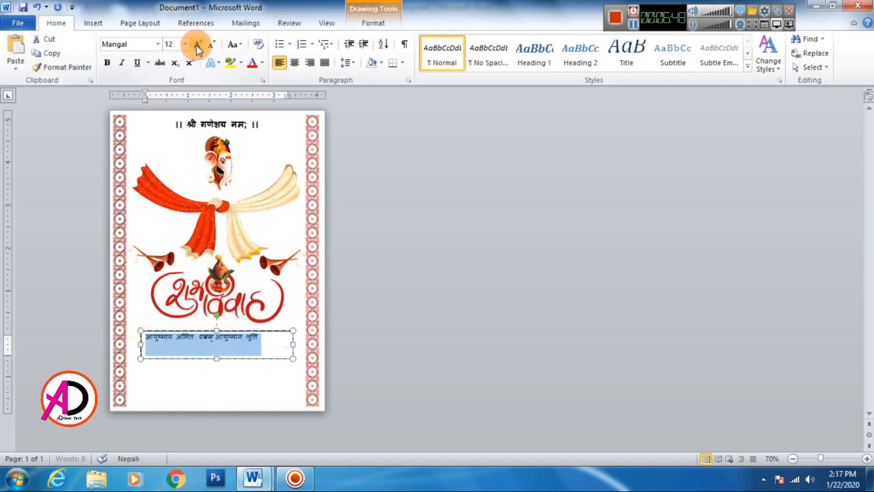
left_click(197, 45)
left_click(197, 45)
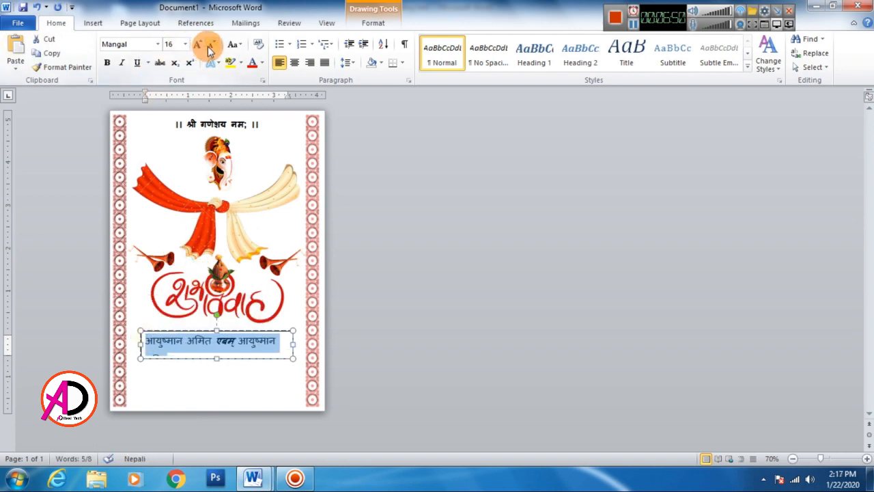
left_click(211, 44)
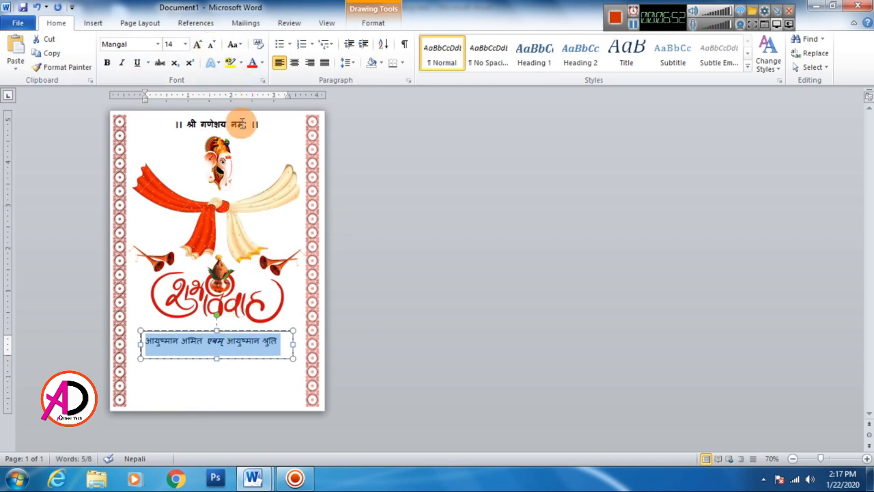
Step: Center the couple's names and reduce the height of their text box to about 0.48 inches
left_click(294, 62)
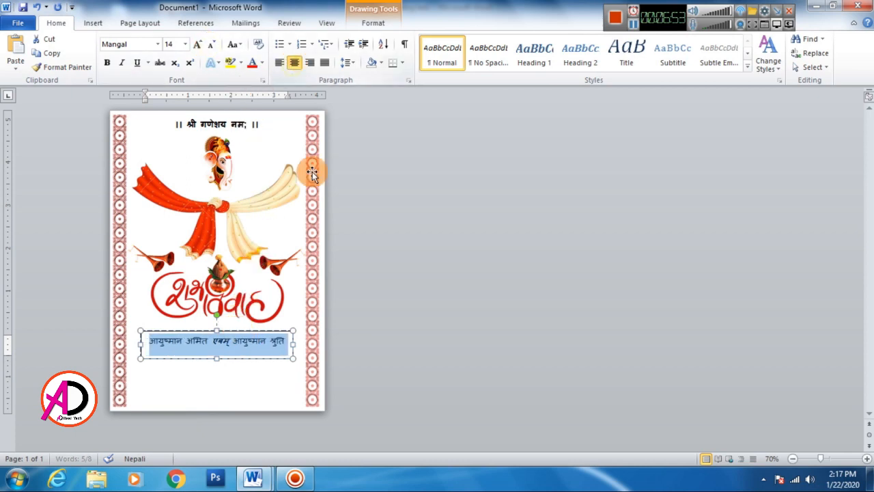
left_click(218, 356)
left_click_drag(218, 353, 220, 350)
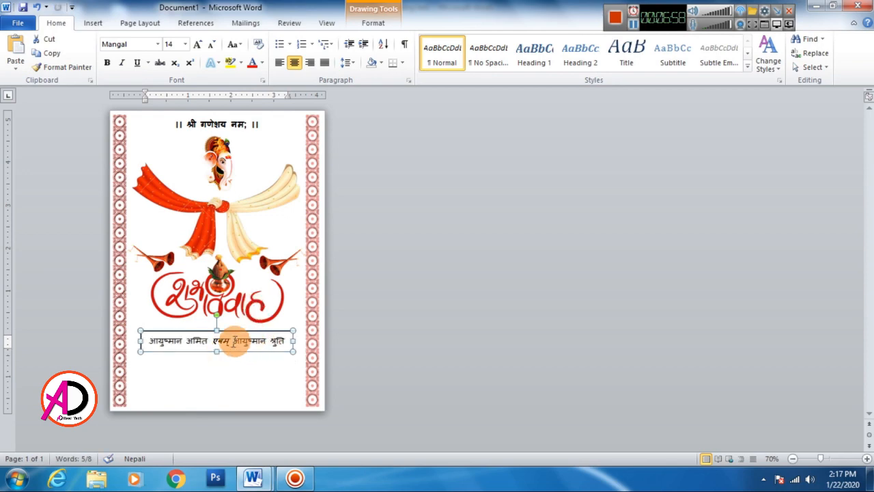
Step: Make the whole line with the couple's names bold and remove its italic formatting
scroll(308, 359, "up", 4)
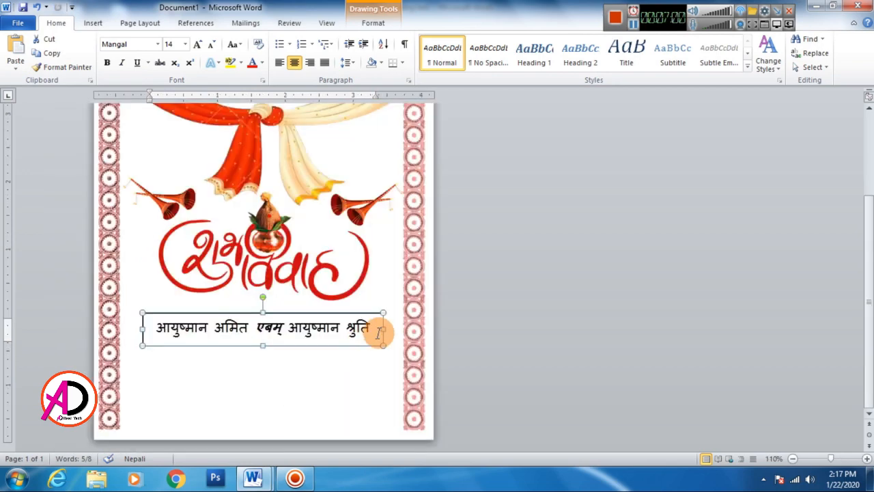
scroll(238, 330, "up", 3)
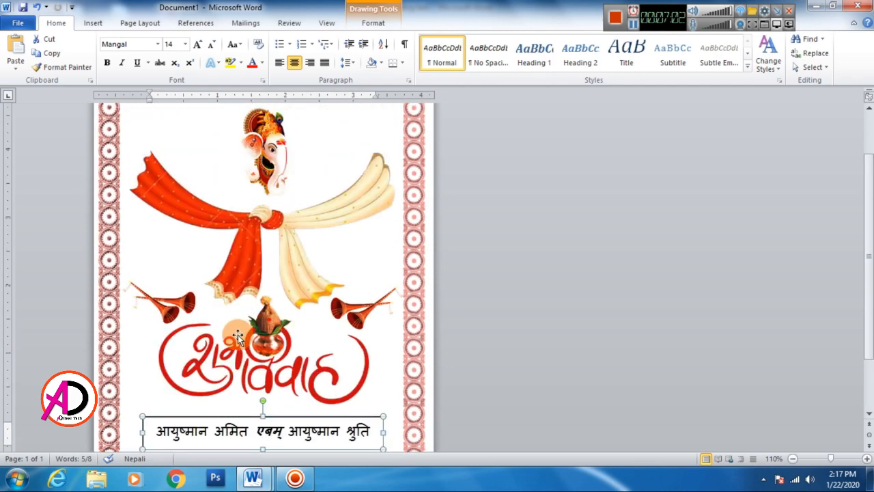
scroll(226, 332, "down", 3)
left_click_drag(158, 330, 372, 329)
left_click(107, 63)
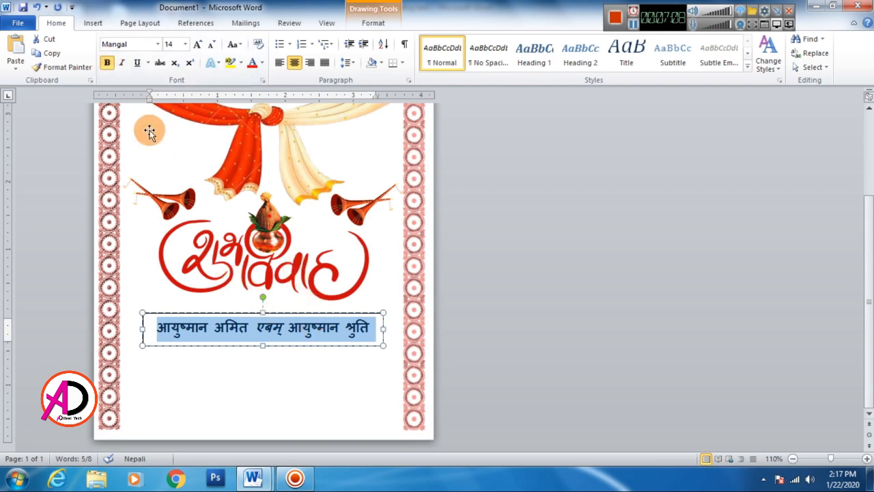
left_click(123, 63)
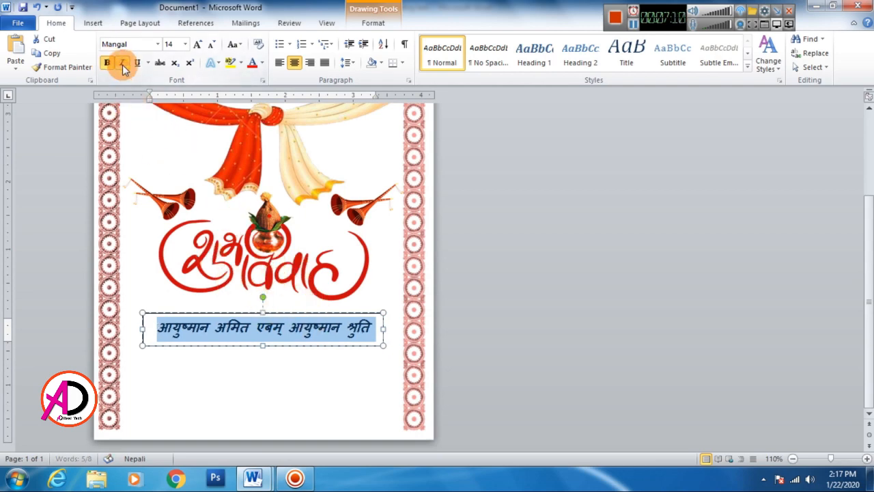
left_click(122, 64)
left_click(342, 332)
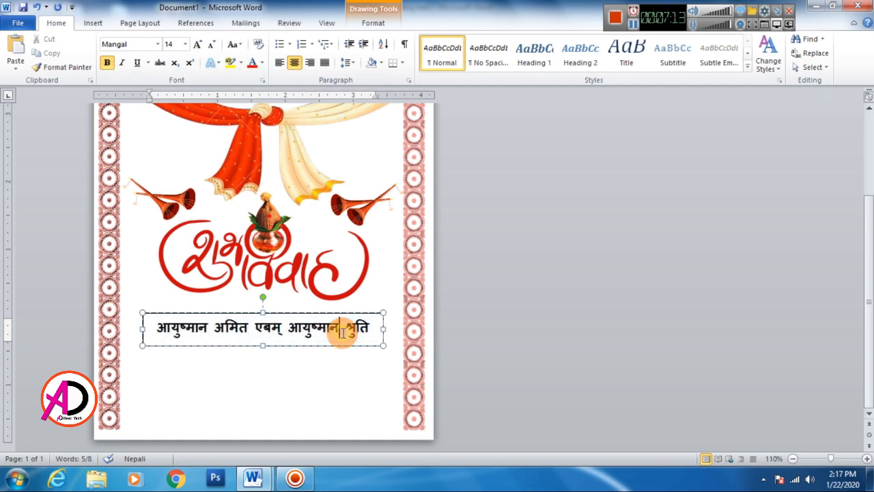
Step: Set the names text box to no fill and no outline
left_click(350, 313)
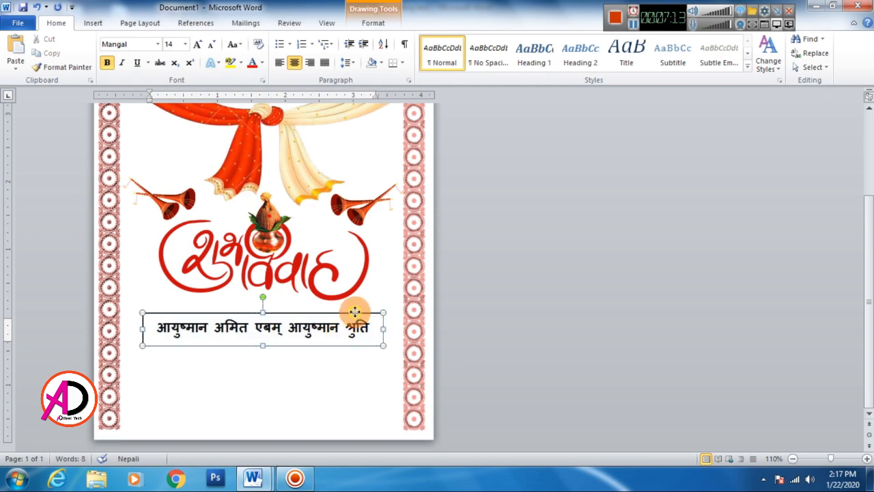
left_click(364, 24)
left_click(312, 39)
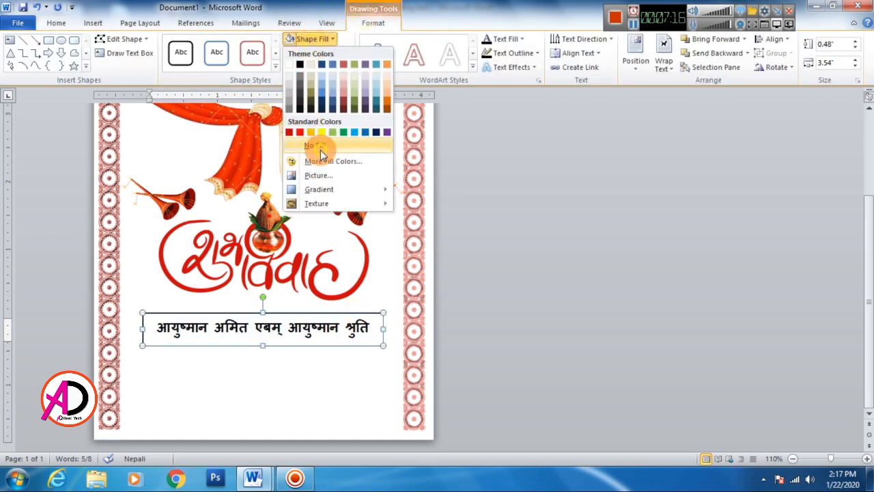
left_click(321, 151)
left_click(318, 53)
left_click(314, 158)
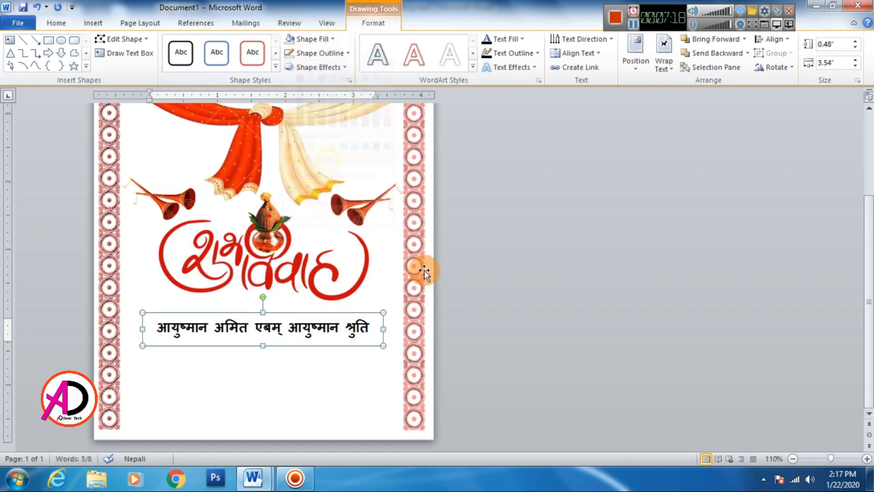
left_click(479, 314)
Step: Nudge the names text box slightly upward, closer to the vivah picture
scroll(460, 350, "down", 3)
scroll(439, 334, "up", 1)
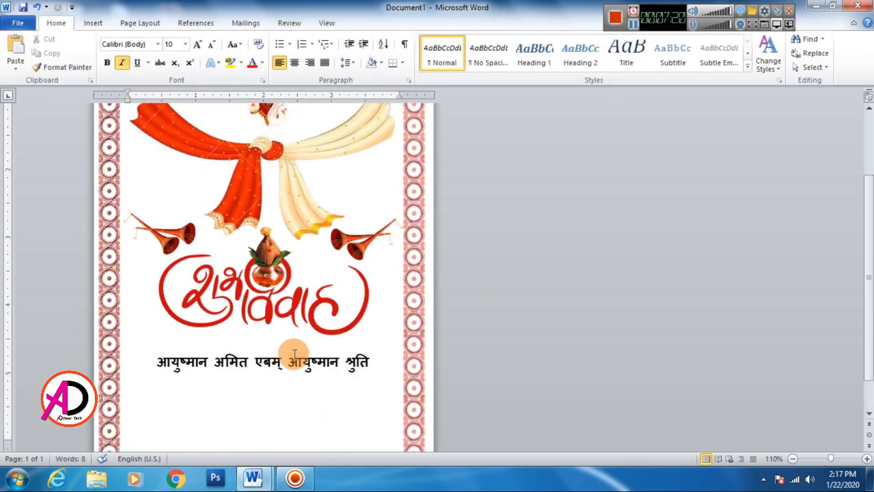
left_click(289, 360)
left_click(291, 347)
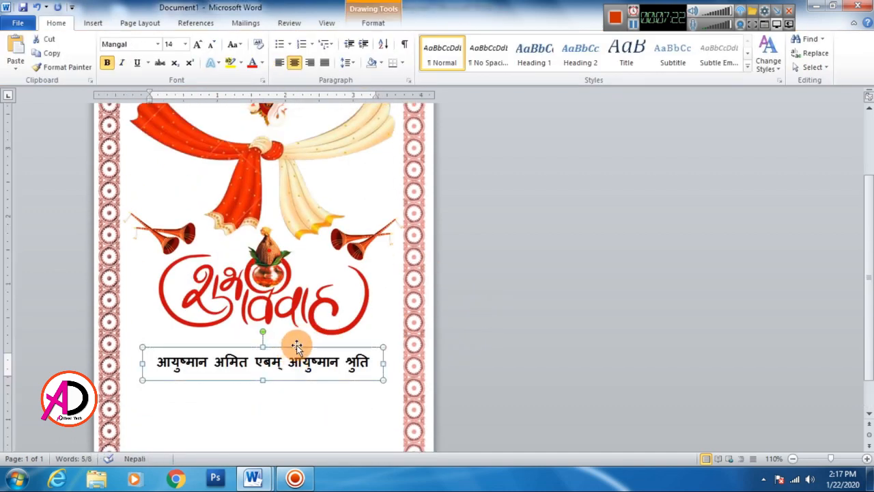
key("Up")
key("Up")
key("Up")
key("Up")
key("Up")
key("Up")
key("Up")
key("Up")
key("Up")
key("Up")
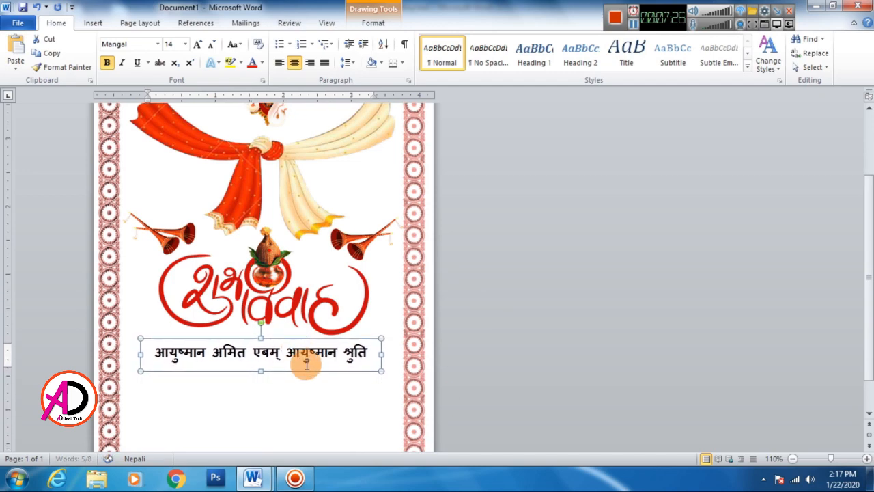
scroll(547, 368, "down", 1)
left_click(586, 369)
Step: Draw another text box about 3.54 inches wide and 0.96 inches high below the couple's names
scroll(505, 358, "down", 3)
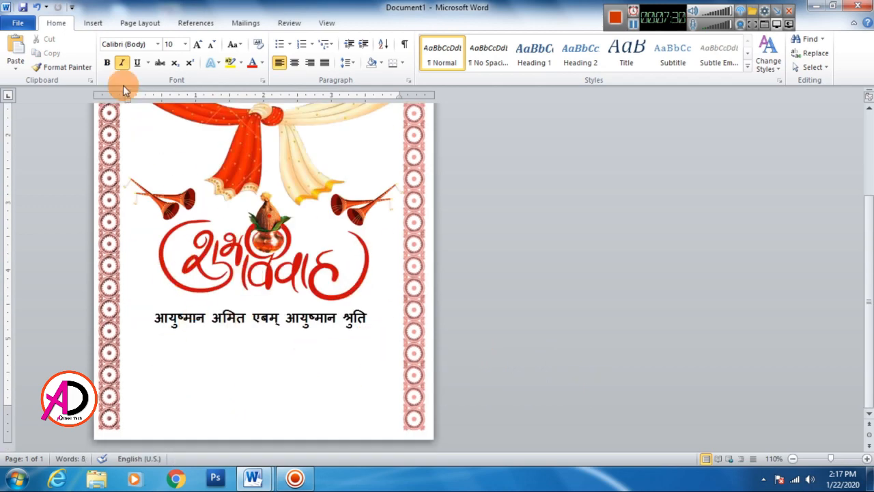
left_click(93, 25)
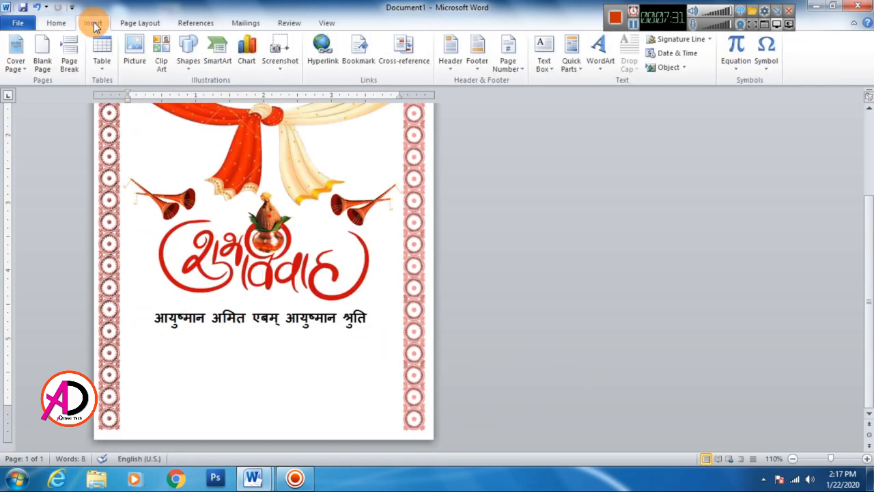
left_click(189, 62)
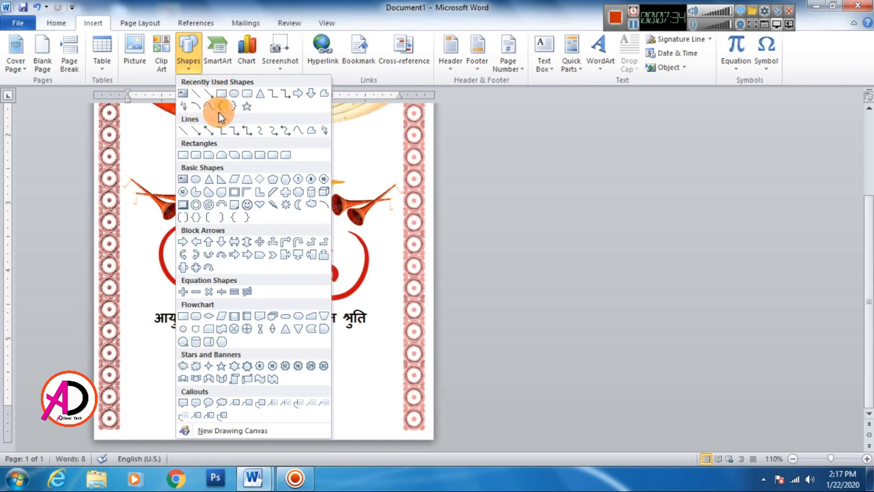
left_click(185, 95)
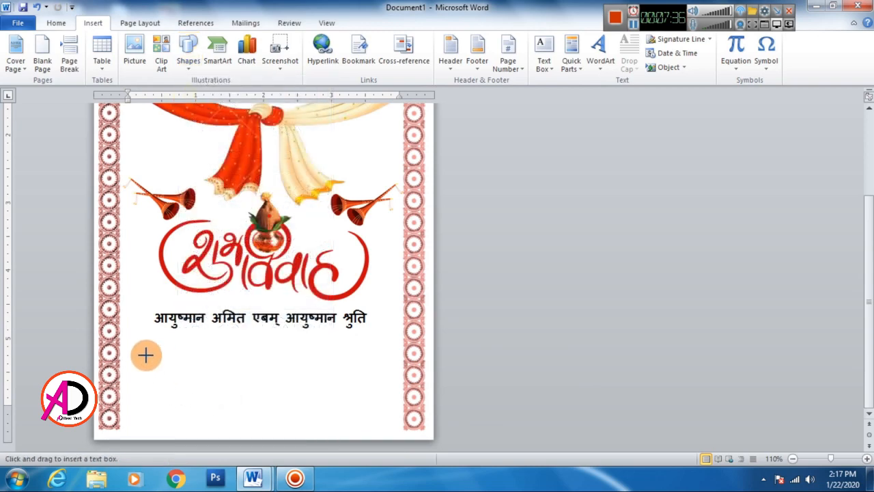
left_click_drag(142, 351, 380, 416)
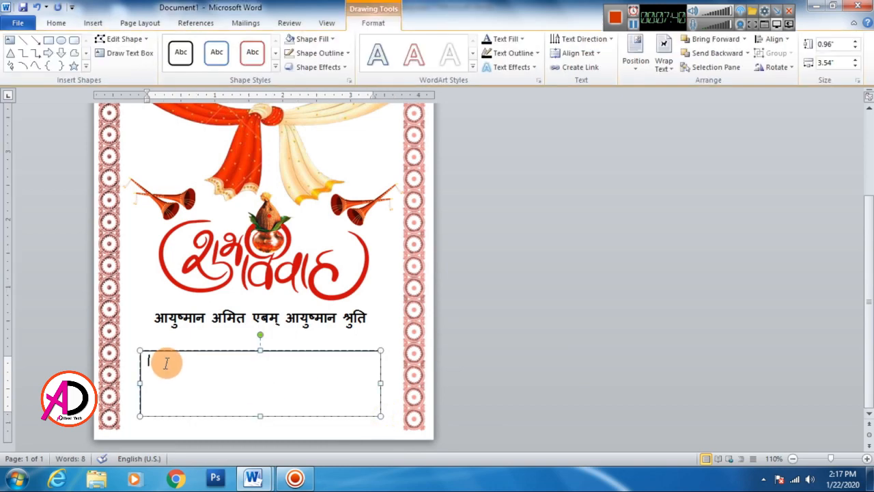
Step: Set the font in the new text box to CV Shrinagar and enter "श्रीमान्"
left_click(56, 22)
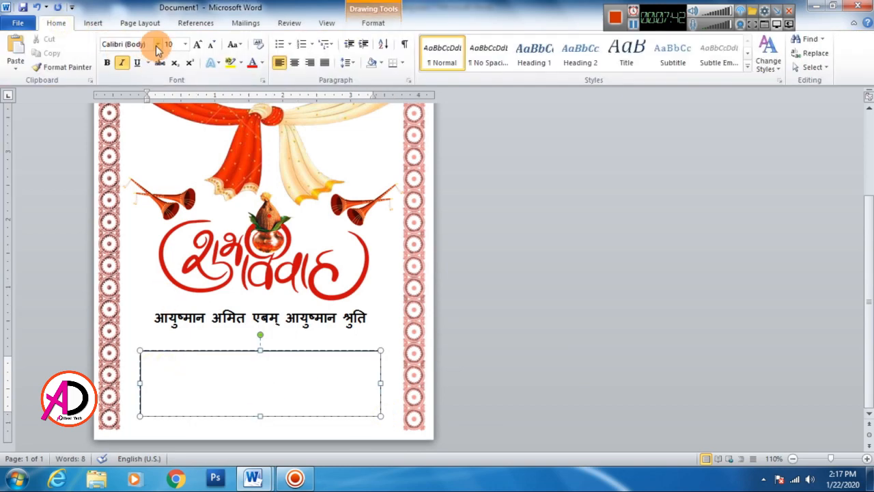
left_click(157, 44)
left_click(159, 150)
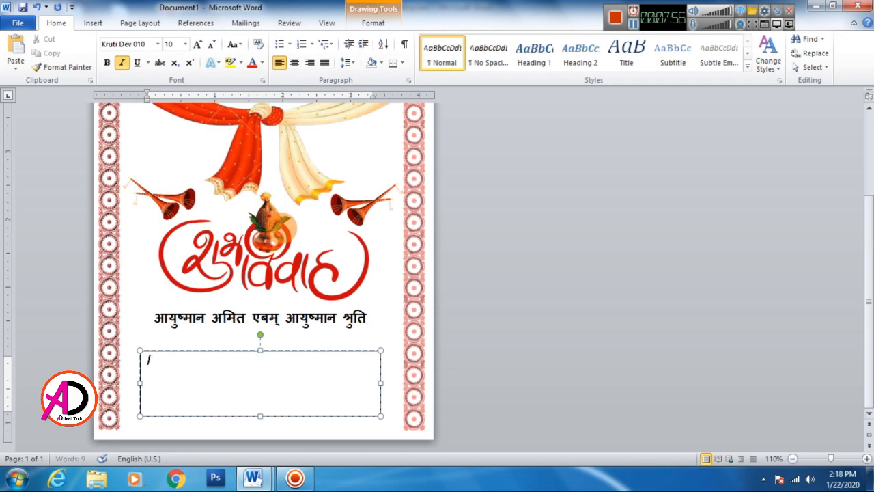
left_click(157, 43)
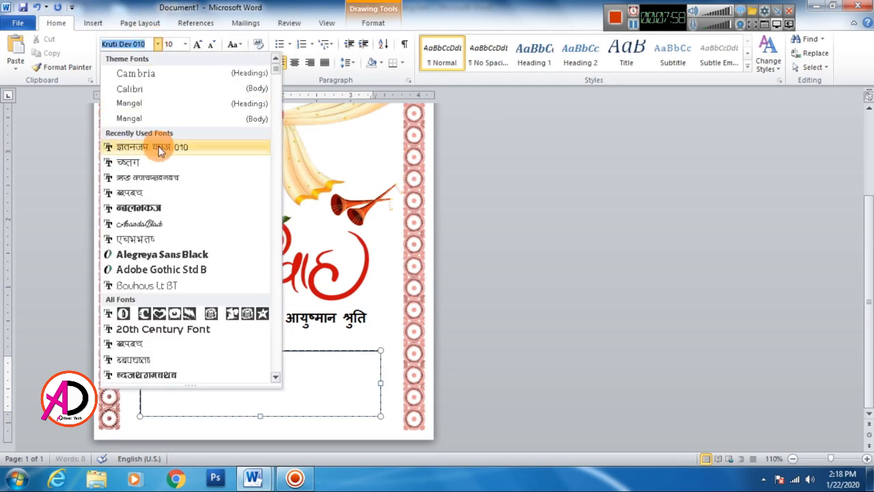
left_click(164, 177)
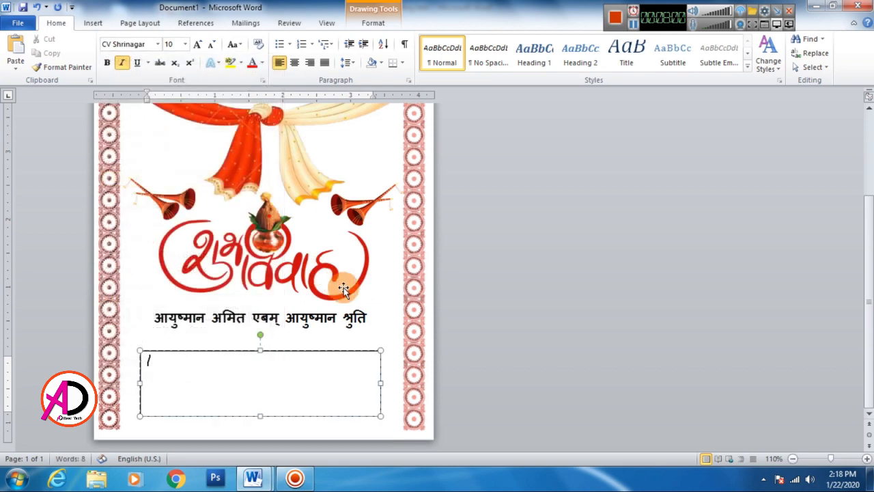
scroll(243, 362, "up", 4)
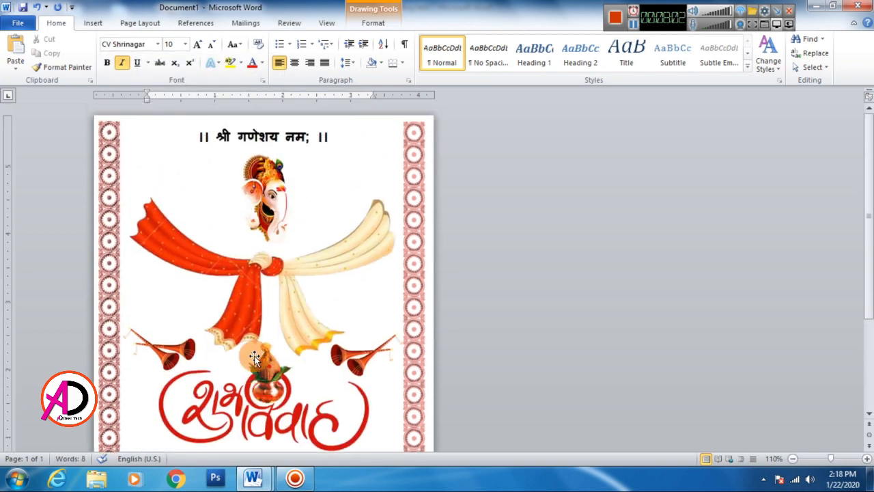
scroll(253, 359, "down", 4)
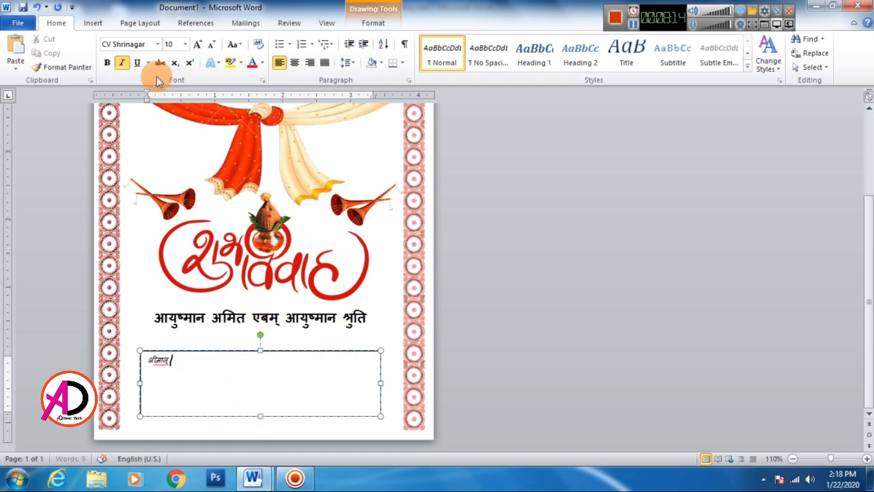
Step: Add a blank line of underscores in Calibri after "श्रीमान्" and enlarge all text in the box to size 14
left_click(157, 44)
left_click(137, 93)
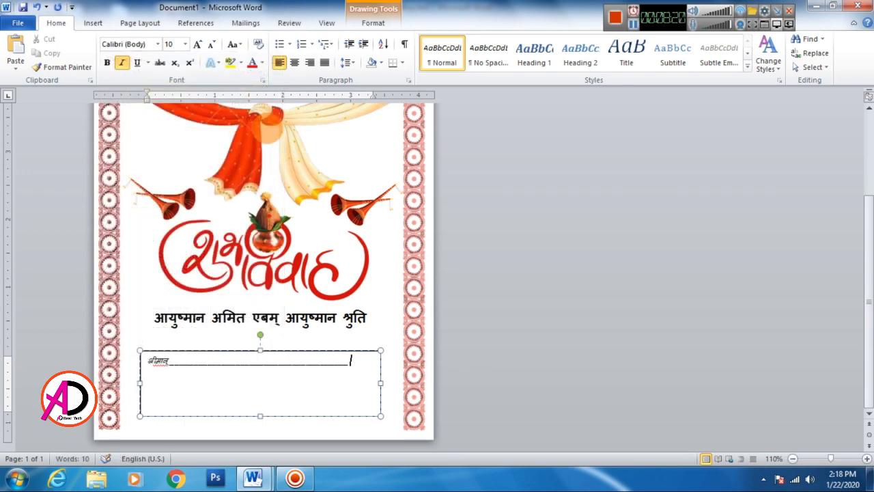
key("ctrl+a")
left_click(202, 48)
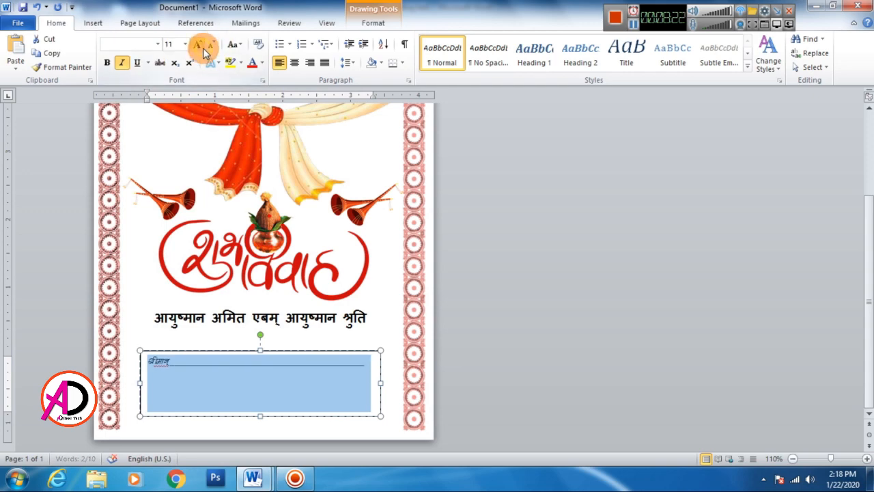
left_click(202, 48)
left_click(202, 48)
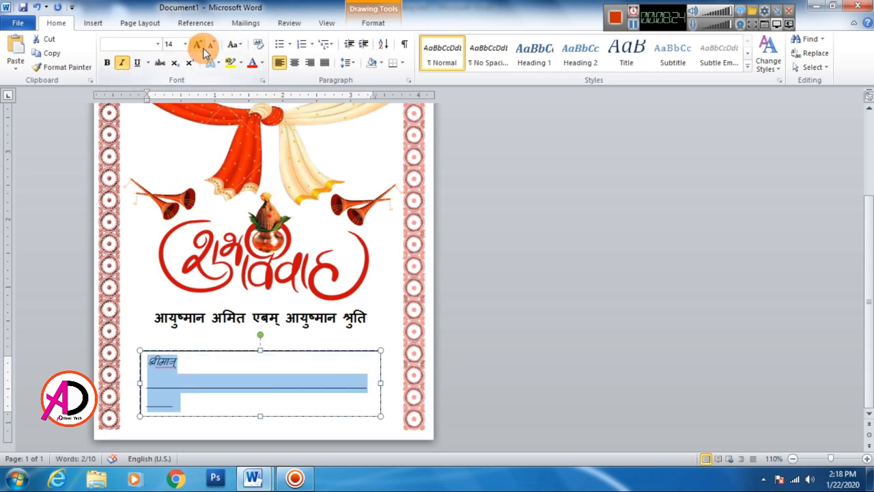
Step: Delete the excess underscores so the blank fits on the same line as "श्रीमान्"
left_click(184, 399)
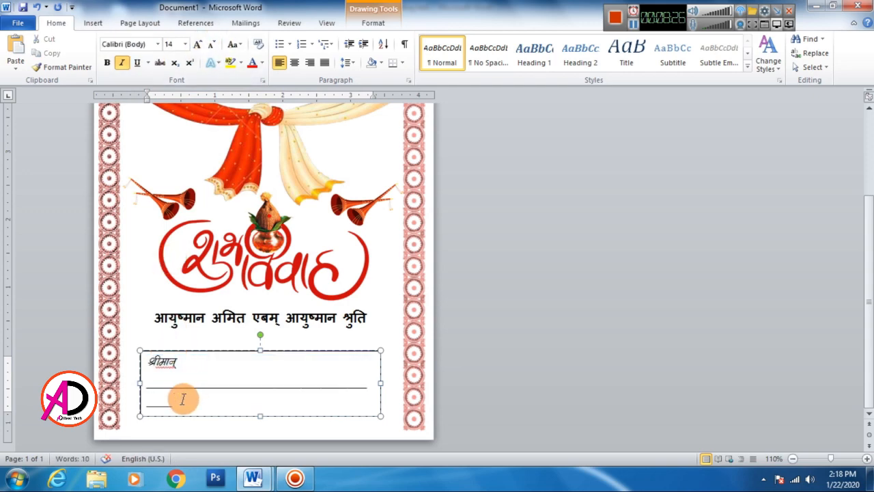
key("BackSpace")
key("BackSpace")
key("BackSpace")
key("BackSpace")
key("BackSpace")
key("BackSpace")
key("BackSpace")
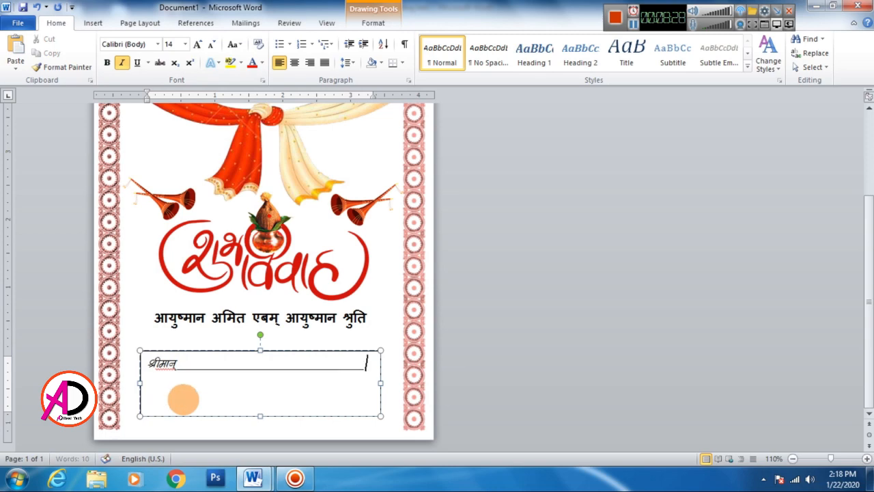
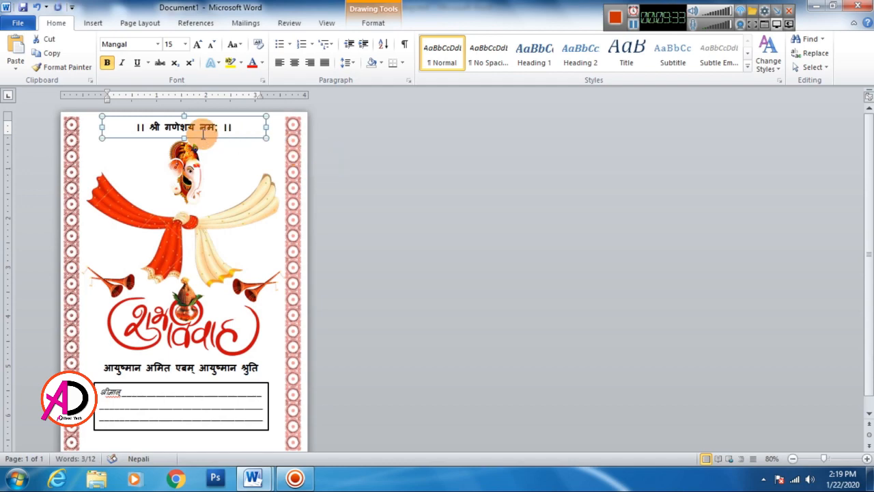
left_click(395, 169)
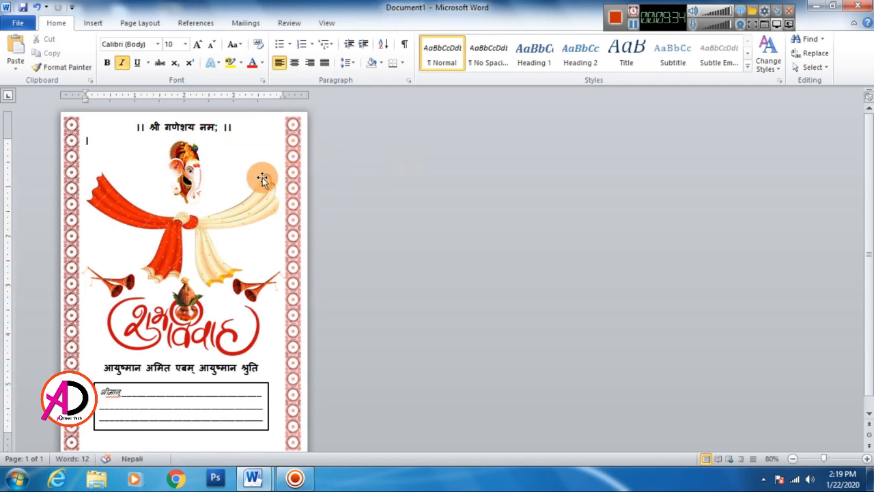
left_click(194, 128)
left_click(202, 137)
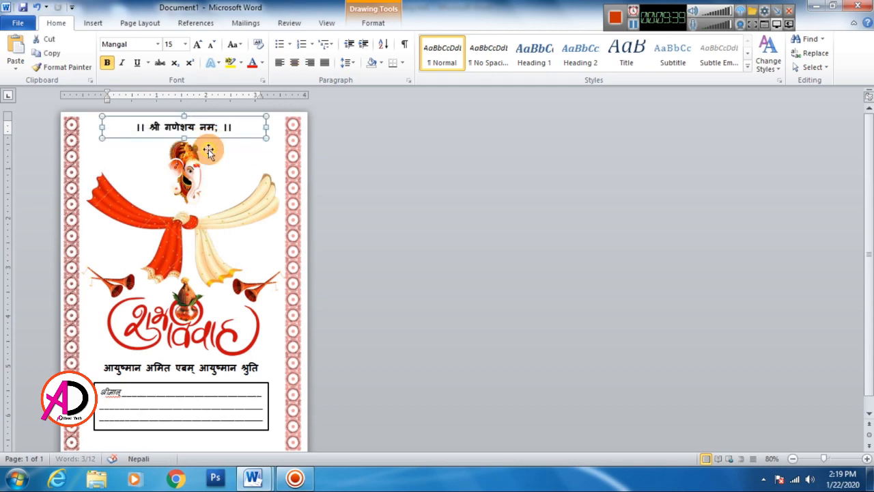
left_click(378, 179)
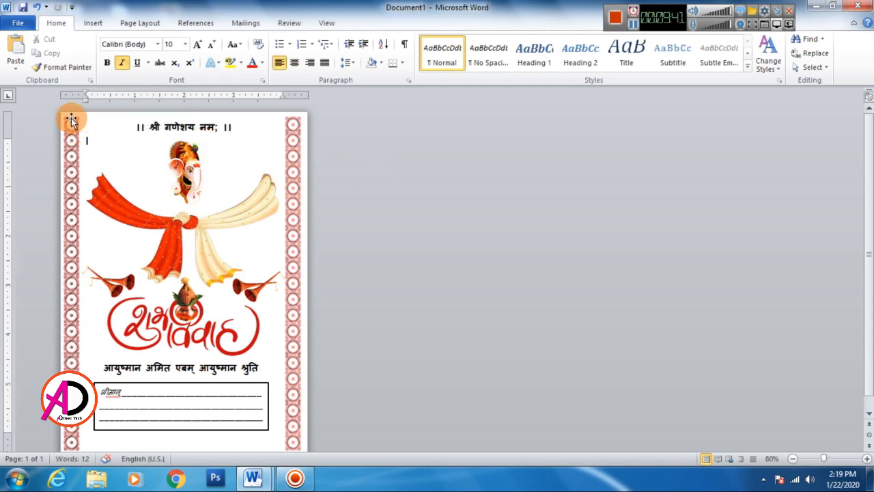
Step: Draw a straight horizontal line about 4.34 inches long across the card's upper edge, joining the two border strips
left_click(92, 22)
left_click(188, 67)
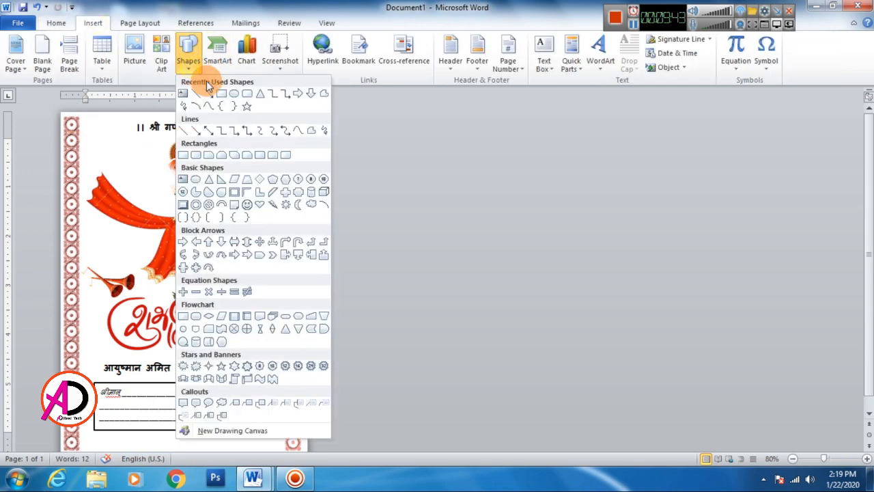
left_click(197, 94)
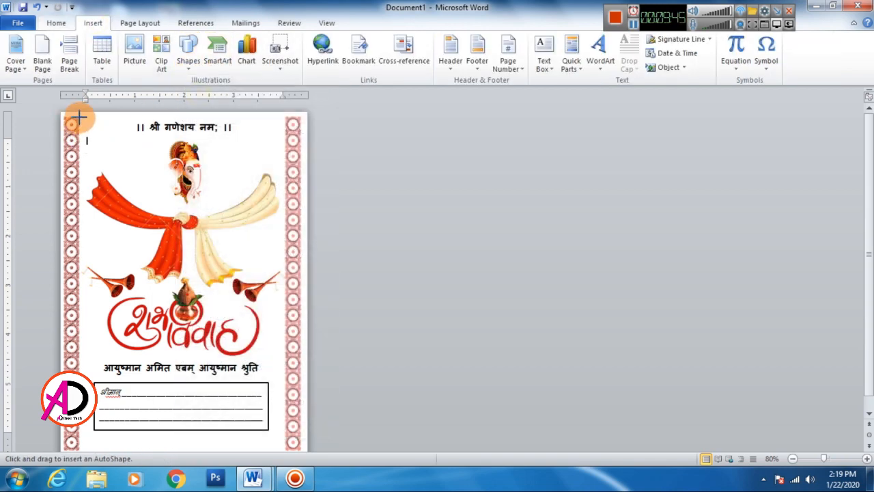
left_click_drag(78, 116, 291, 118)
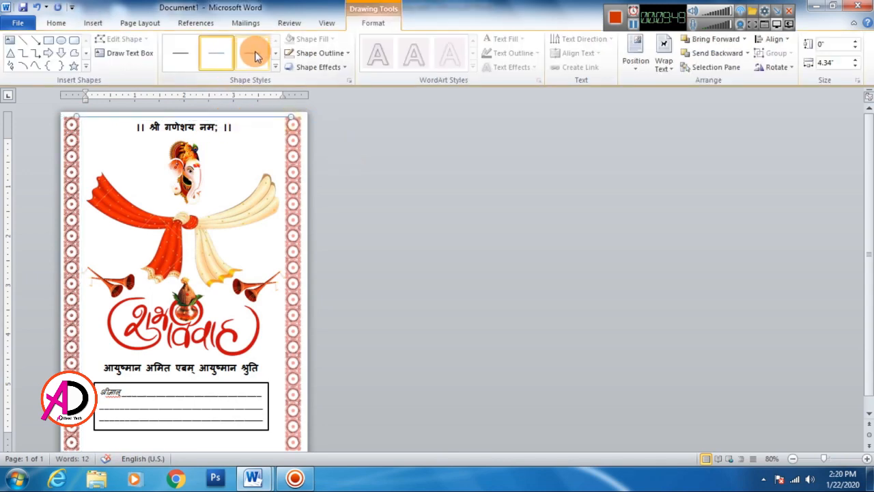
Step: Apply the red line style to the upper-edge line and set its weight to 2¼ pt
left_click(326, 54)
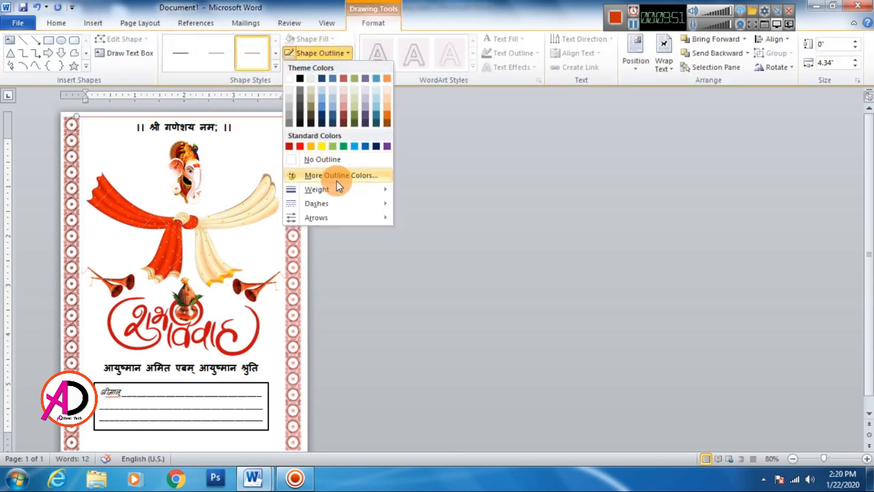
mouse_move(367, 198)
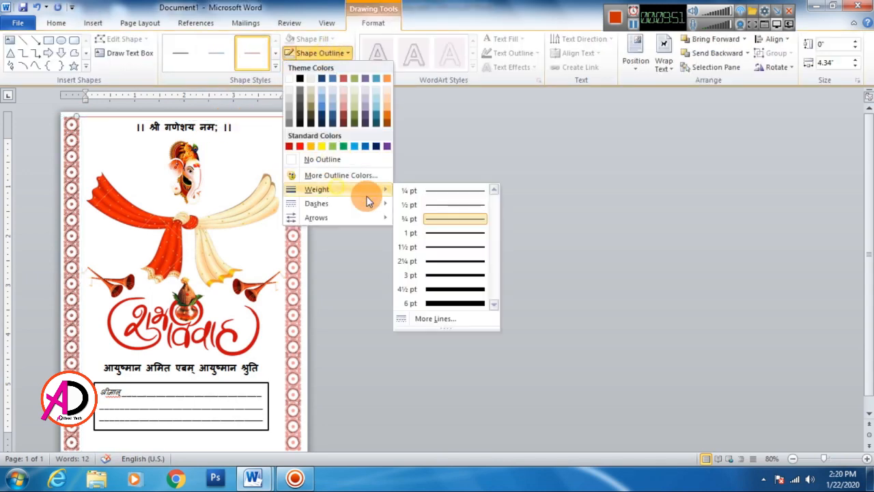
left_click(460, 261)
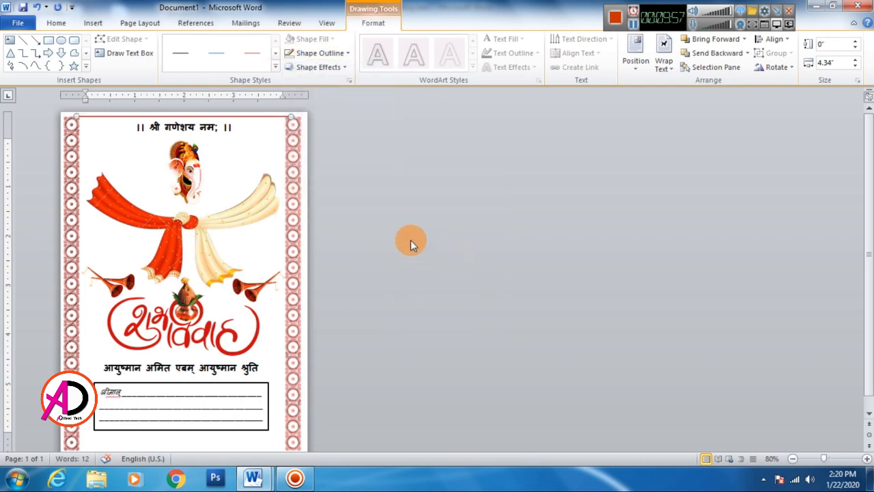
left_click(455, 236)
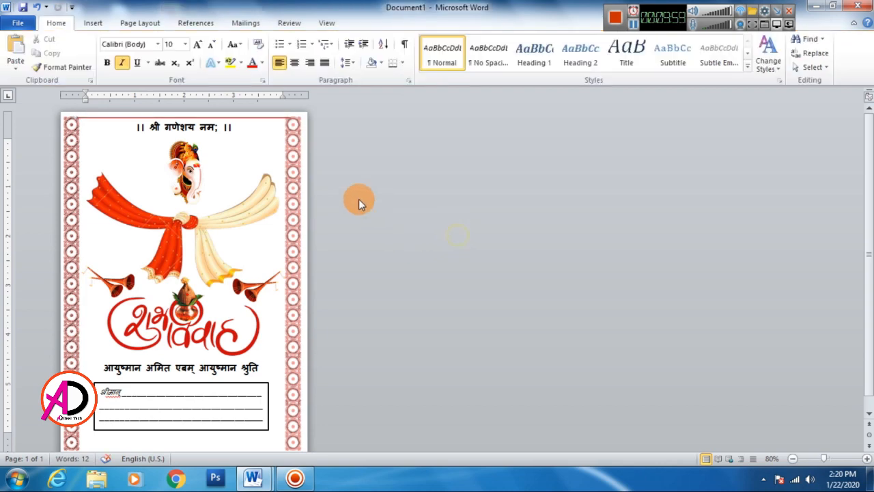
Step: Duplicate the red line and place the copy along the card's lower edge between the border strips
scroll(337, 200, "down", 5, "ctrl")
scroll(339, 207, "up", 2, "ctrl")
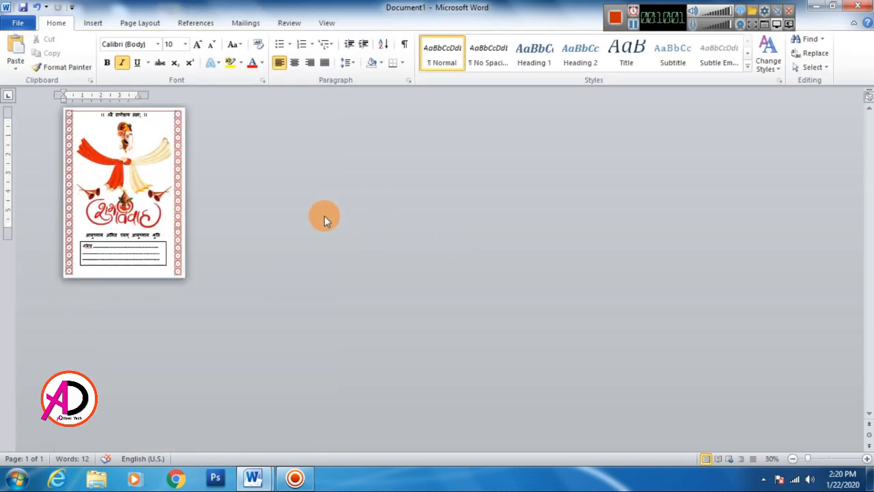
scroll(329, 227, "up", 3, "ctrl")
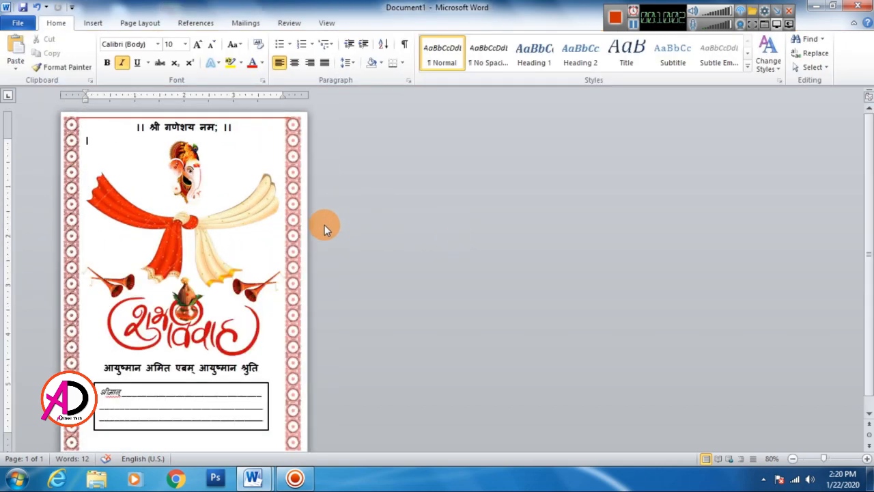
left_click(250, 119)
left_click_drag(277, 142, 254, 435)
left_click(430, 373)
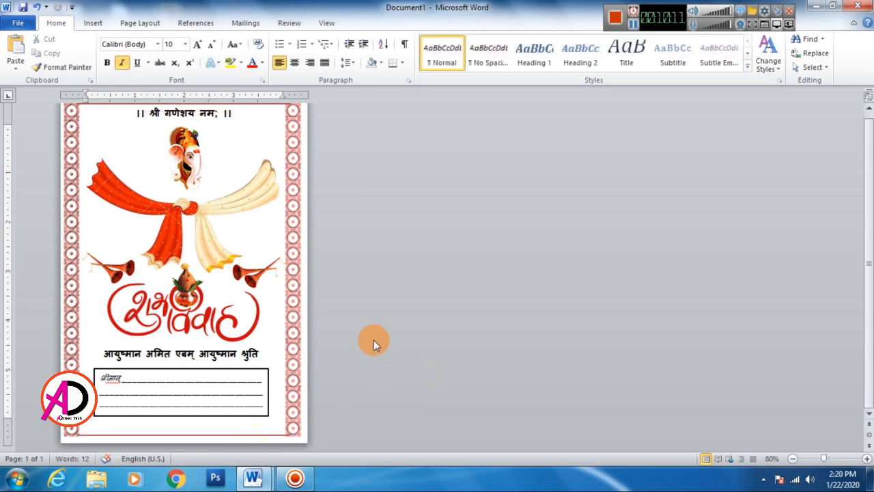
scroll(375, 373, "up", 6)
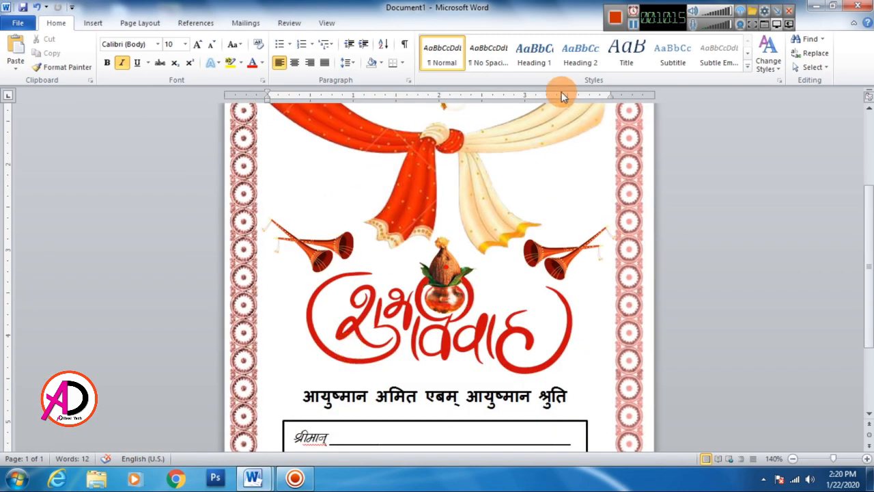
left_click(635, 29)
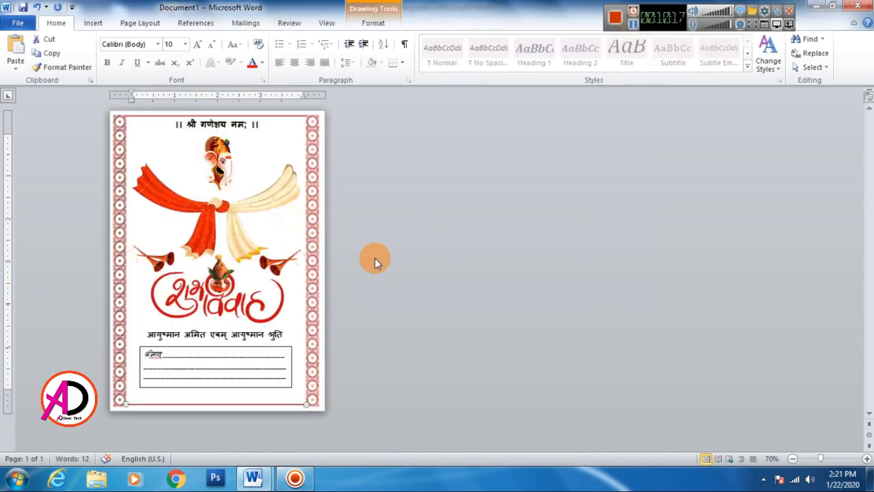
left_click(428, 244)
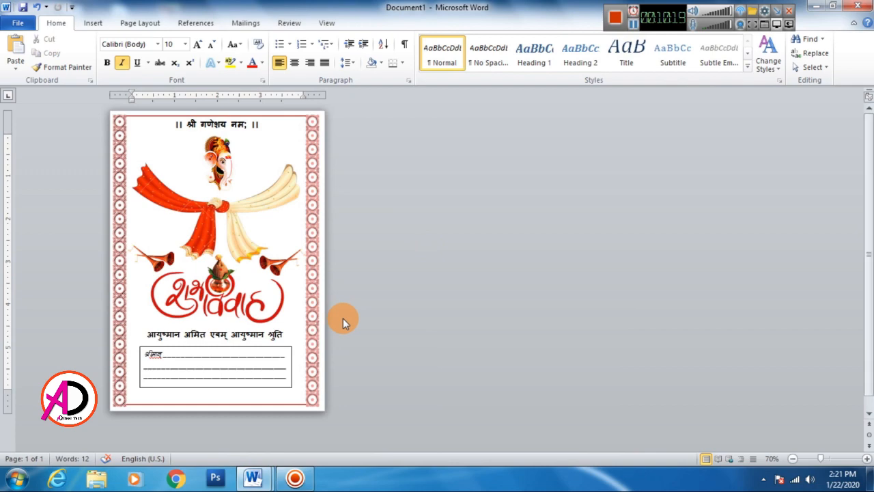
scroll(343, 319, "up", 3)
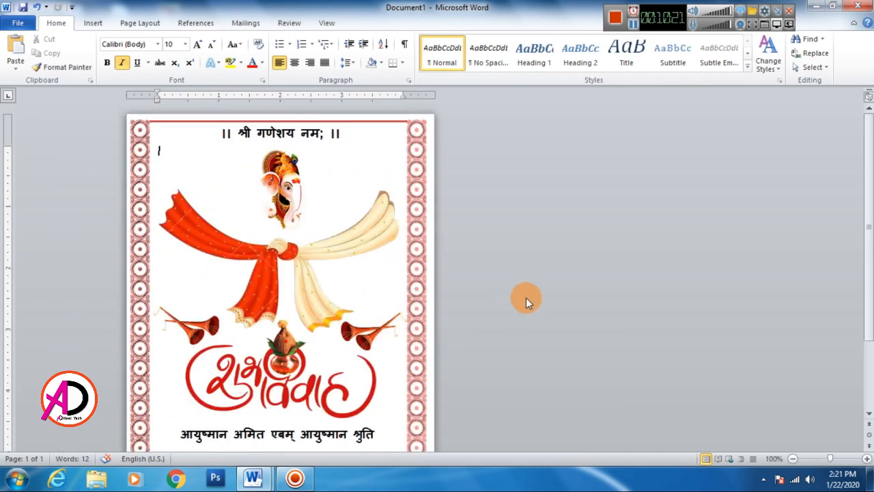
scroll(326, 270, "down", 5)
scroll(336, 244, "up", 1)
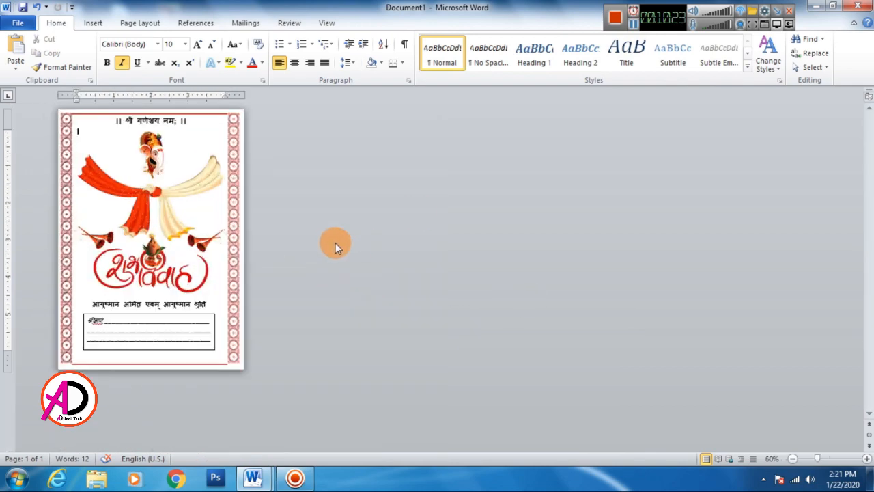
Step: Make all the text in the guest-name box bold, including "श्रीमान्" and the blank lines
scroll(278, 262, "up", 3)
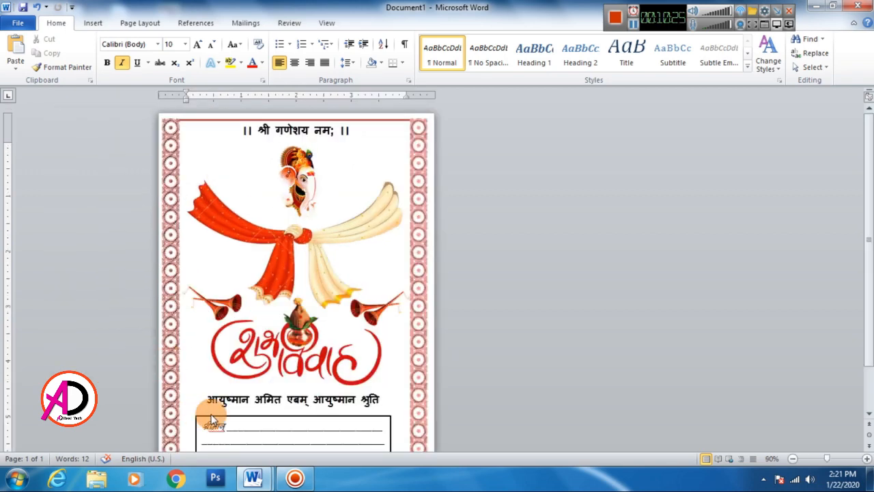
scroll(211, 414, "down", 2)
left_click(209, 369)
left_click(330, 409)
key("ctrl+a")
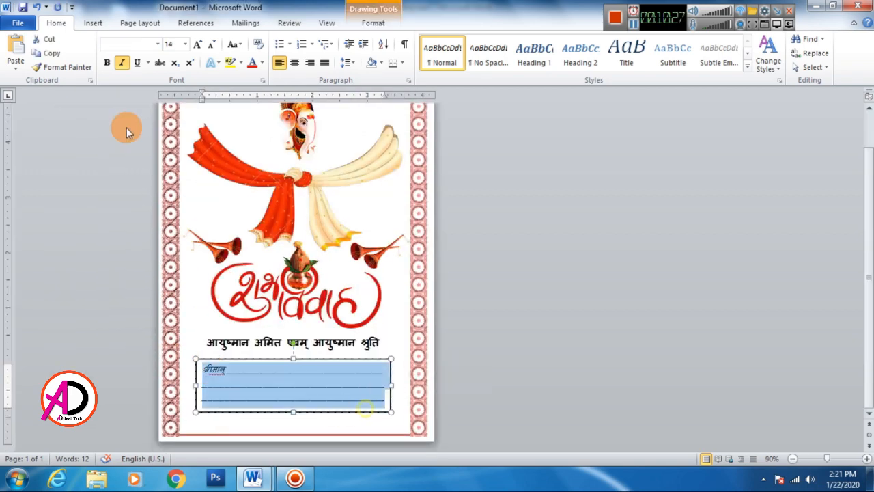
left_click(108, 63)
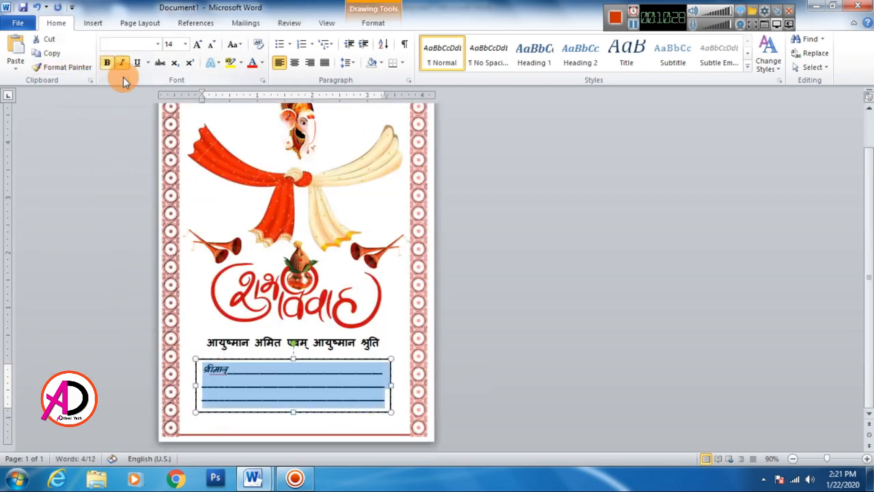
left_click(493, 368)
Step: Draw a rectangle about 7.04 inches high and 5.02 inches wide covering the whole card
scroll(381, 370, "down", 1)
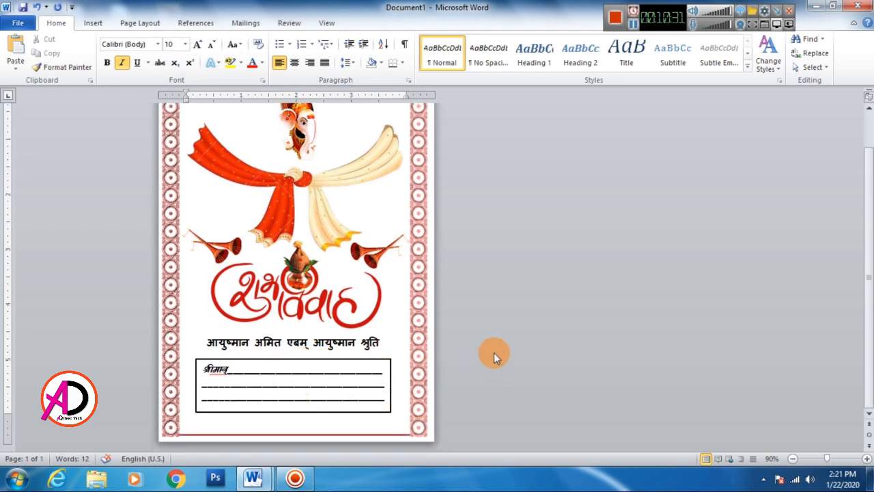
scroll(498, 343, "up", 2)
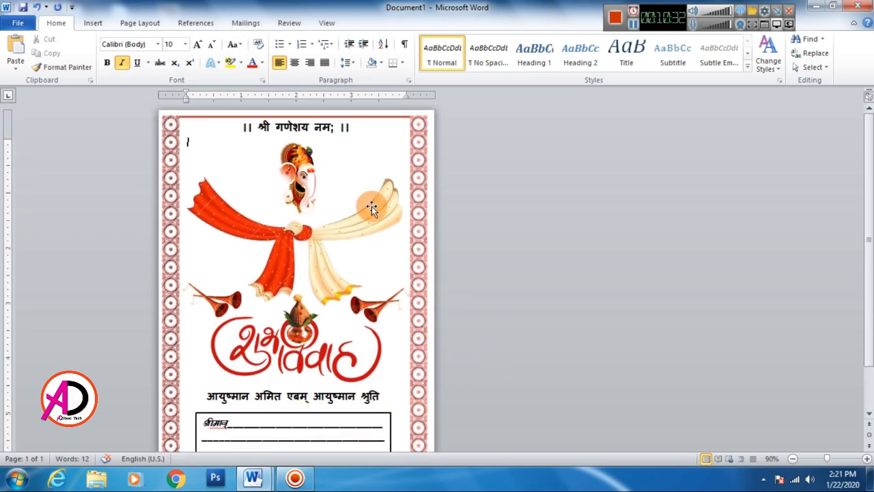
left_click(92, 22)
left_click(187, 61)
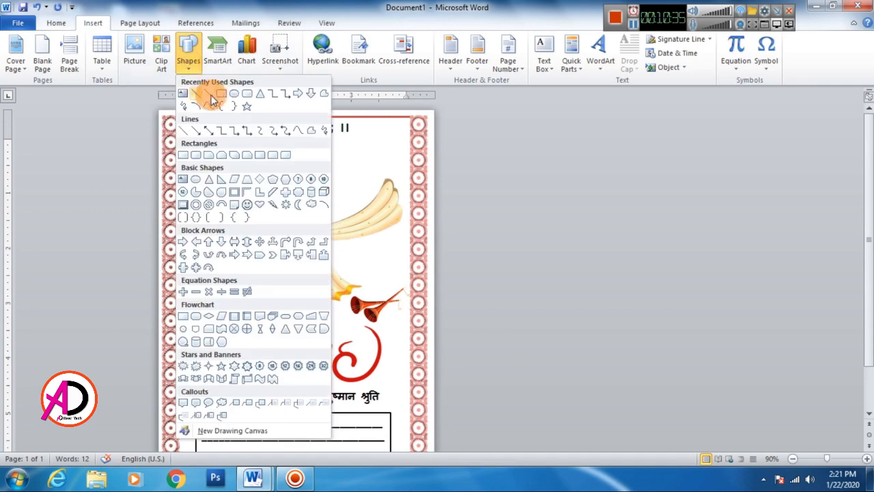
left_click(219, 92)
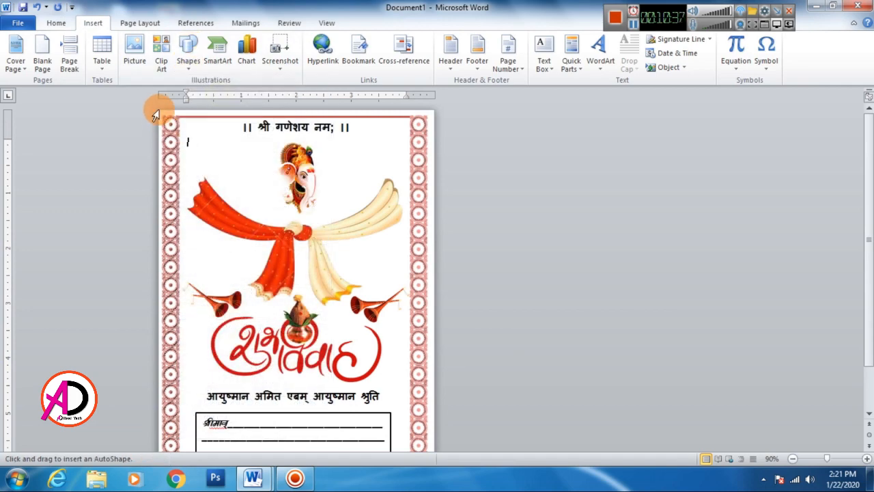
mouse_move(158, 109)
left_mouse_down()
mouse_move(396, 168)
mouse_move(433, 462)
mouse_move(439, 442)
left_mouse_up()
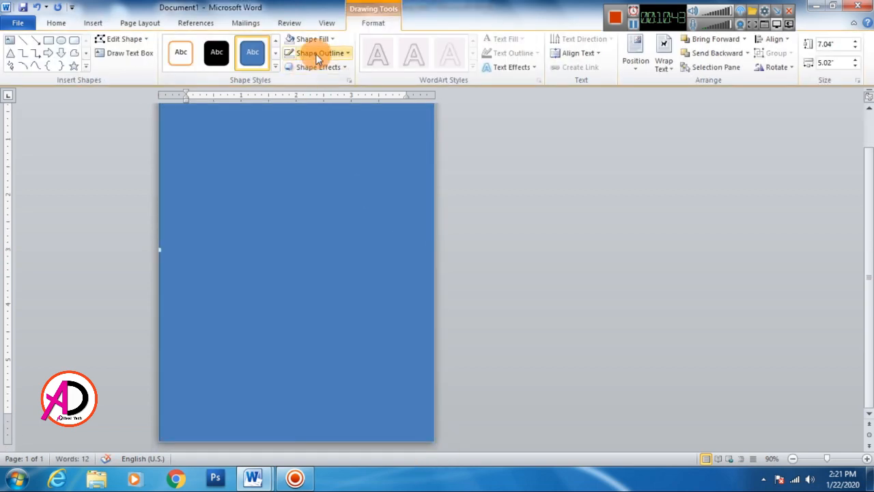
Step: Remove the rectangle's outline and fill it with the standard orange color
left_click(315, 53)
left_click(325, 159)
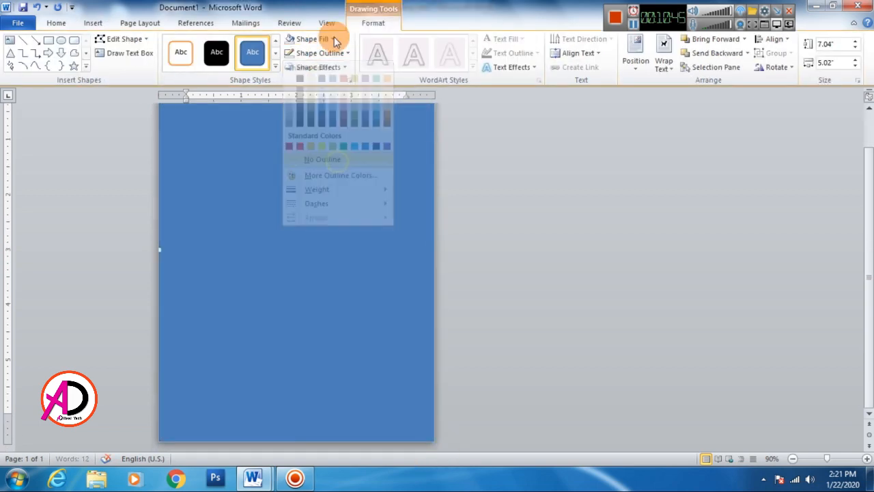
left_click(331, 39)
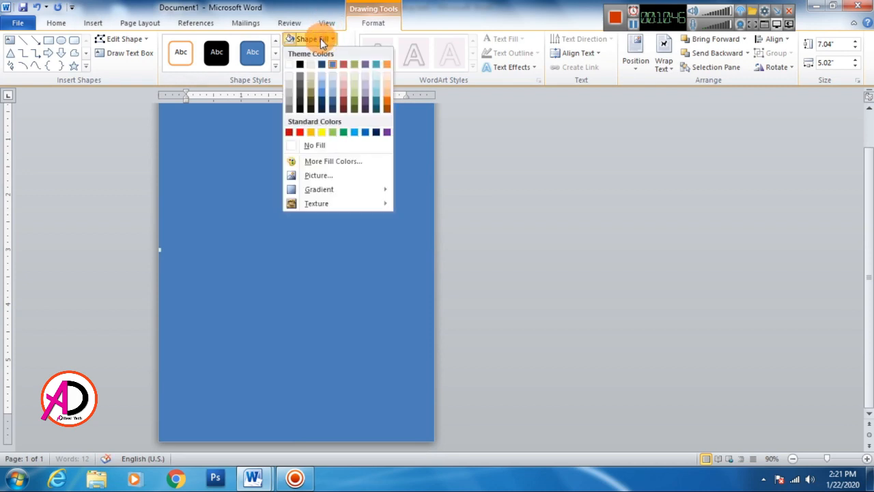
left_click(311, 132)
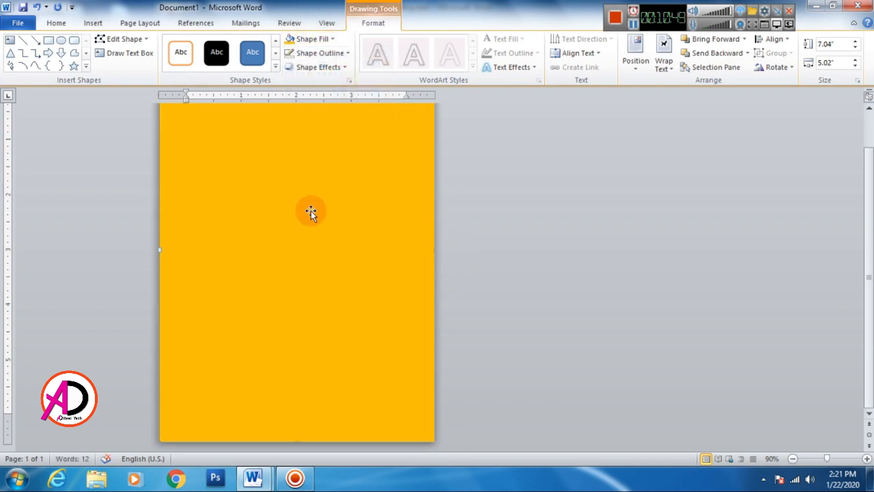
Step: Stretch the orange rectangle slightly past the card's left edge to a width of about 5.1 inches
left_click_drag(158, 253, 154, 249)
scroll(272, 271, "down", 3, "ctrl")
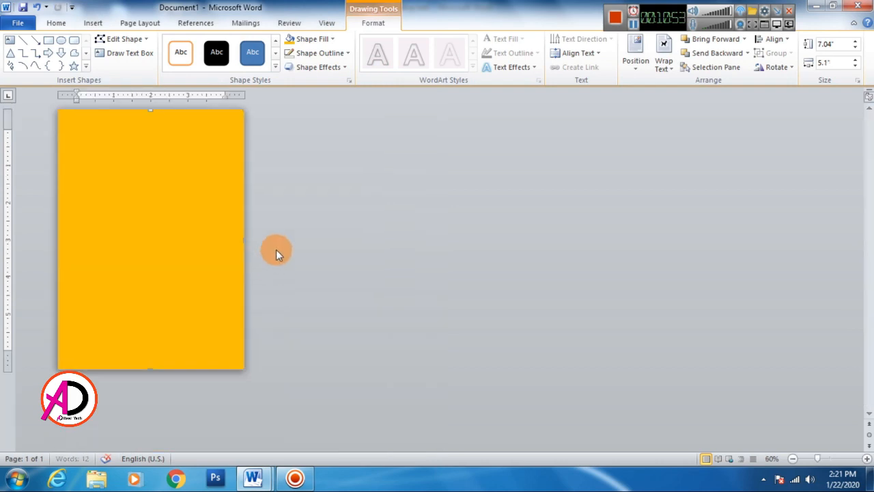
scroll(289, 213, "up", 1, "ctrl")
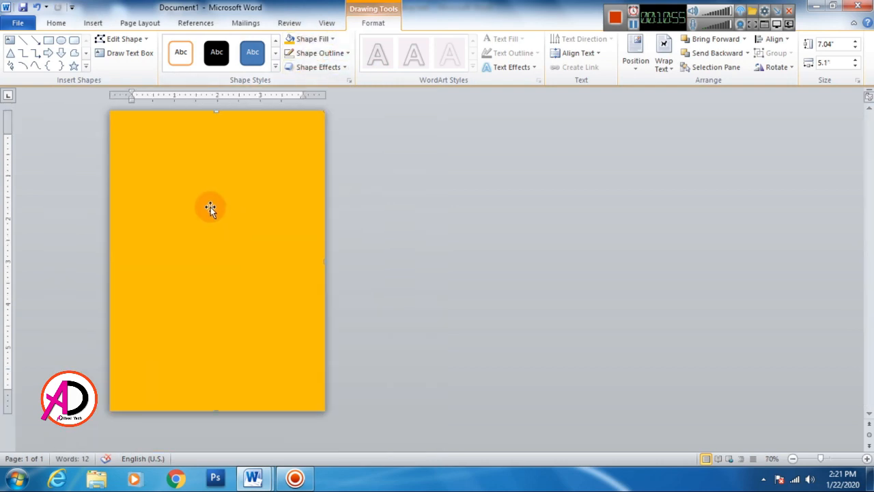
Step: Apply the light From Center gradient to the rectangle's orange fill
left_click(312, 41)
mouse_move(338, 191)
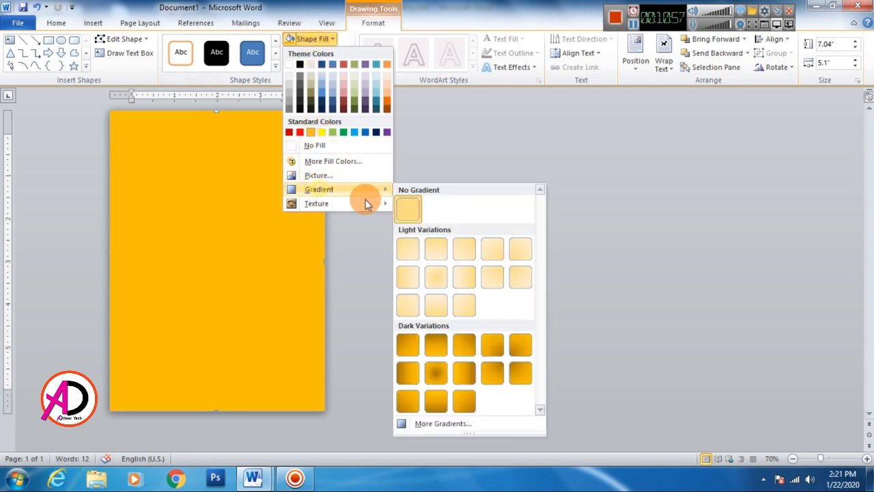
left_click(439, 283)
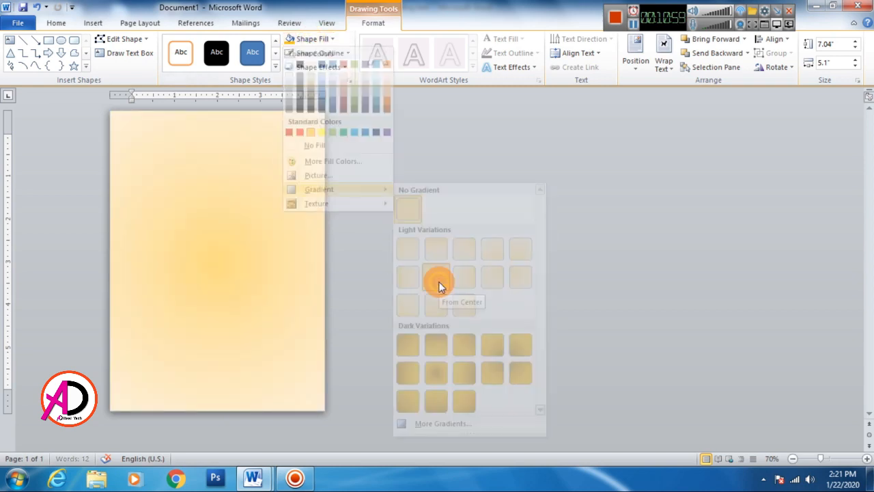
left_click(315, 39)
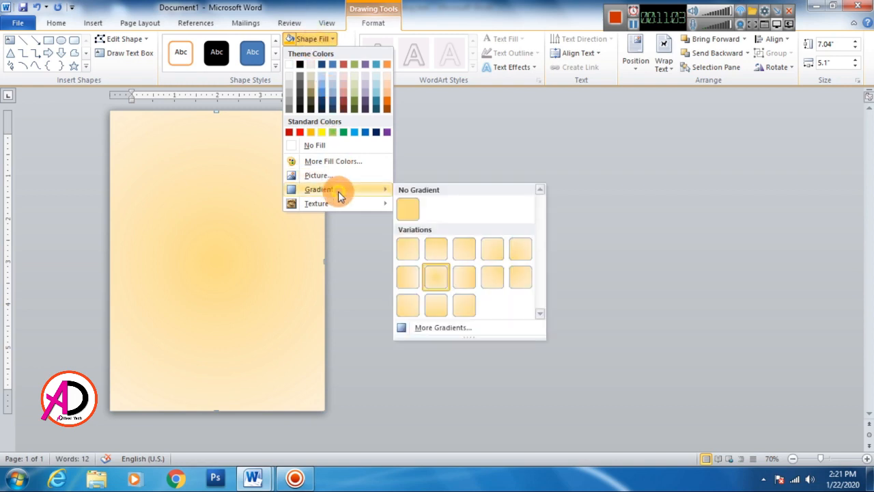
left_click(353, 296)
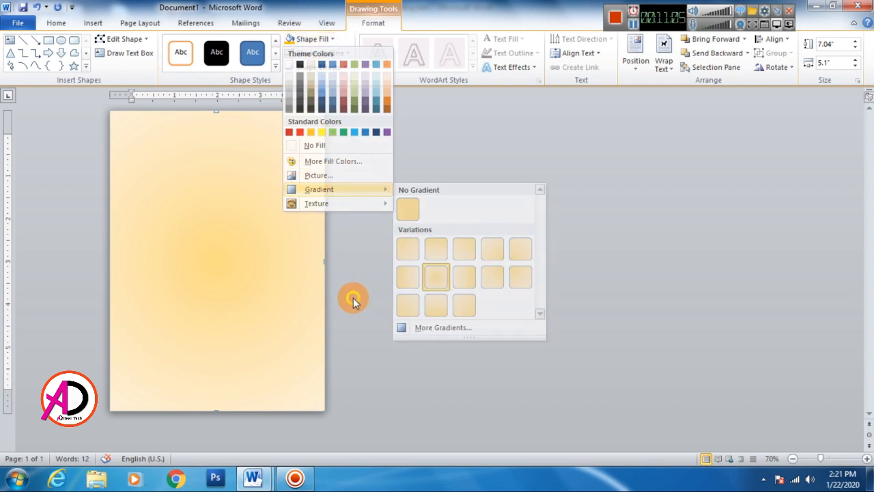
Step: Change the background rectangle's fill to the dark From Center gradient
left_click(314, 39)
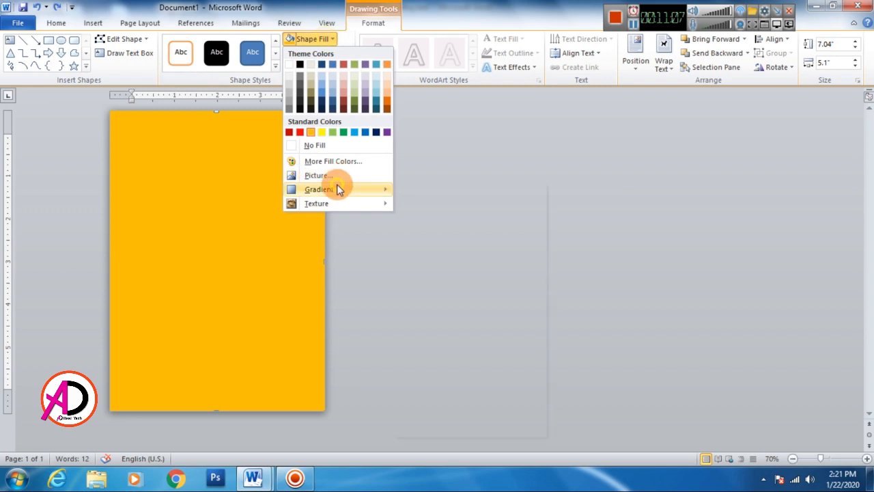
mouse_move(336, 184)
left_click(443, 373)
Step: In the rectangle's detailed gradient settings, set the first gradient stop to white and the middle stop to standard orange
left_click(312, 39)
mouse_move(332, 189)
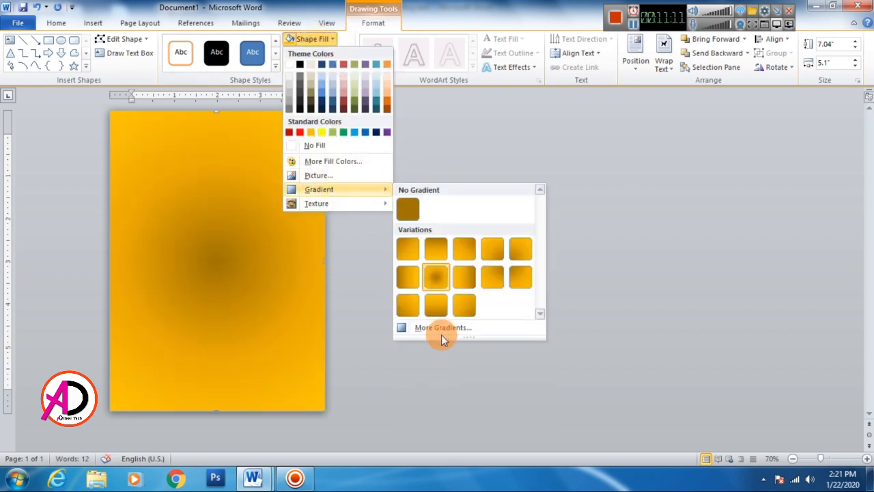
left_click(442, 333)
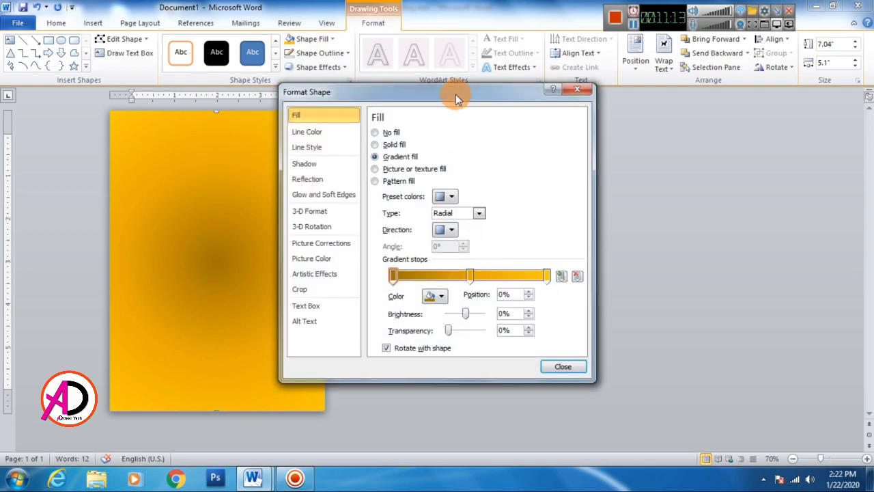
left_click_drag(451, 87, 616, 87)
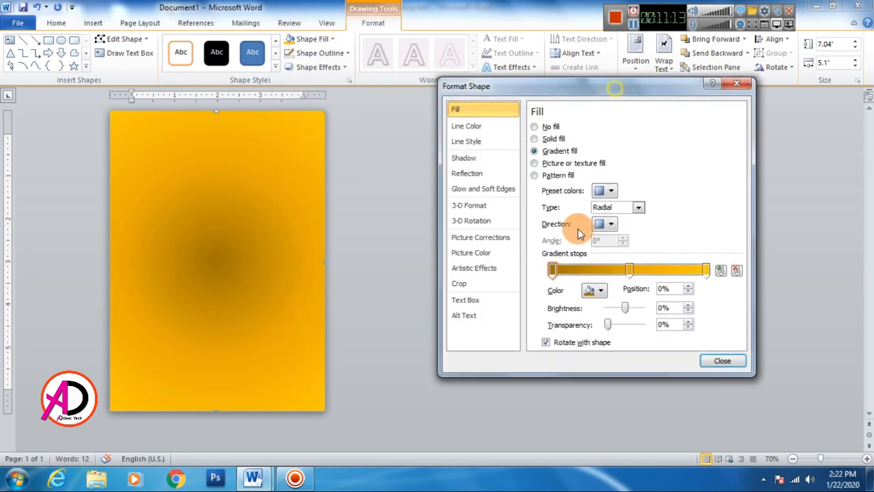
left_click(593, 290)
left_click(588, 310)
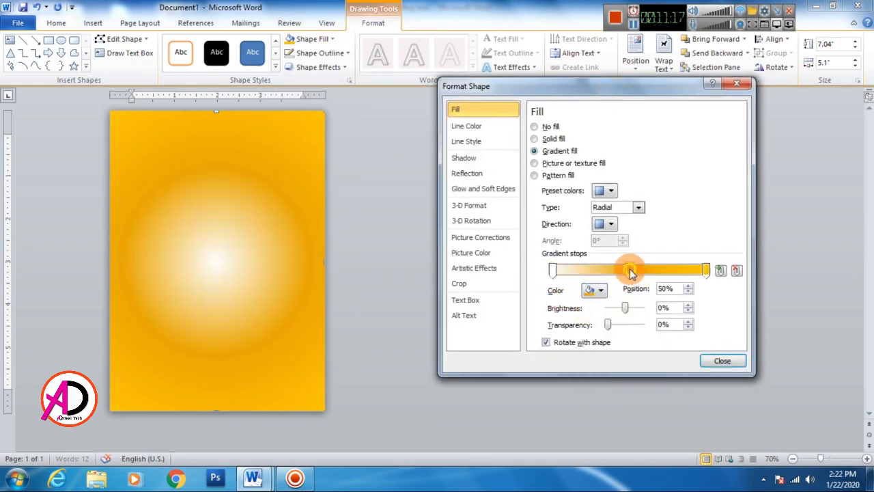
left_click(600, 290)
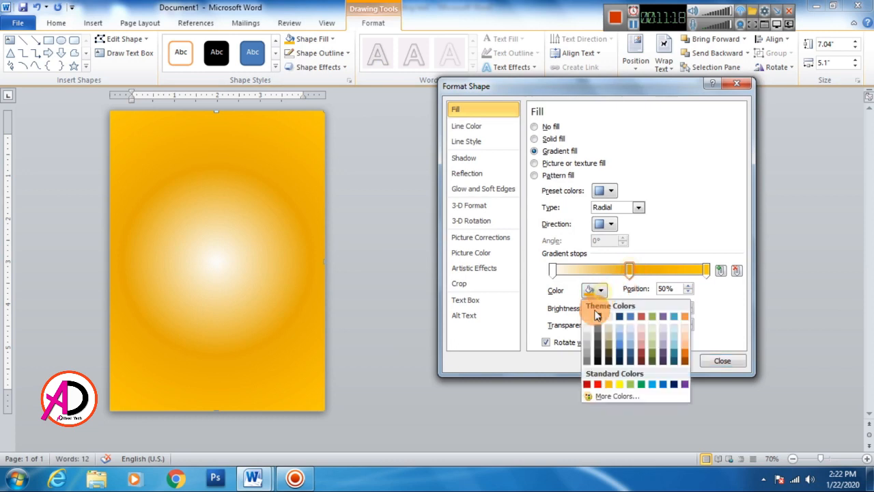
left_click(610, 385)
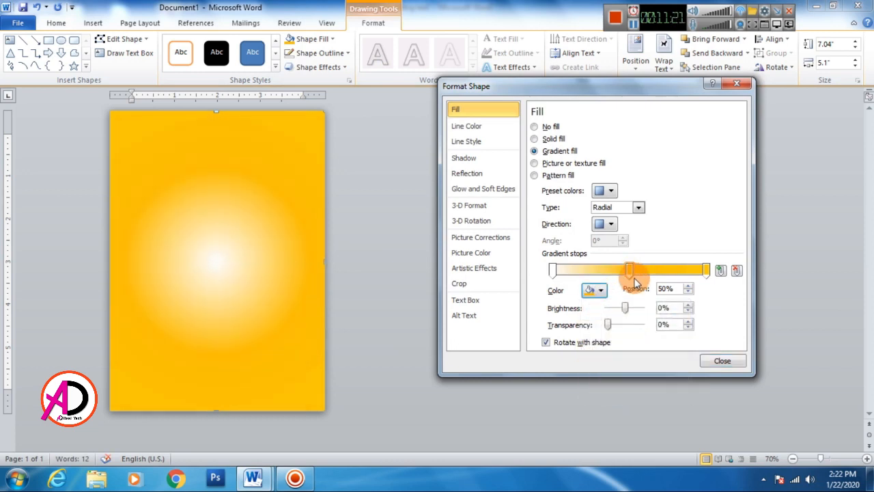
Step: Move the middle gradient stop to the 79% position, raise its brightness to 7% and close the shape formatting
left_click(554, 270)
mouse_move(554, 270)
left_mouse_down()
mouse_move(579, 273)
mouse_move(562, 277)
left_mouse_up()
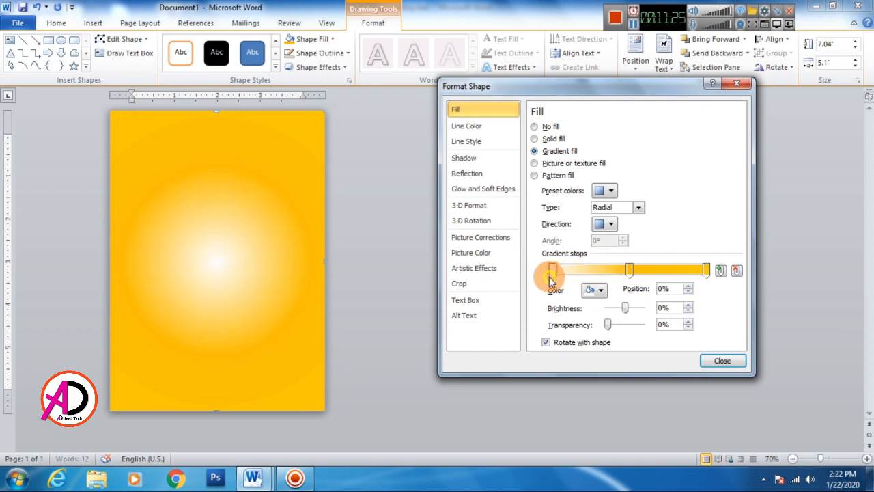
left_click_drag(629, 272, 657, 277)
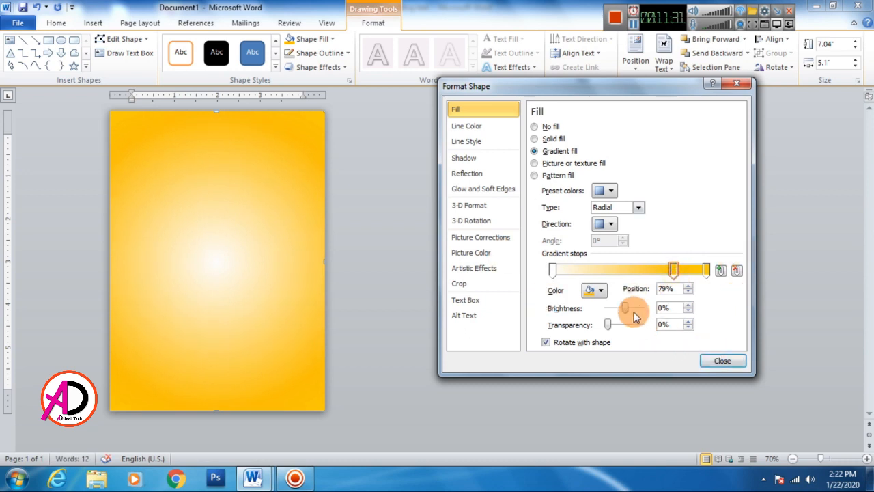
left_click_drag(627, 311, 608, 327)
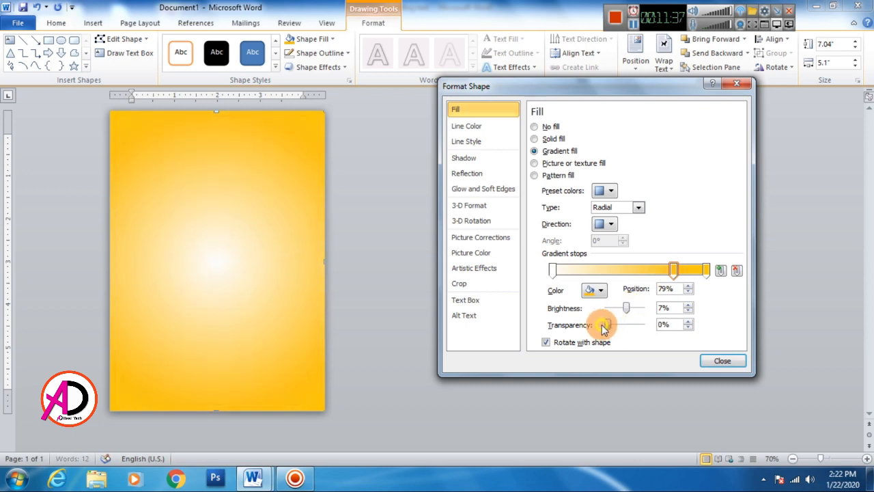
left_click(712, 368)
left_click(726, 364)
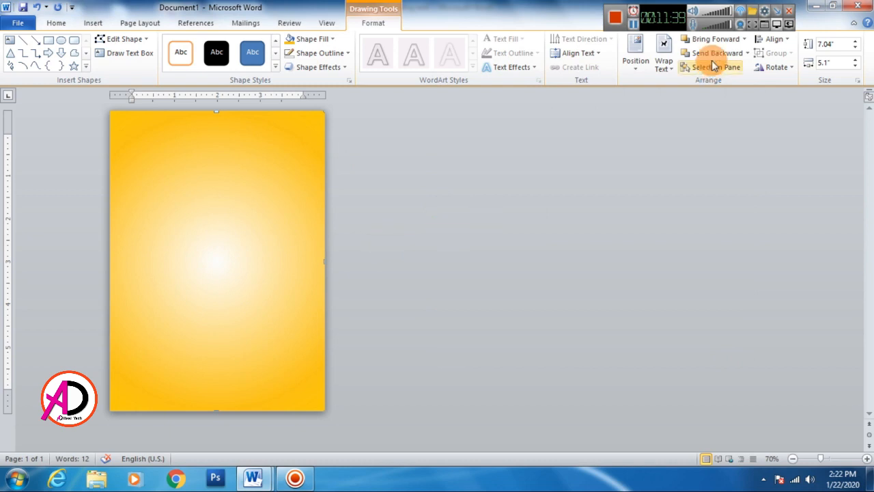
Step: Send the gradient rectangle behind the text so it serves as the card's background
left_click(746, 55)
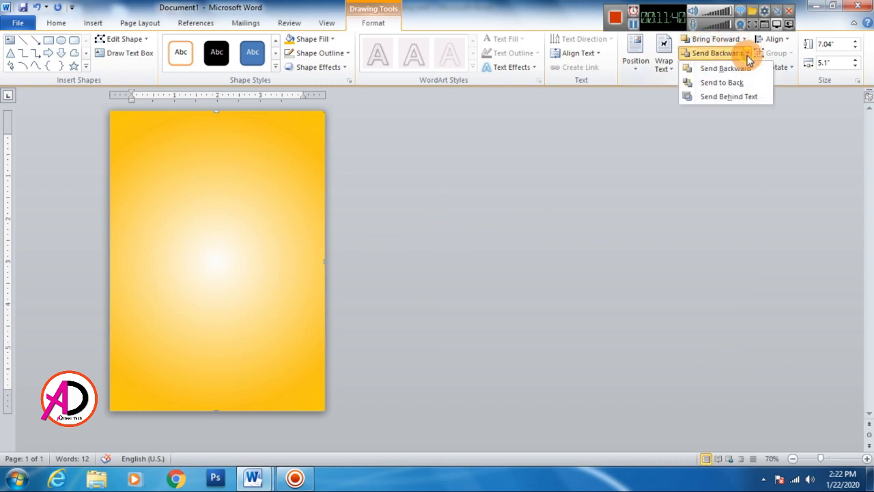
left_click(736, 97)
left_click(442, 251)
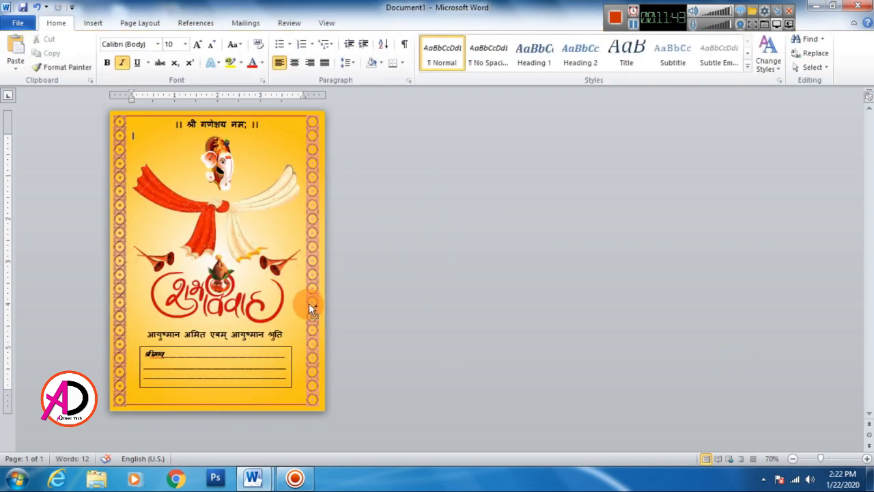
Step: Recolor the card's right border picture with Red, Accent color 2 Dark
scroll(319, 319, "down", 2)
scroll(319, 319, "up", 3)
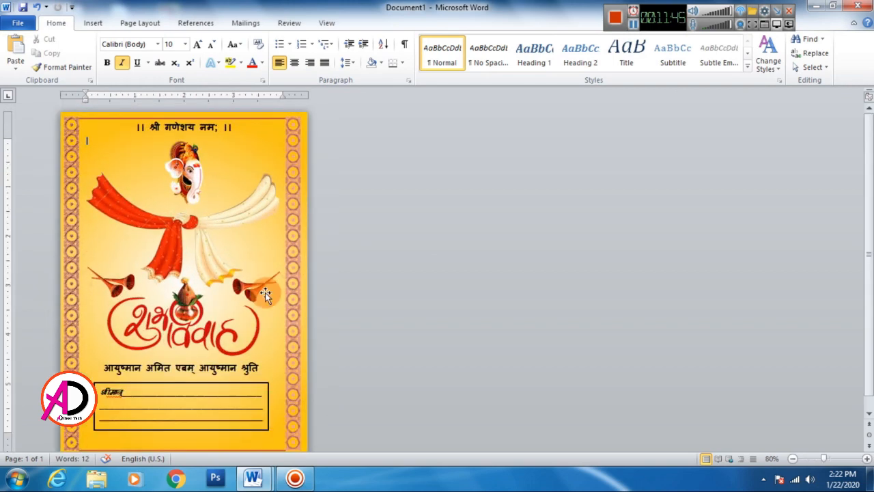
scroll(336, 253, "down", 1)
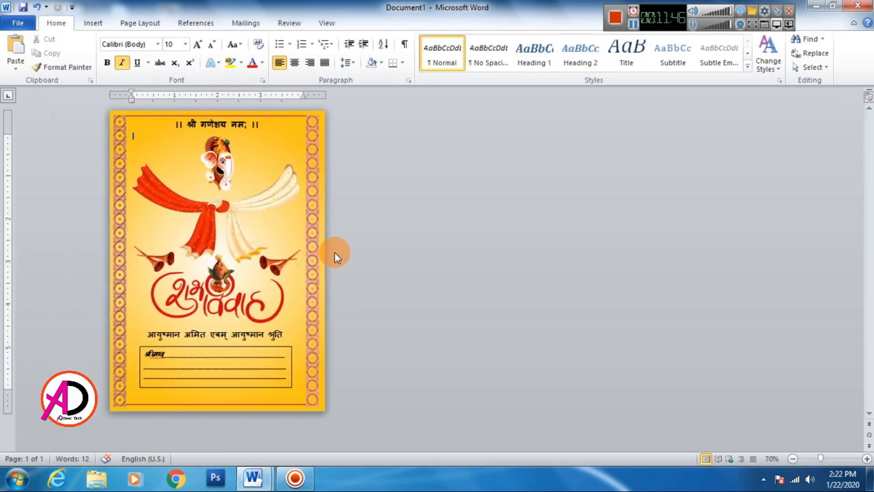
left_click(314, 219)
left_click(352, 22)
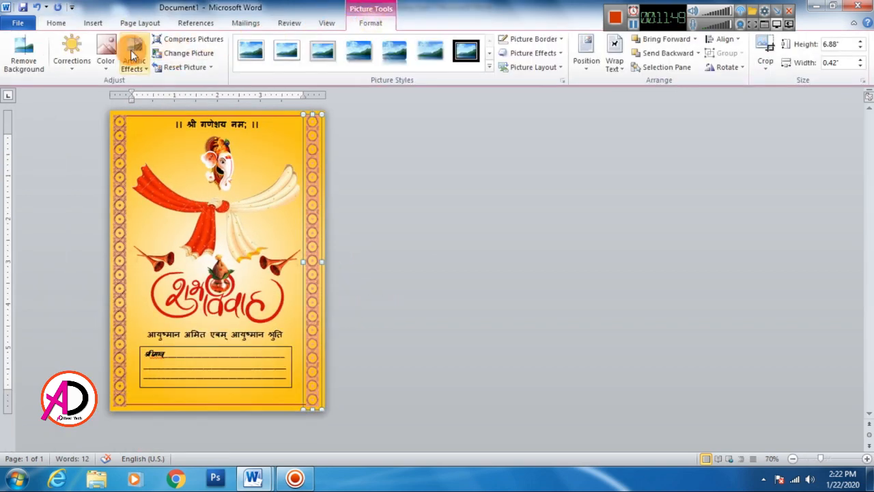
left_click(106, 54)
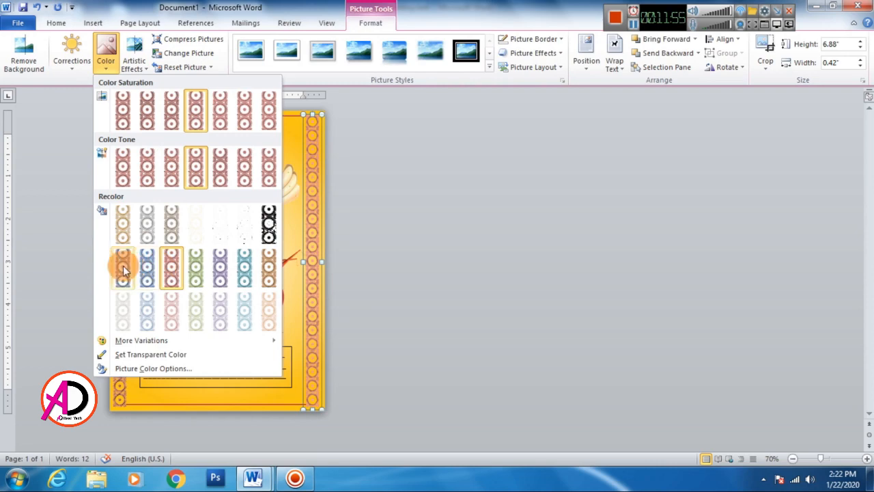
left_click(171, 275)
Step: Remove the artistic effect from the right and left border pictures
left_click(129, 59)
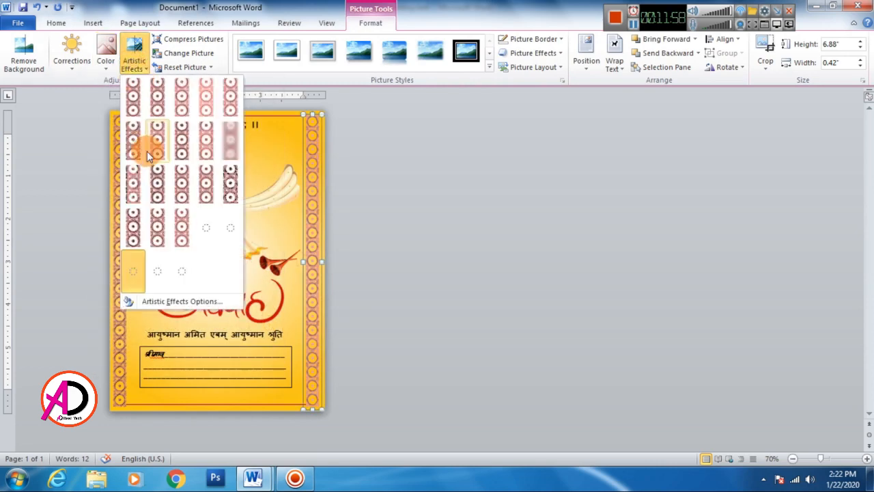
left_click(132, 100)
left_click(119, 241)
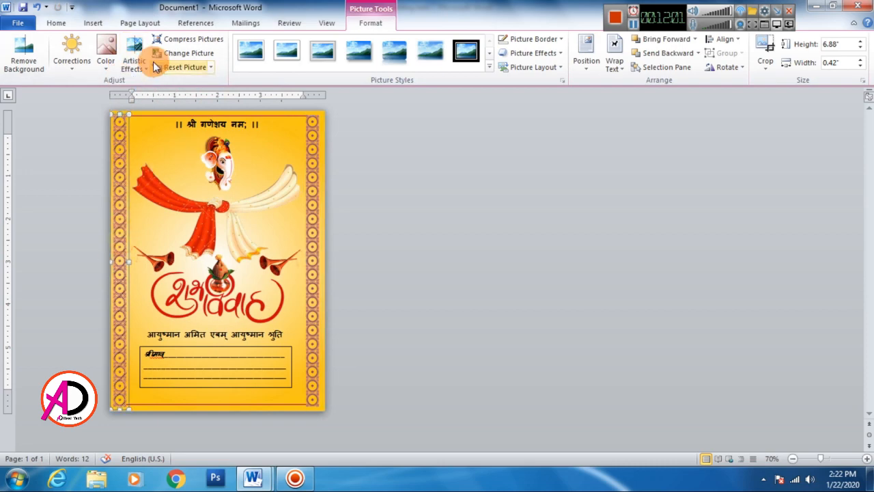
left_click(135, 61)
left_click(132, 98)
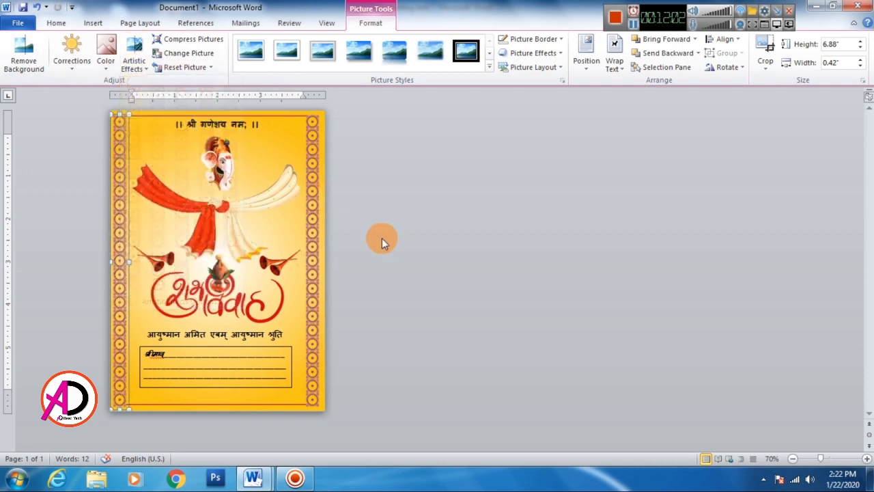
left_click(426, 250)
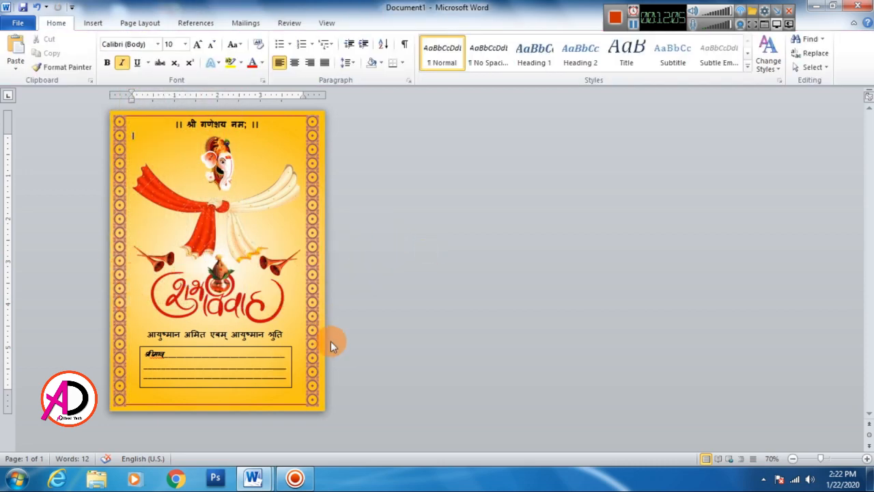
Step: Add a white glow to the शुभ विवाह picture
left_click(217, 291)
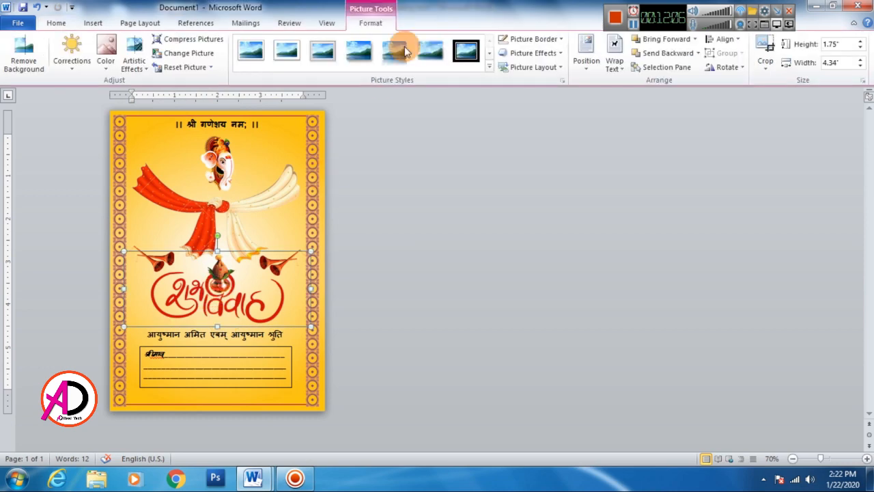
left_click(530, 52)
mouse_move(535, 189)
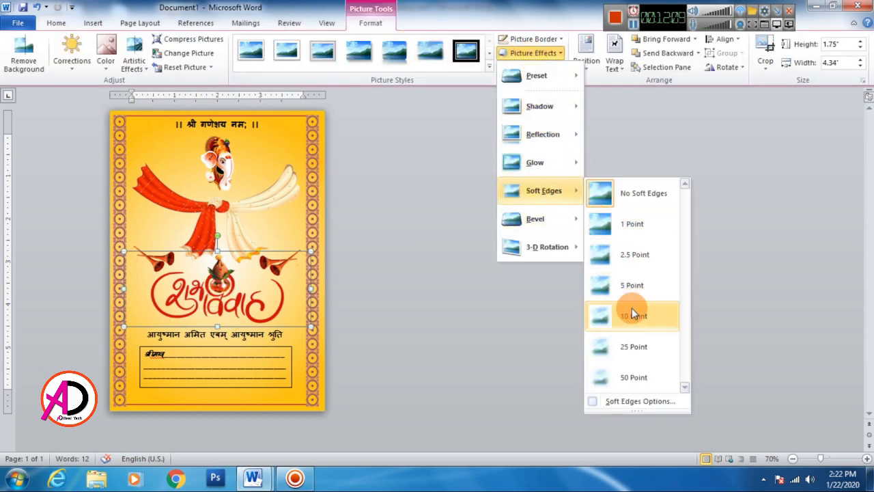
mouse_move(551, 162)
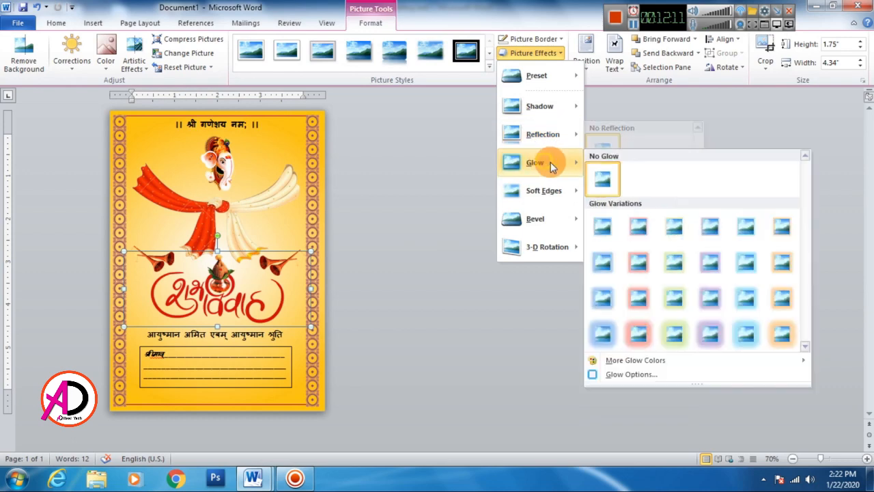
mouse_move(622, 366)
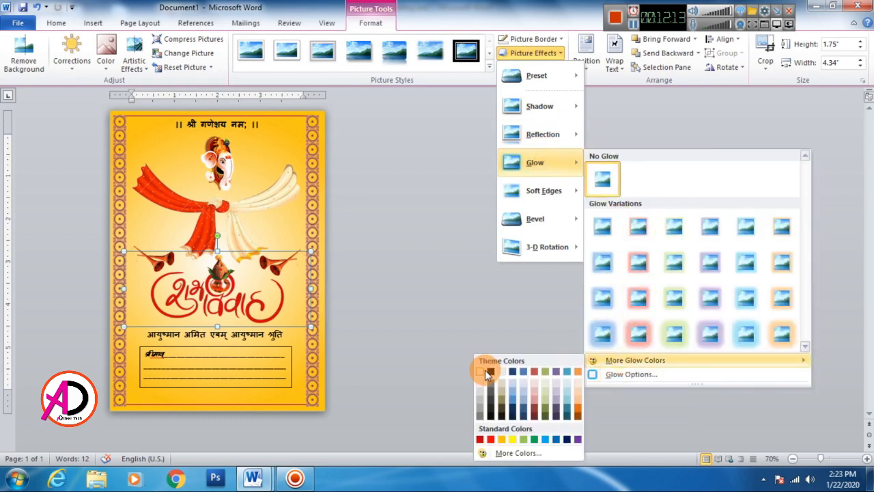
left_click(467, 369)
left_click(464, 311)
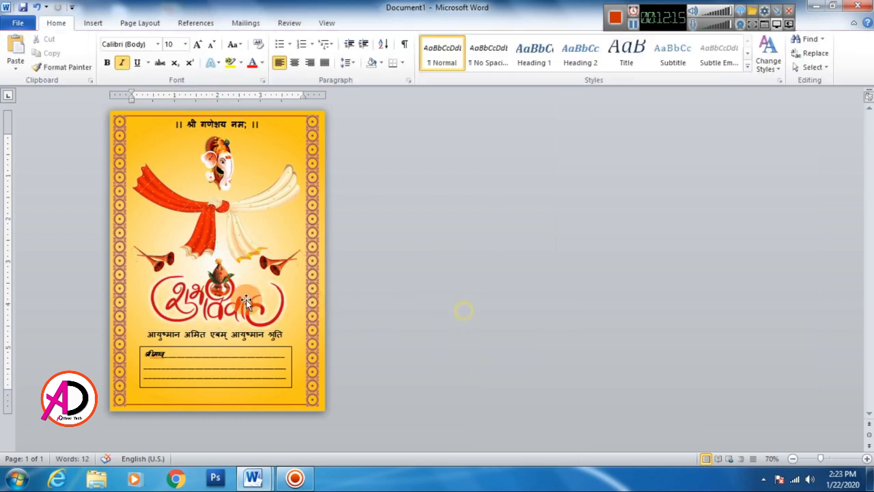
Step: Color the line with the couple's names in standard dark red
left_click(198, 333)
triple_click(201, 333)
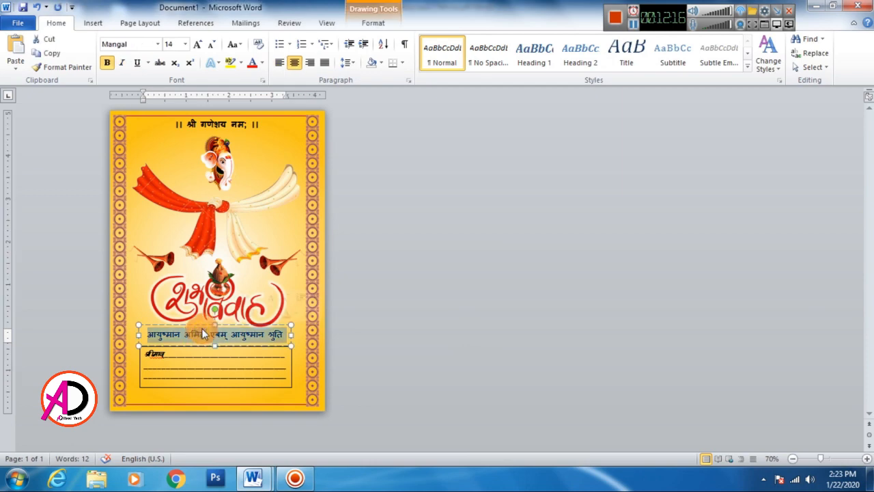
left_click(263, 63)
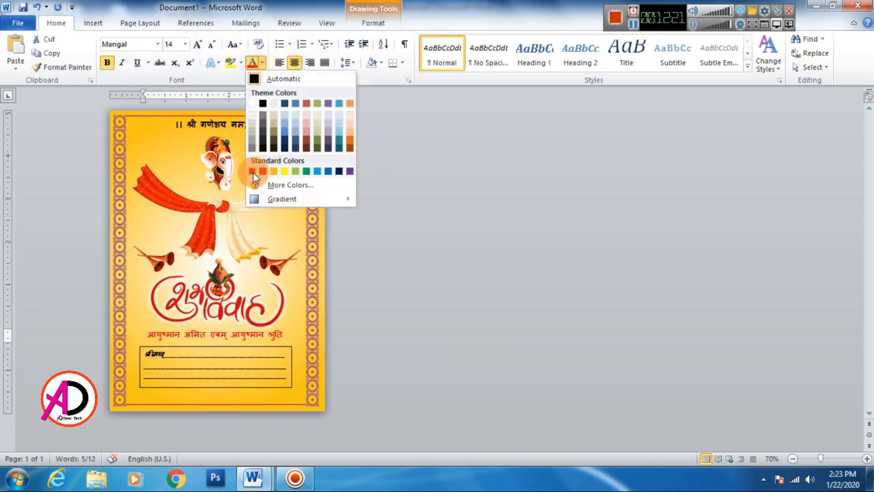
left_click(252, 172)
Step: Color all text and writing lines inside the guest-name box dark red
left_click(204, 353)
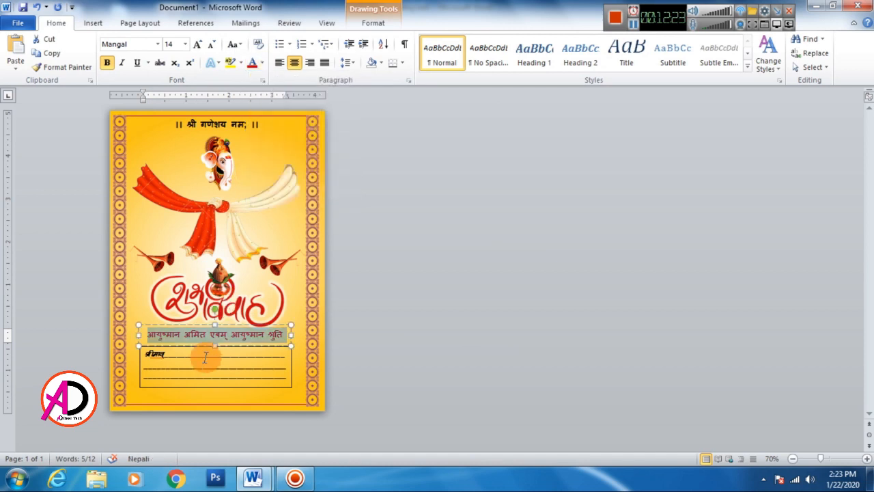
left_click(280, 377)
key("ctrl+a")
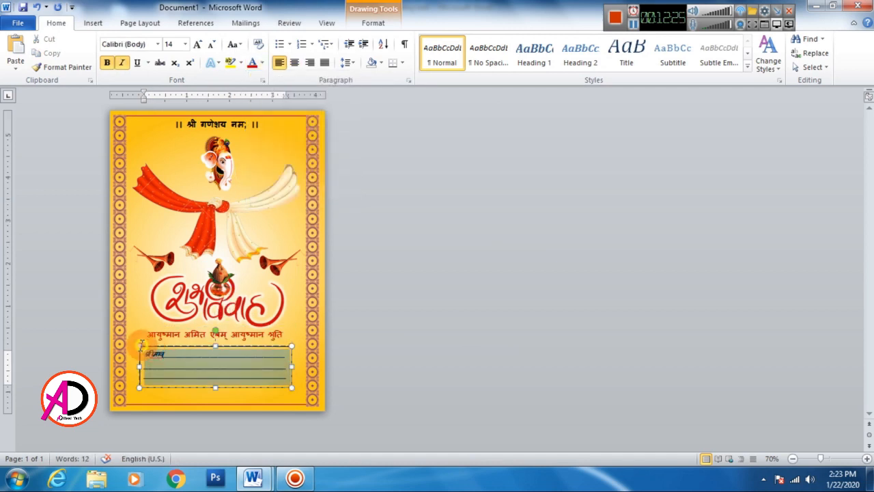
left_click(253, 63)
Step: Color the Hindi heading above the Ganesha picture dark red
left_click_drag(201, 125, 225, 132)
key("ctrl+a")
left_click(252, 64)
left_click(392, 202)
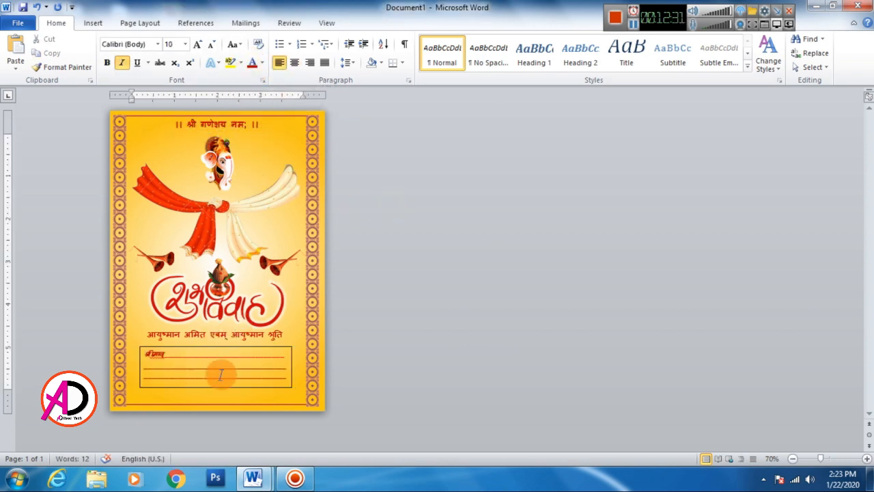
Step: Change the guest-name box's outline to standard dark red
left_click(276, 385)
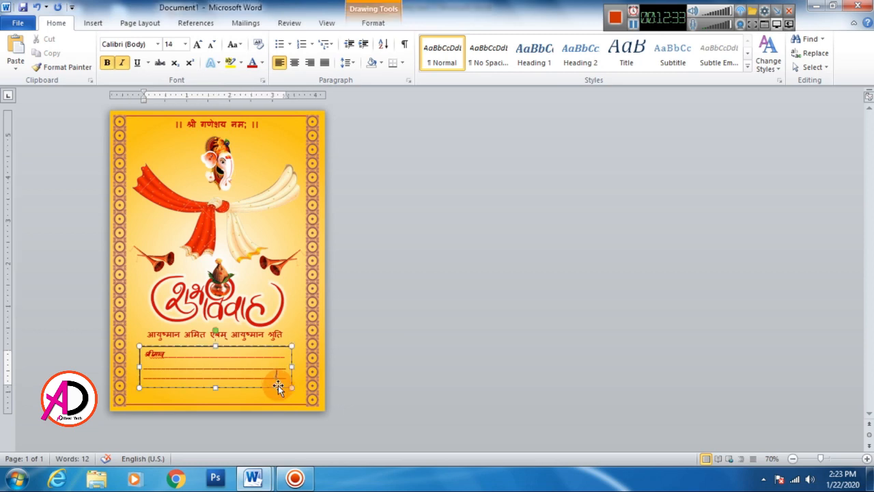
left_click(377, 22)
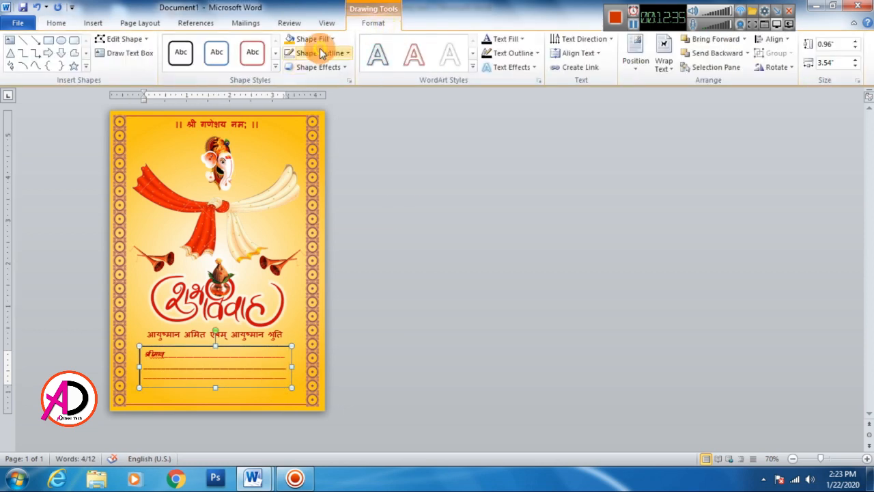
left_click(326, 53)
left_click(290, 148)
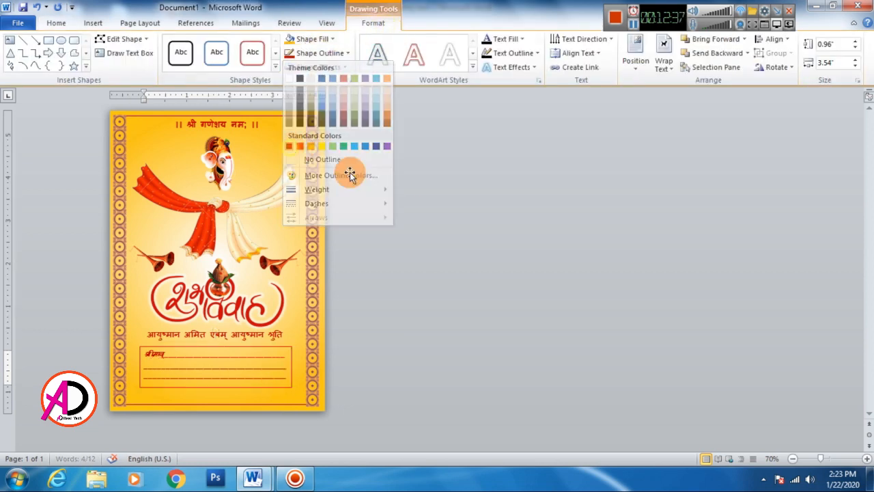
left_click(411, 170)
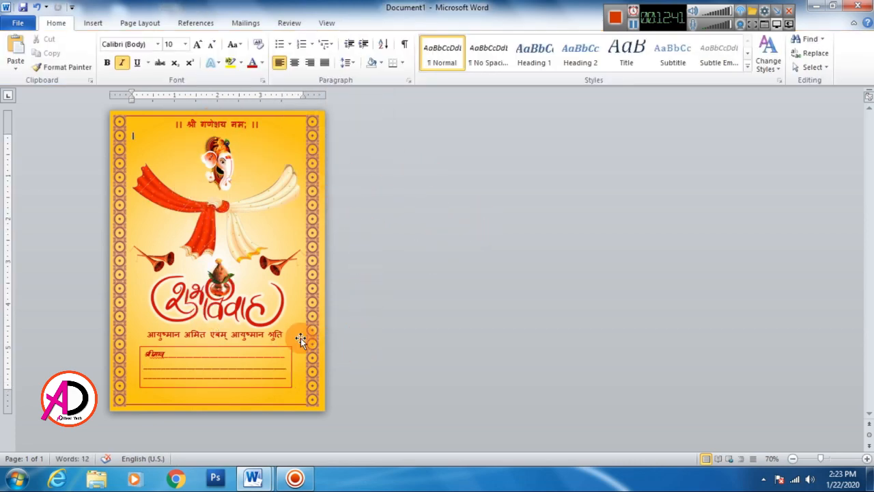
Step: Insert a page break to add a blank page before the finished card front
left_click(105, 21)
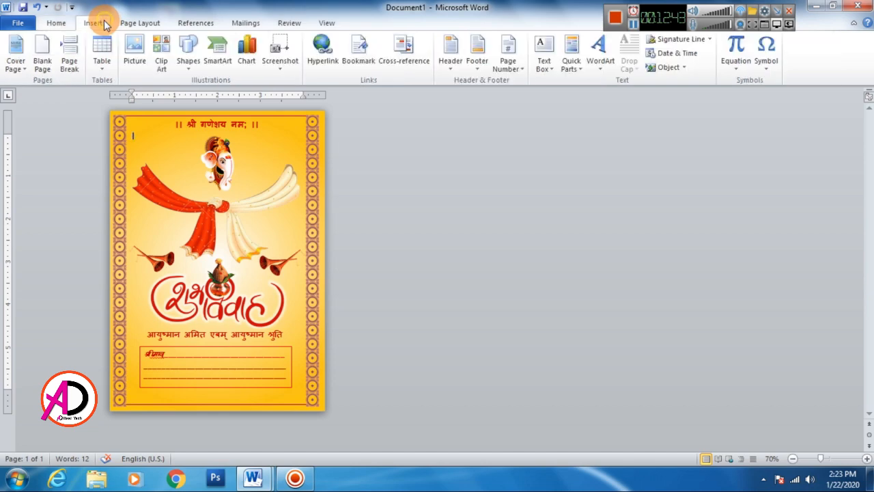
left_click(69, 56)
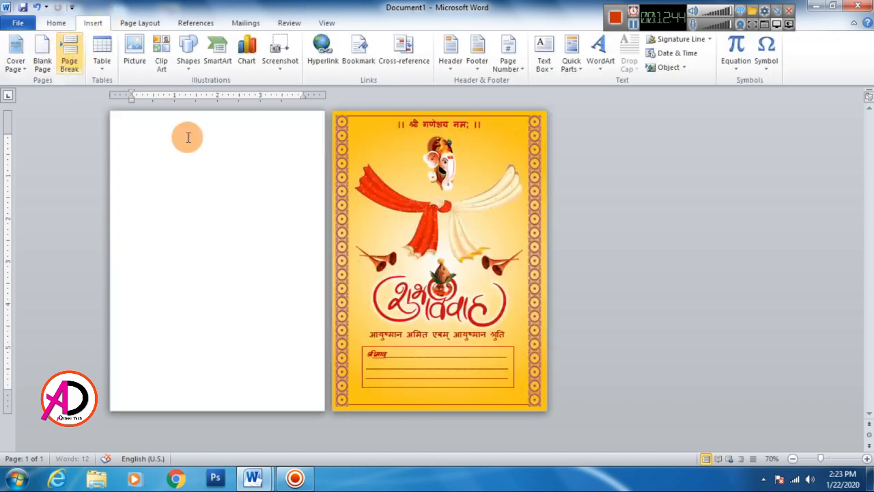
left_click(192, 199)
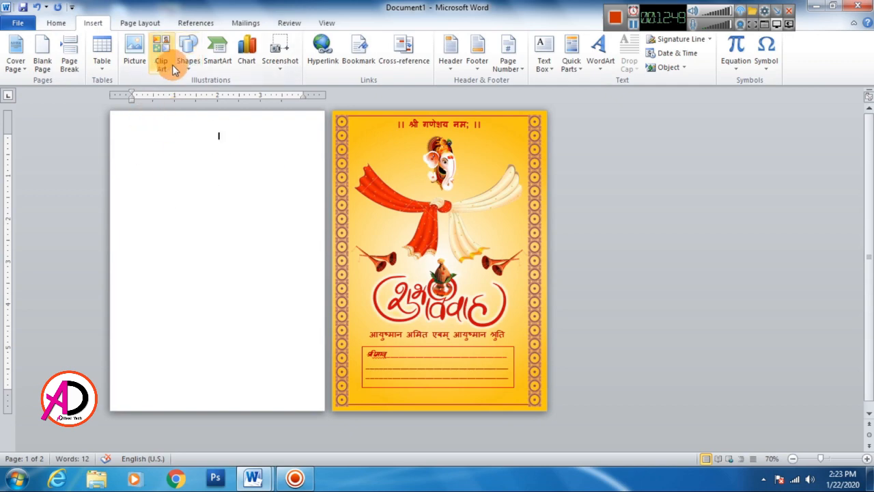
left_click(396, 168)
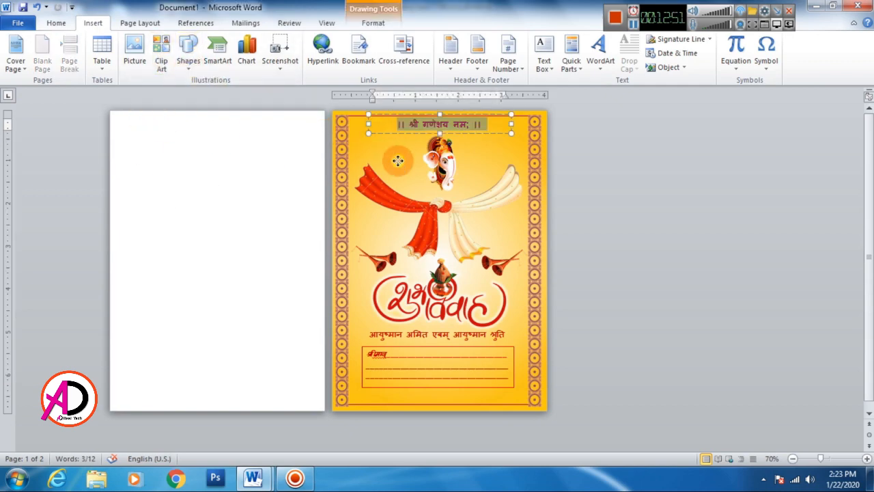
left_click(520, 386)
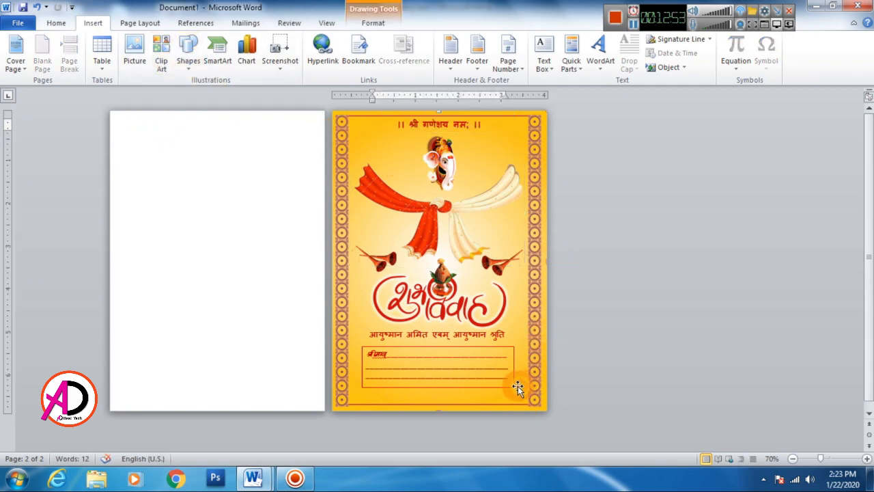
left_click_drag(465, 315, 254, 289)
key("ctrl+z")
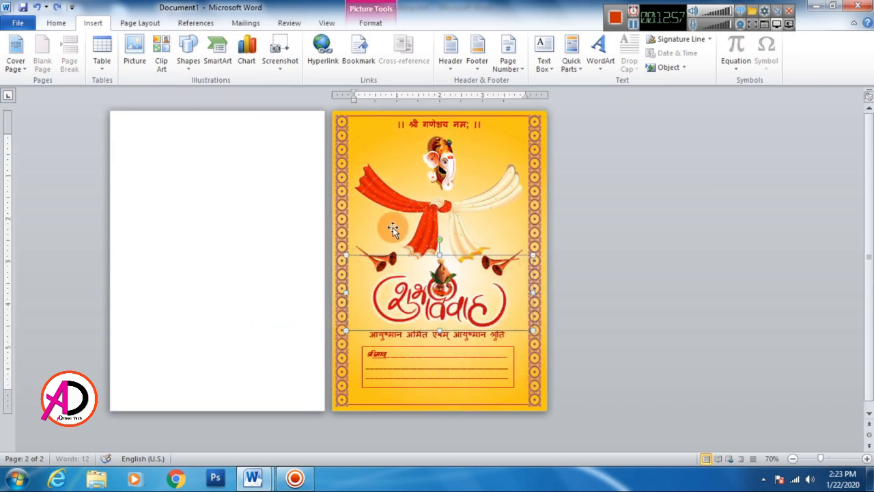
Step: Copy the orange gradient background rectangle onto the blank page so it covers the whole page
left_click(366, 134)
mouse_move(367, 135)
left_mouse_down()
mouse_move(300, 138)
mouse_move(146, 112)
mouse_move(137, 125)
left_mouse_up()
left_click(638, 270)
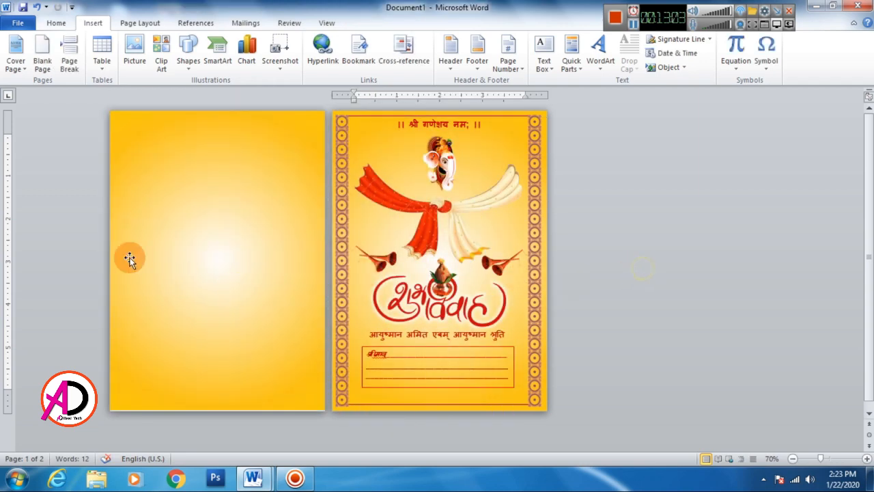
left_click(236, 350)
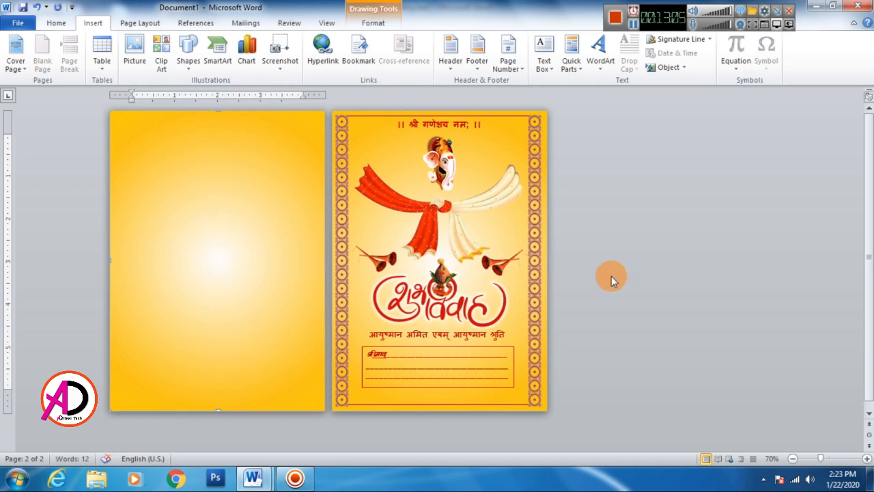
left_click(649, 256)
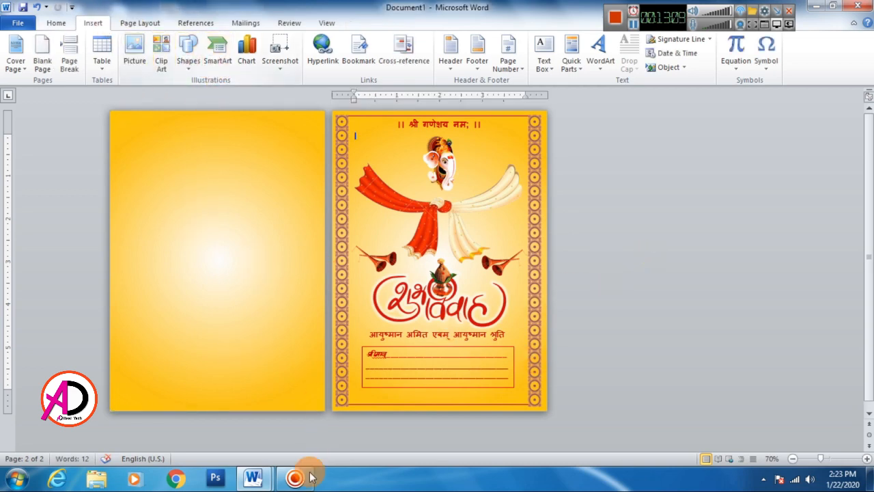
Step: Copy the complete centered Hindi invitation text, from the Ganesha heading to the last family line, from the wedding text document
mouse_move(253, 478)
left_click(321, 404)
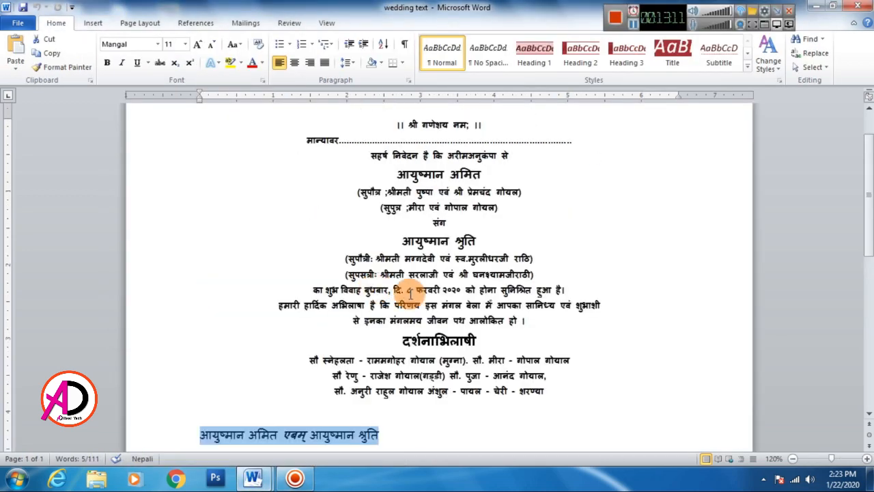
scroll(422, 267, "up", 1)
left_click_drag(398, 161, 545, 424)
right_click(526, 425)
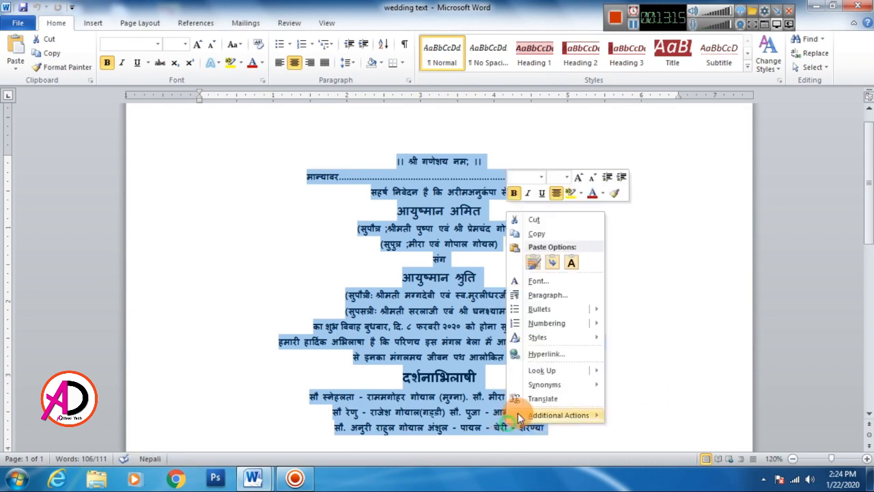
left_click(536, 233)
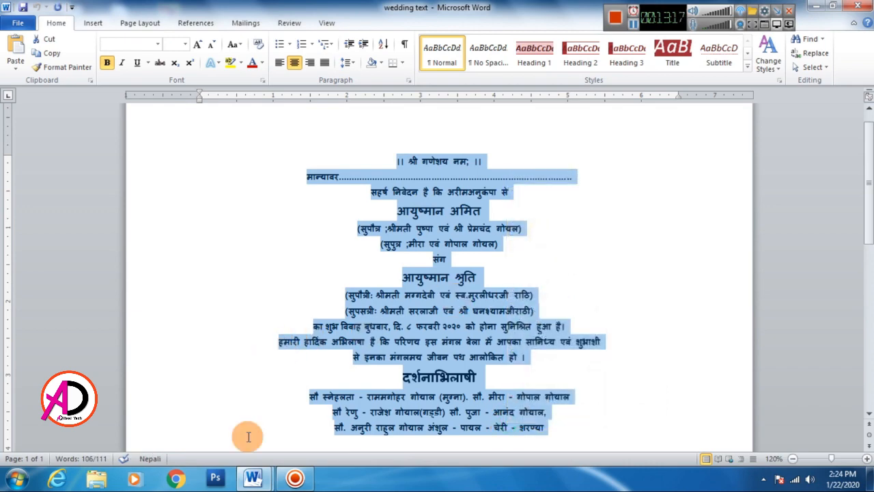
Step: Back in Document1, draw a text box about 6.82 by 4.76 inches on the empty gradient page and paste the invitation text into it
mouse_move(252, 478)
left_click(208, 369)
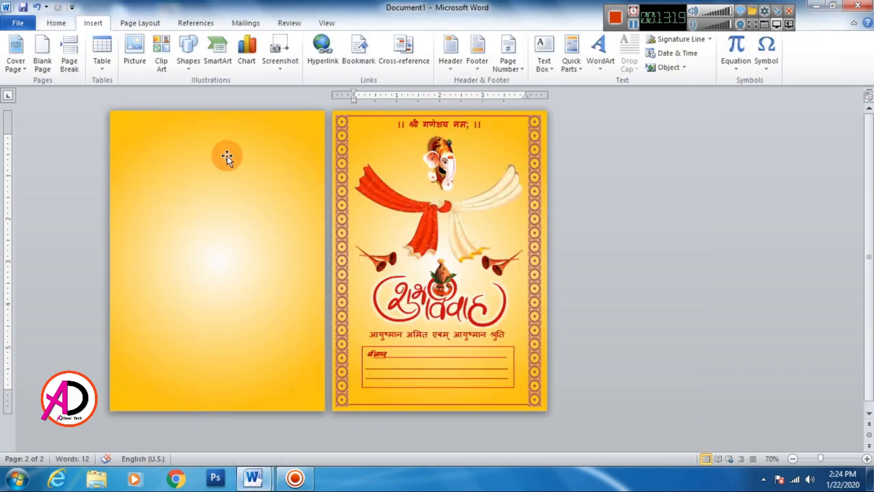
left_click(190, 51)
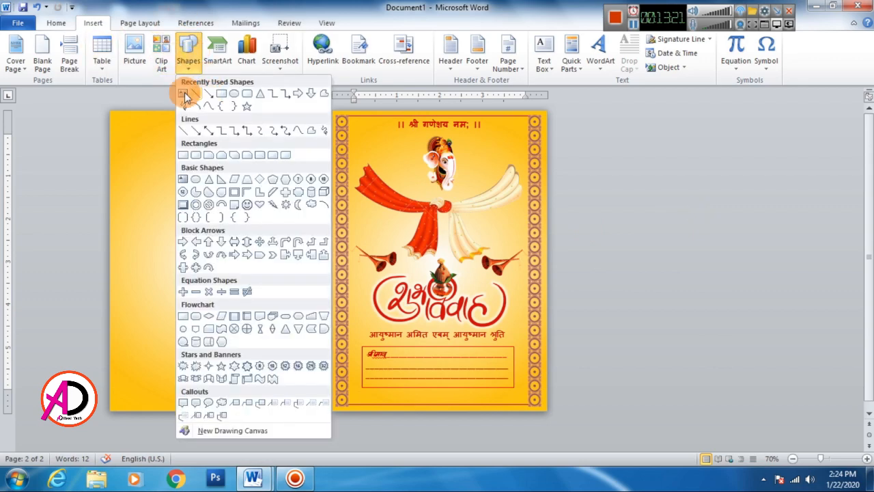
left_click(183, 93)
mouse_move(114, 115)
left_mouse_down()
mouse_move(269, 270)
mouse_move(319, 407)
left_mouse_up()
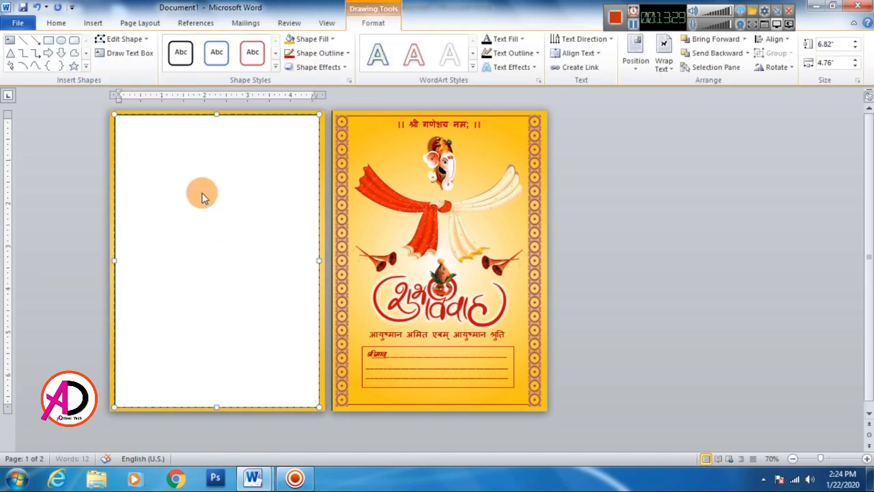
key("ctrl+v")
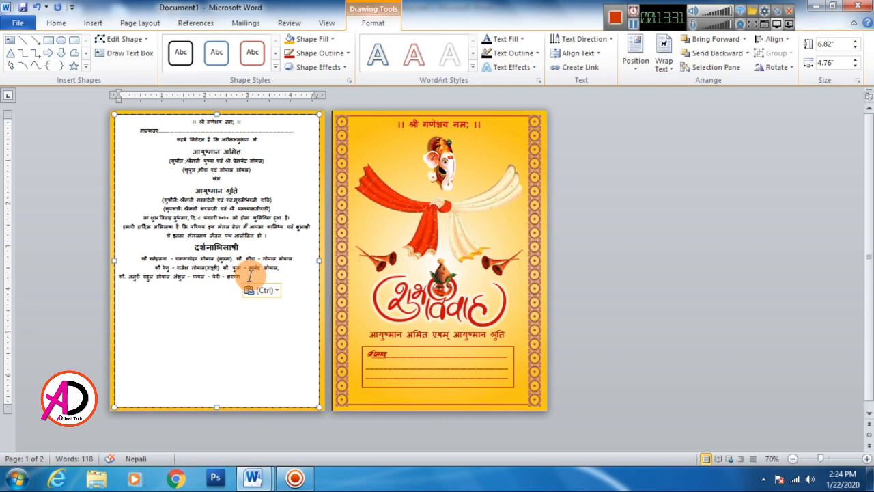
Step: Center all of the invitation text in the new text box
key("ctrl+a")
left_click(56, 22)
left_click(294, 62)
left_click(273, 295)
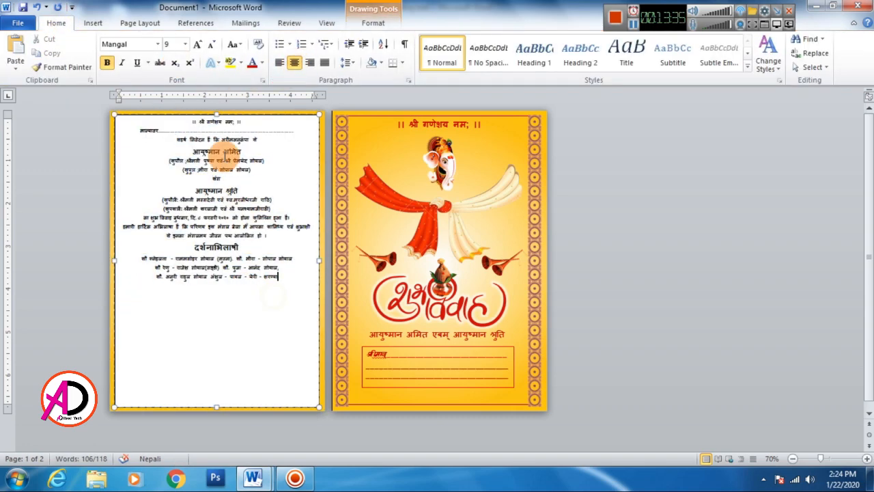
Step: Add four blank lines above the Ganesha heading in the invitation text box
left_click(191, 122)
key("Return")
key("Return")
key("Return")
key("Return")
key("Return")
Step: Set the invitation text's line spacing to 1.15 and enlarge its font by one size
left_click_drag(281, 335, 175, 160)
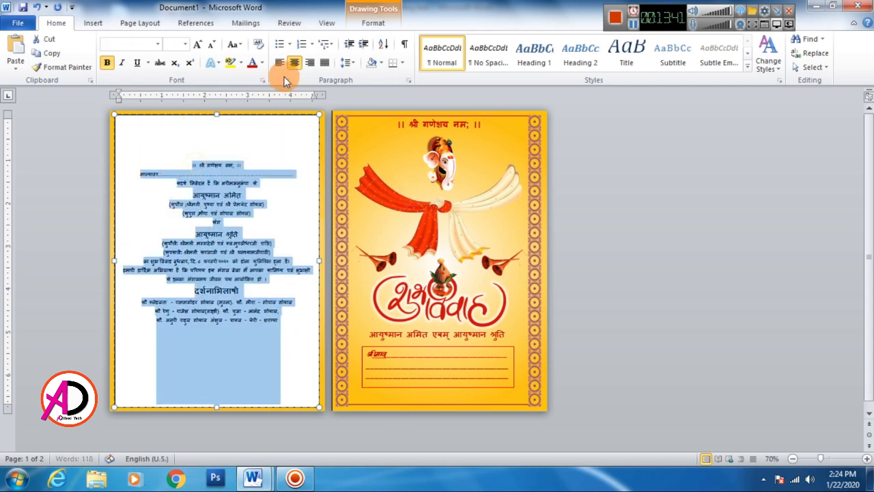
left_click(356, 66)
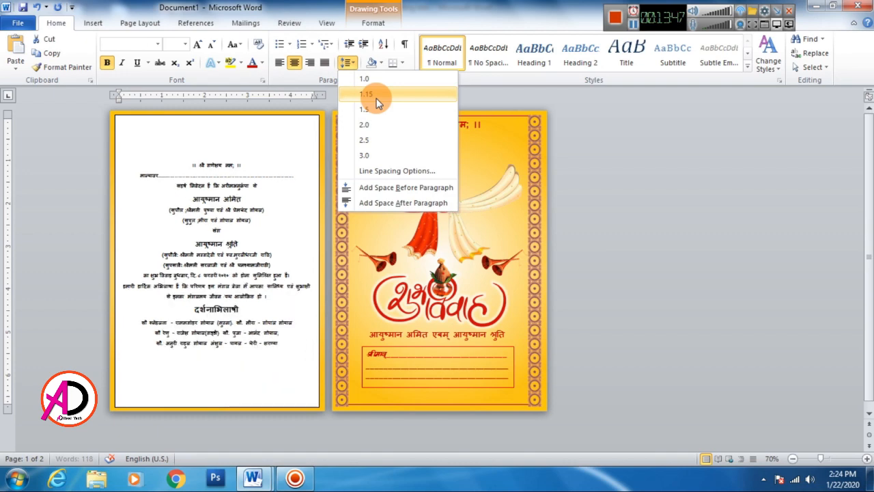
left_click(376, 100)
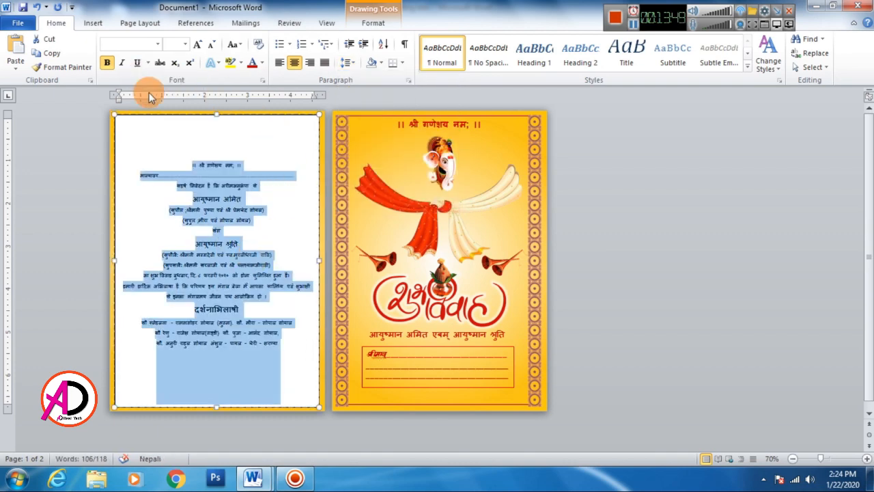
left_click(200, 46)
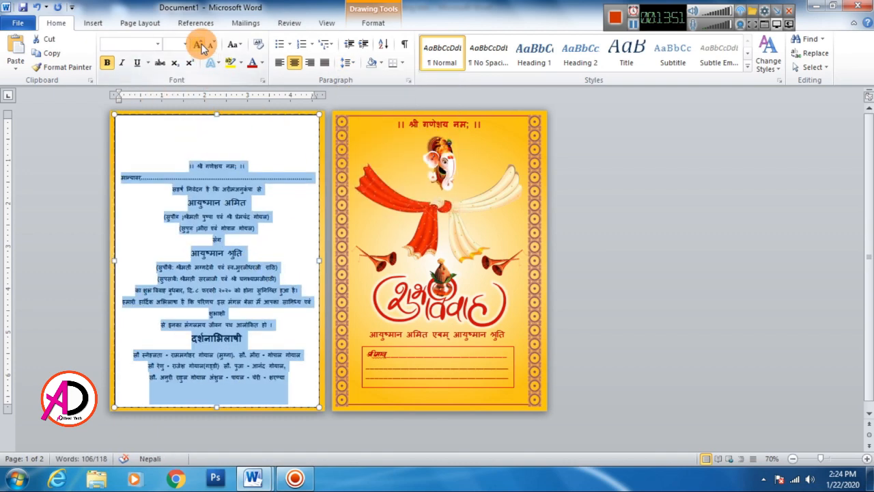
left_click(278, 220)
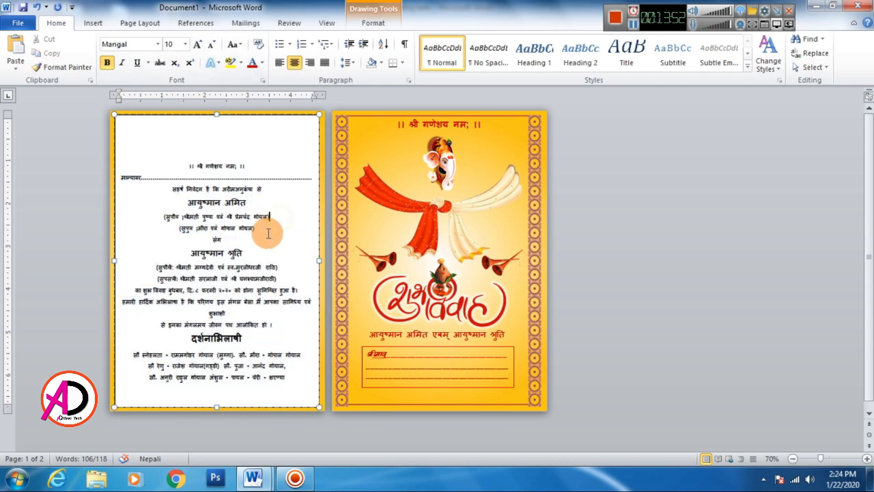
Step: Remove one blank line above the Ganesha heading and keep the heading centered
left_click(189, 166)
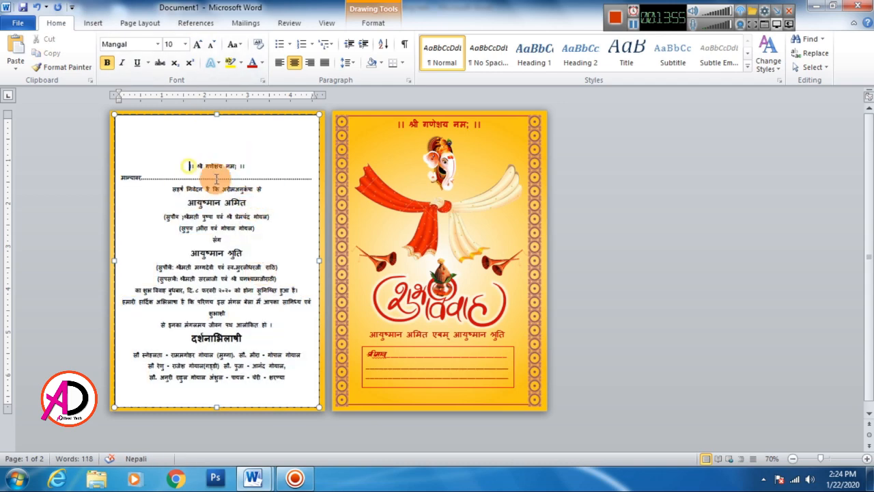
key("ctrl+l")
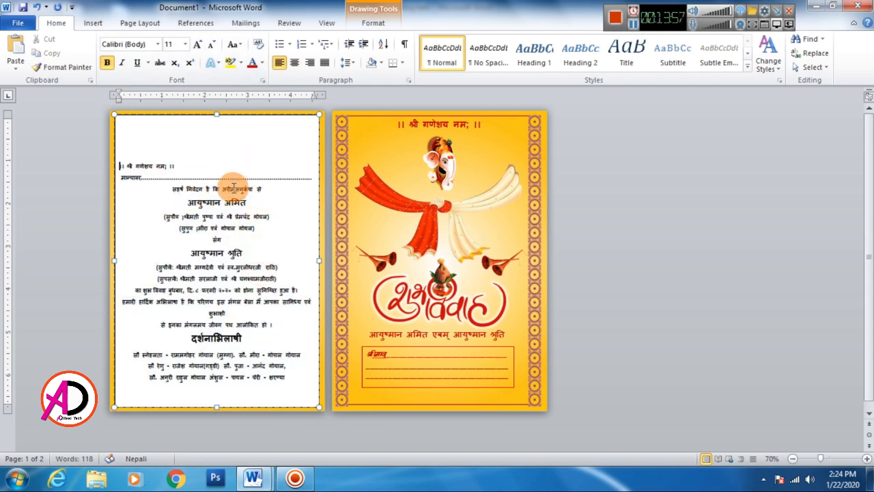
key("BackSpace")
key("ctrl+e")
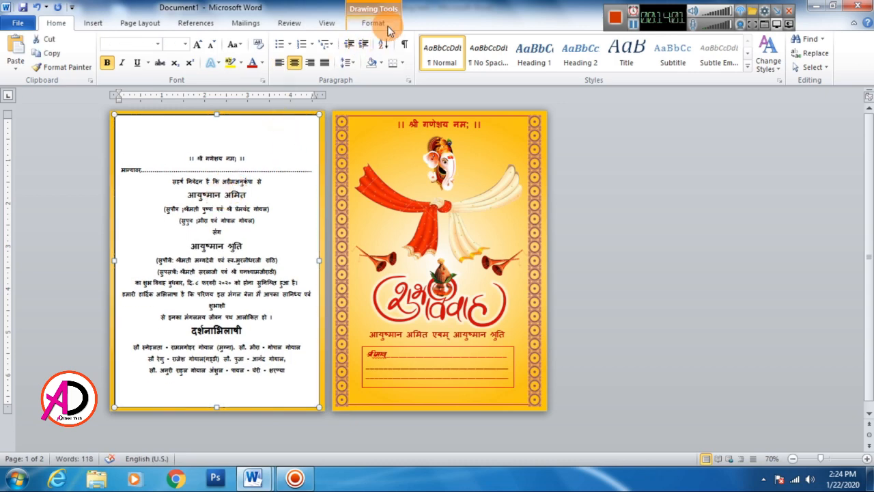
Step: Set the invitation text box to no fill
left_click(373, 21)
left_click(308, 38)
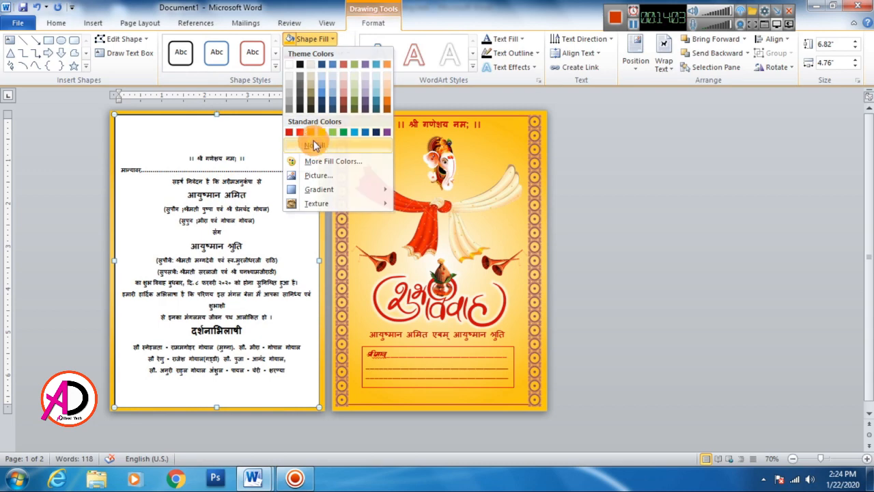
left_click(312, 133)
Step: Give the invitation text box a 2¼ pt outline in standard dark red
left_click(322, 53)
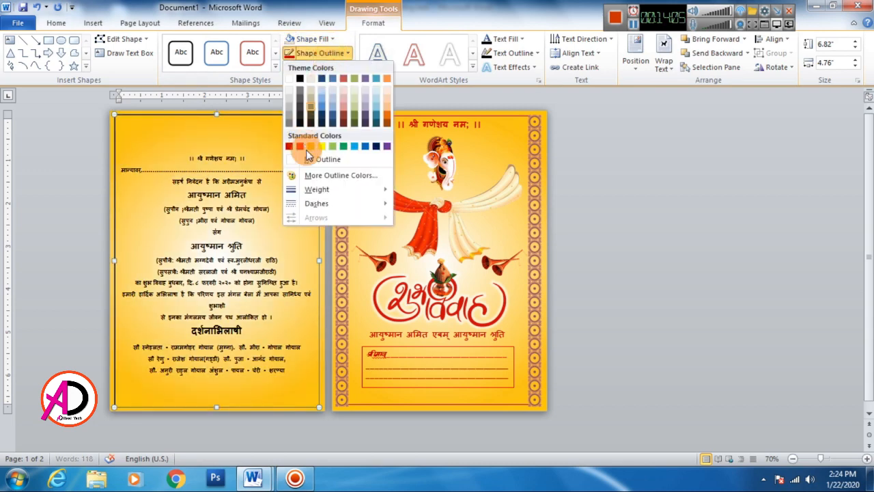
mouse_move(314, 189)
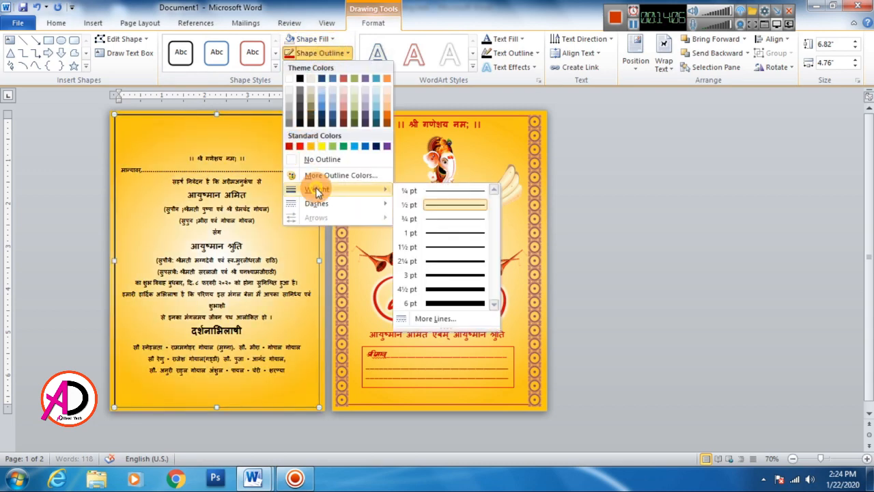
left_click(439, 264)
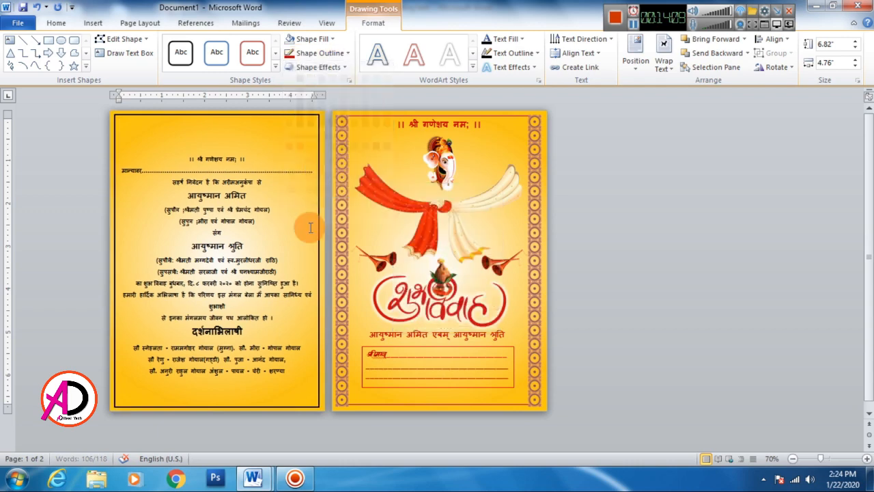
left_click(347, 53)
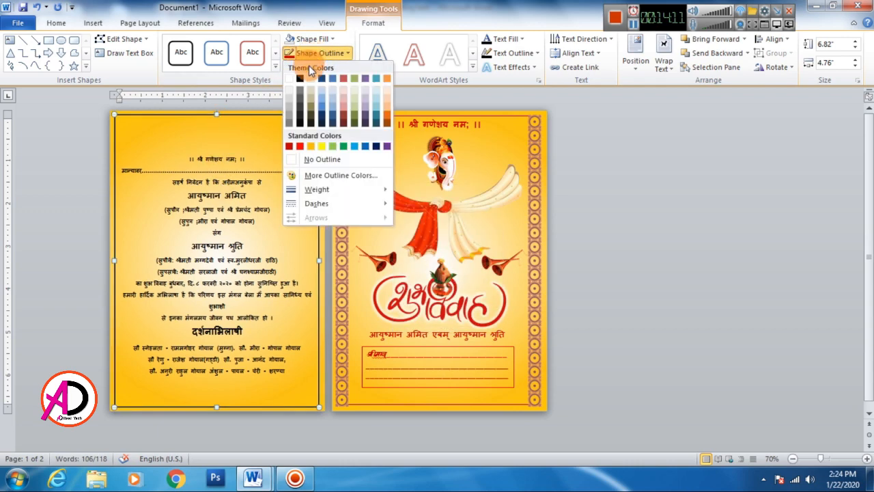
left_click(289, 148)
Step: Fill all of the invitation text with standard dark red
left_click(282, 244)
key("ctrl+a")
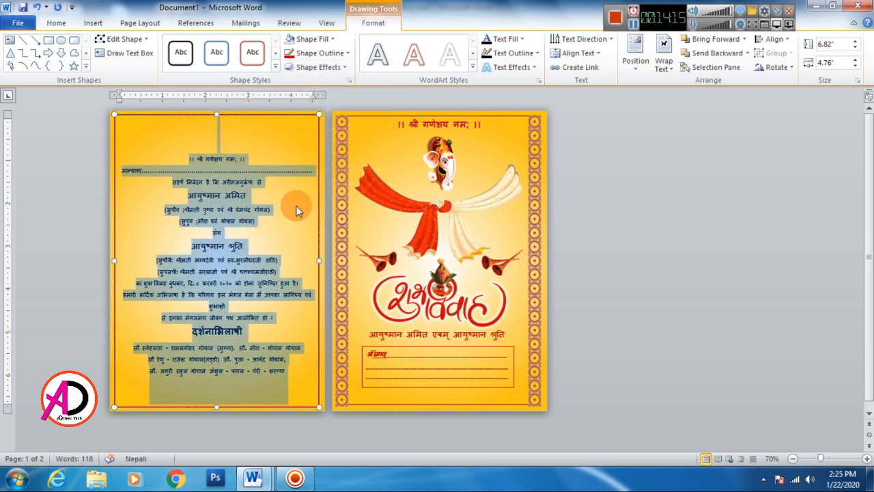
left_click(521, 39)
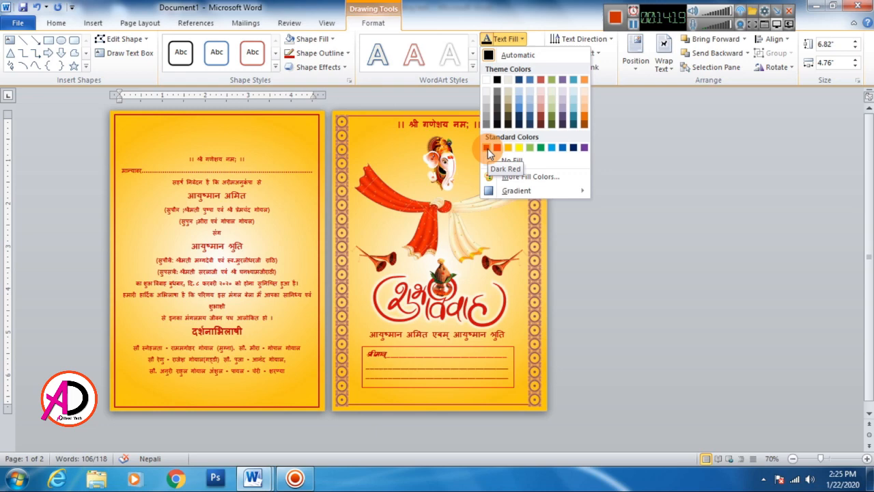
left_click(487, 148)
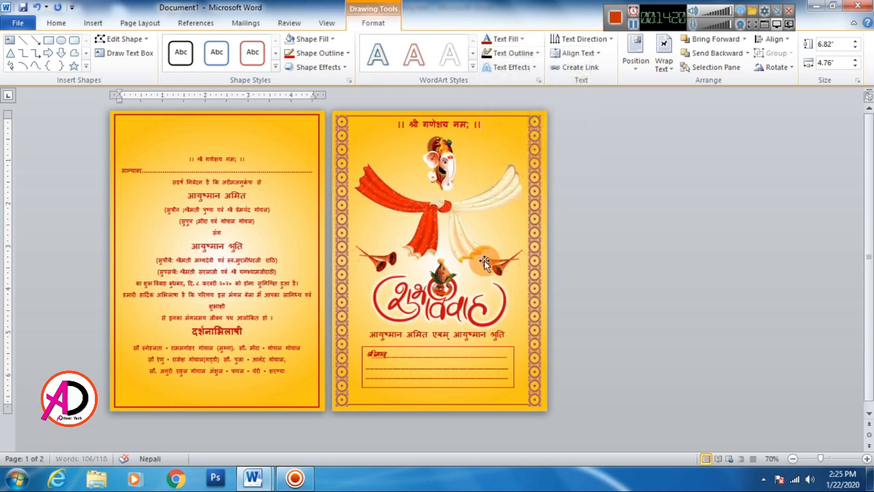
Step: Try a White, Background 1 glow and a smaller font size on all of the invitation text
left_click(517, 66)
mouse_move(525, 146)
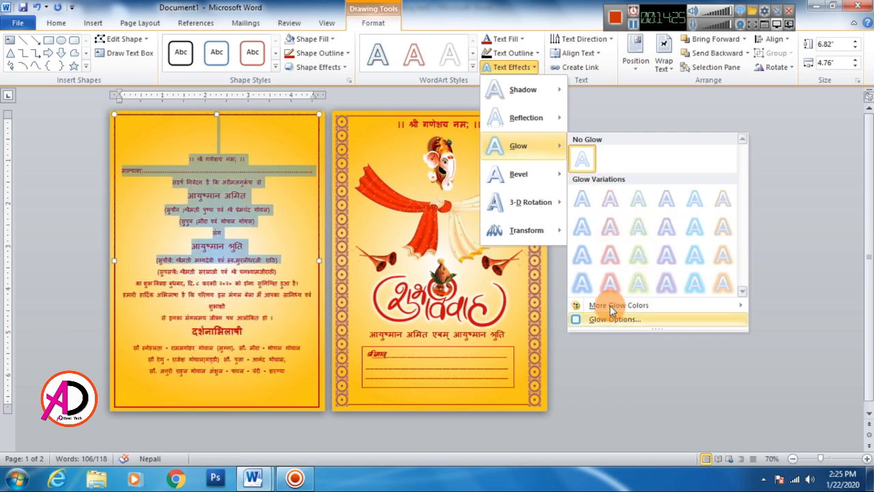
mouse_move(587, 305)
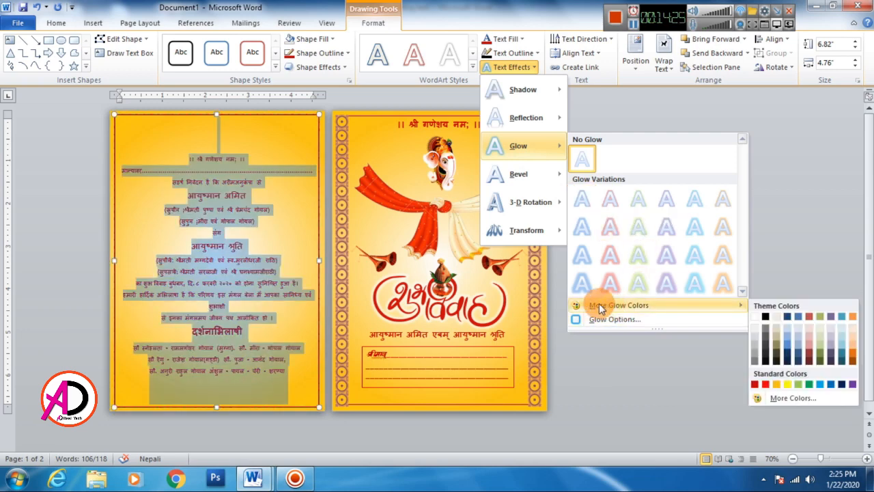
left_click(755, 317)
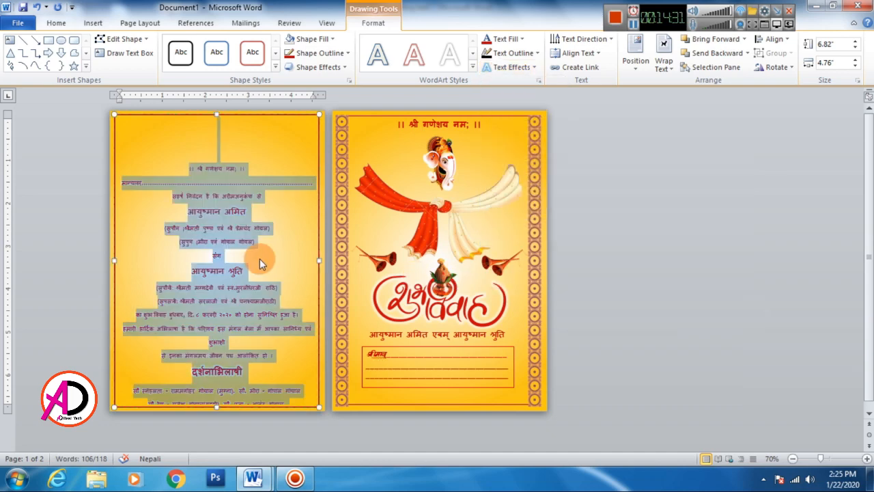
key("ctrl+bracketleft")
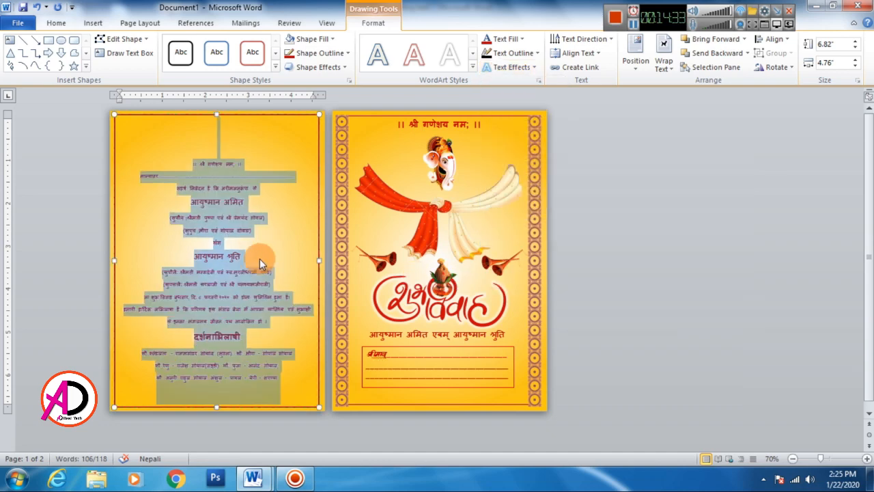
key("ctrl+bracketright")
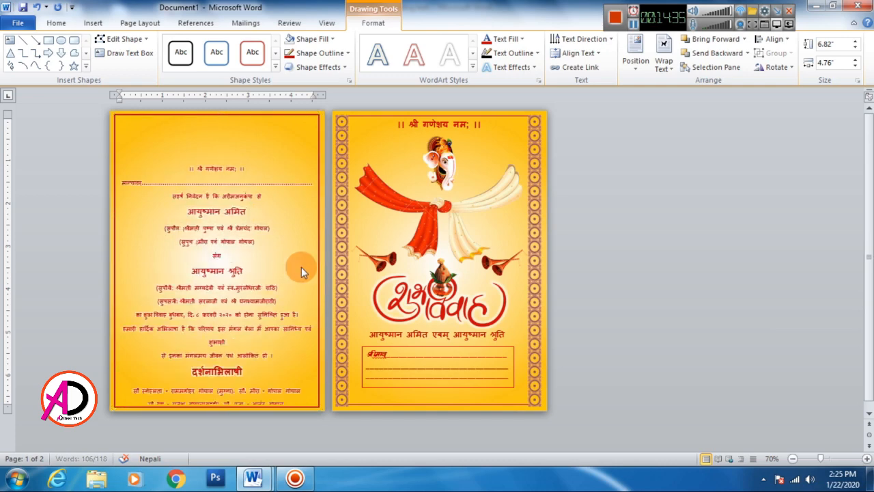
left_click(634, 276)
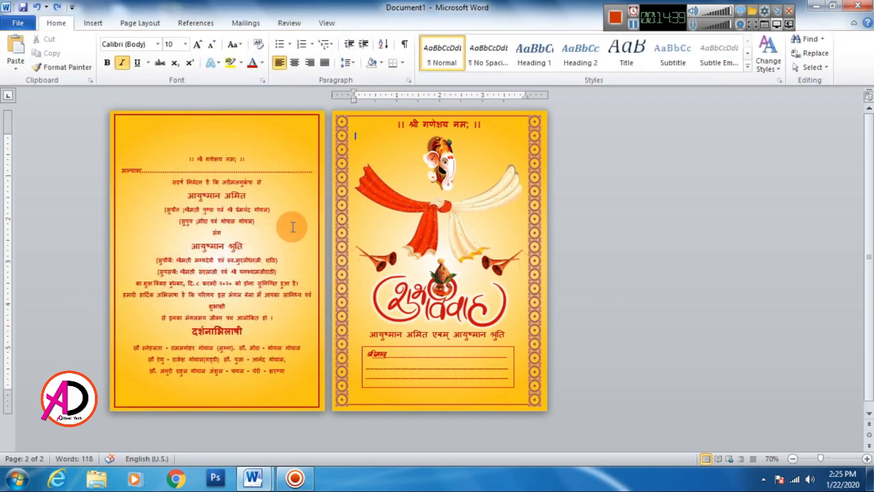
Step: Insert the wedding procession picture from the wedding tools folder
left_click(94, 23)
left_click(145, 60)
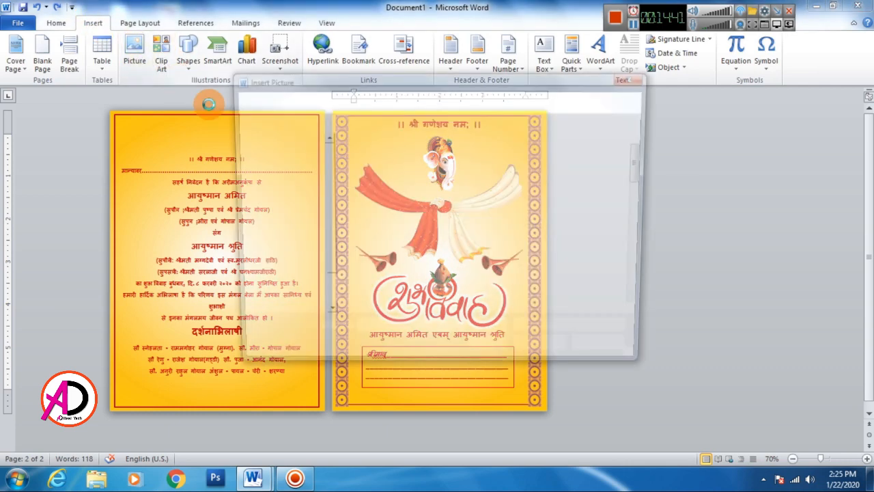
scroll(646, 195, "down", 2)
left_click_drag(649, 198, 651, 254)
left_click(374, 225)
left_click(543, 355)
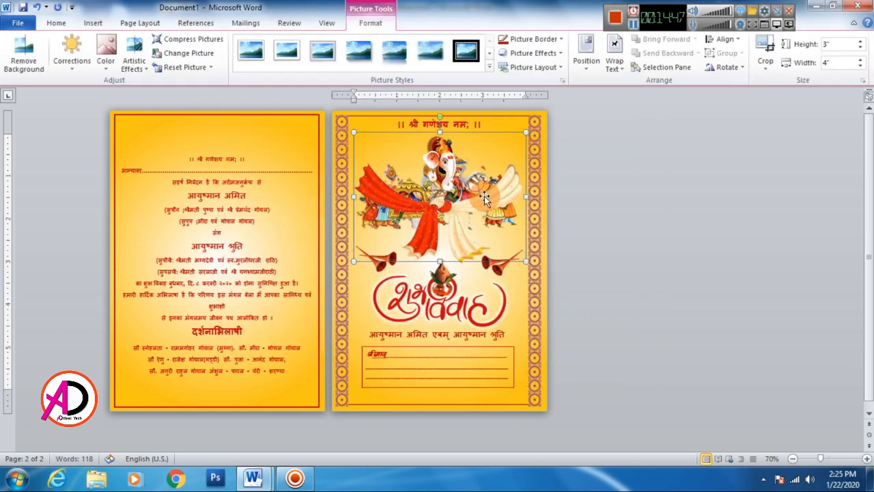
Step: Set the procession picture in front of text and shrink it to about 1.31 x 1.75 inches, centered above the text page's Ganesha heading
left_click(614, 61)
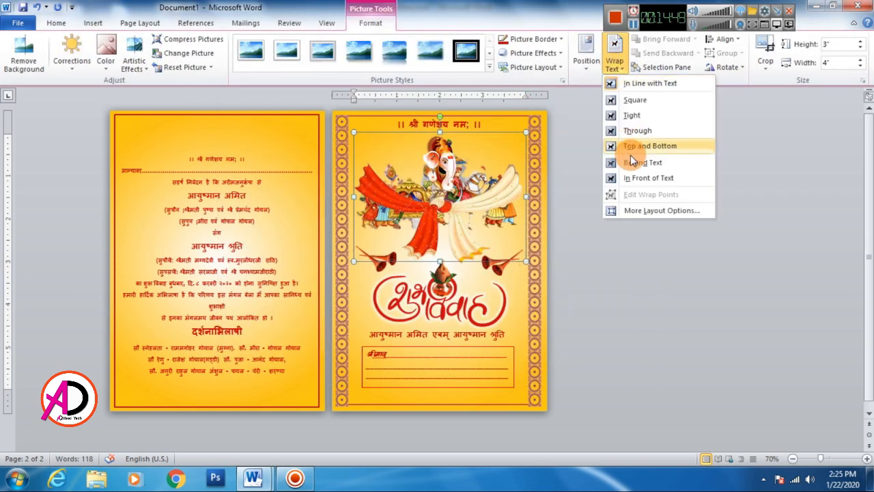
left_click(635, 176)
left_click_drag(490, 134, 199, 208)
left_click_drag(155, 235, 212, 134)
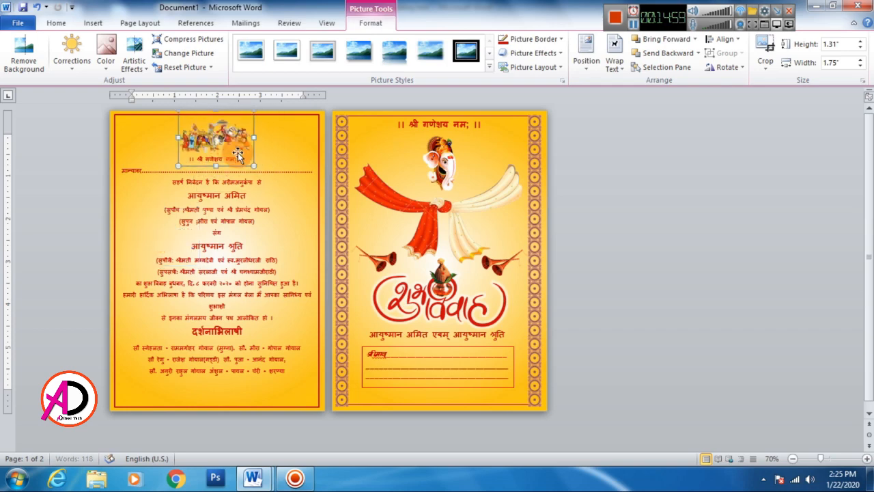
left_click(592, 275)
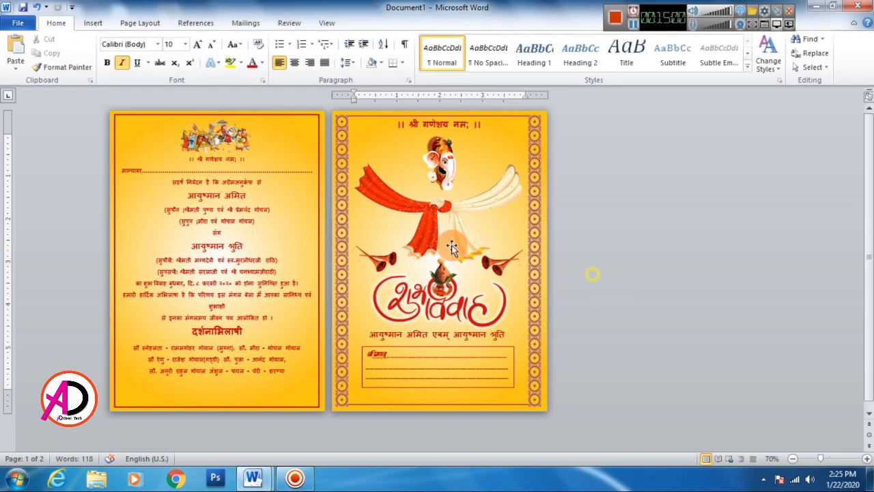
Step: Try inserting the drum and kalash picture from the wedding tools folder on the front page
left_click(93, 23)
left_click(135, 52)
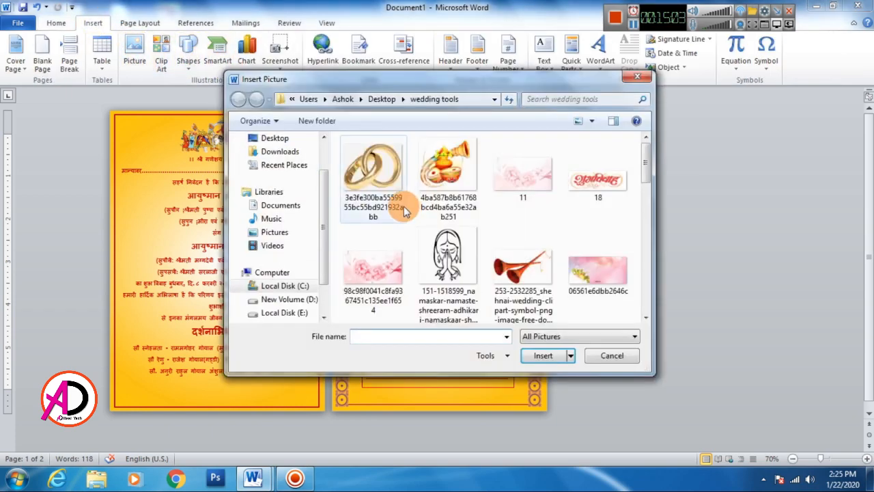
left_click(448, 174)
left_click(543, 356)
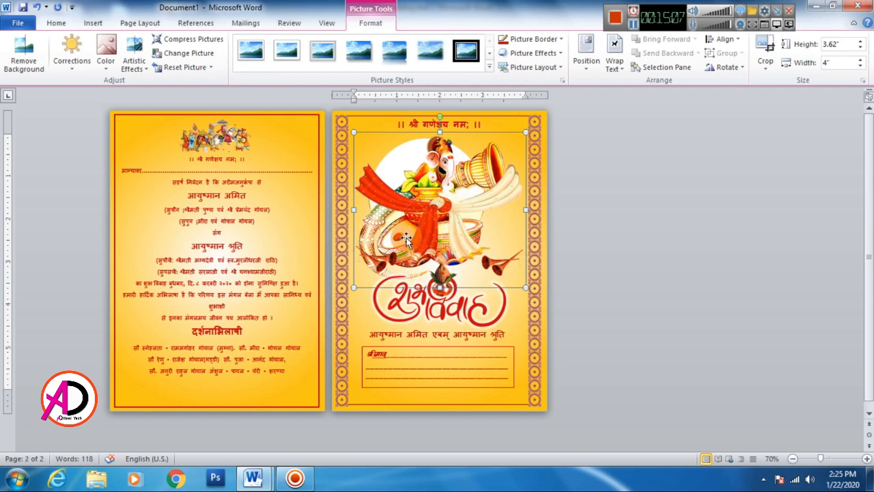
left_click(242, 109)
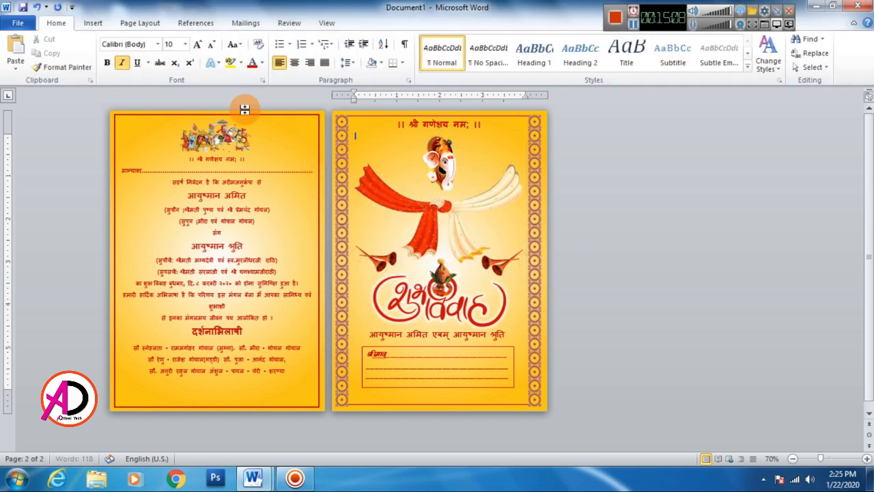
left_click(93, 23)
Step: Copy the front page's left shehnai picture to both upper corners of the text page, flipping the right copy horizontally
left_click(396, 272)
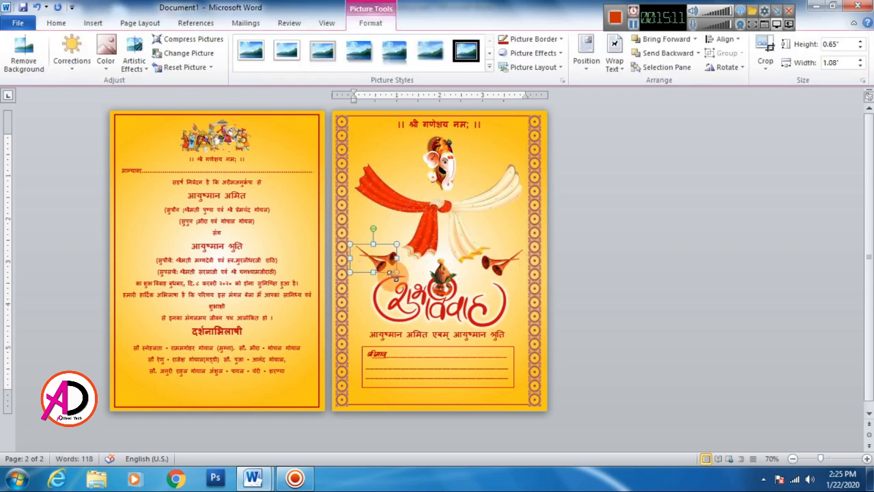
left_click_drag(399, 272, 225, 157)
left_click(728, 67)
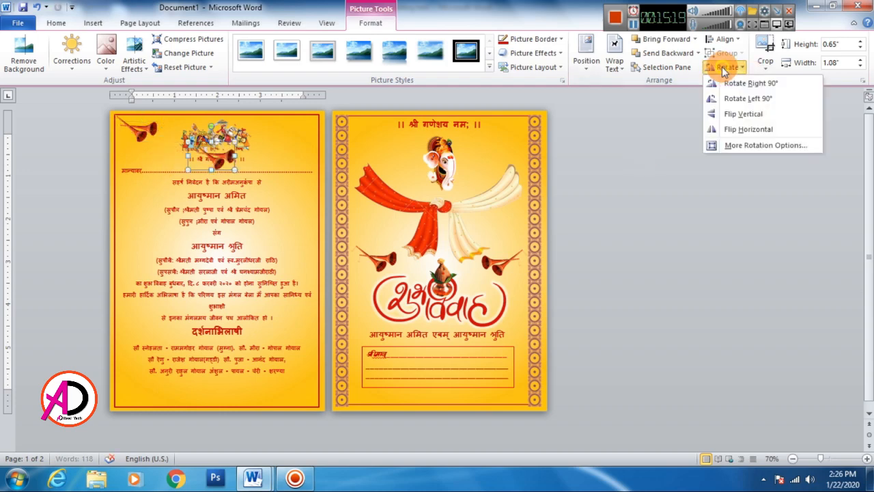
left_click(752, 130)
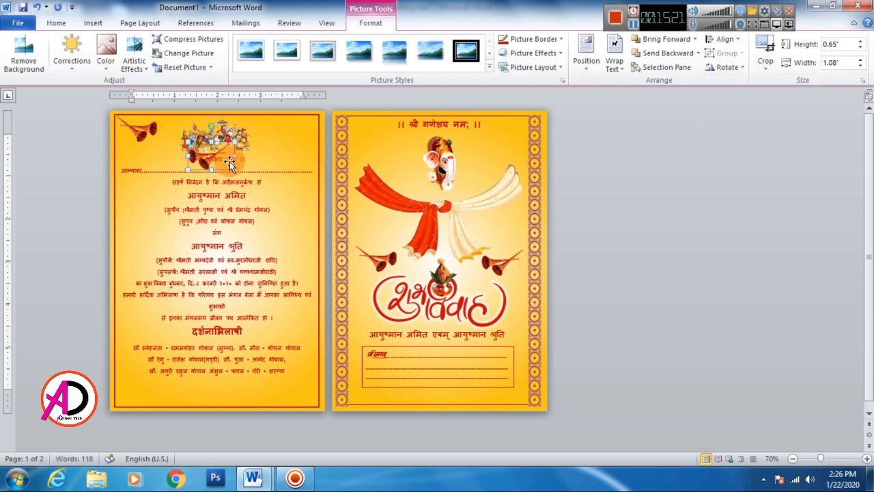
left_click_drag(209, 162, 296, 135)
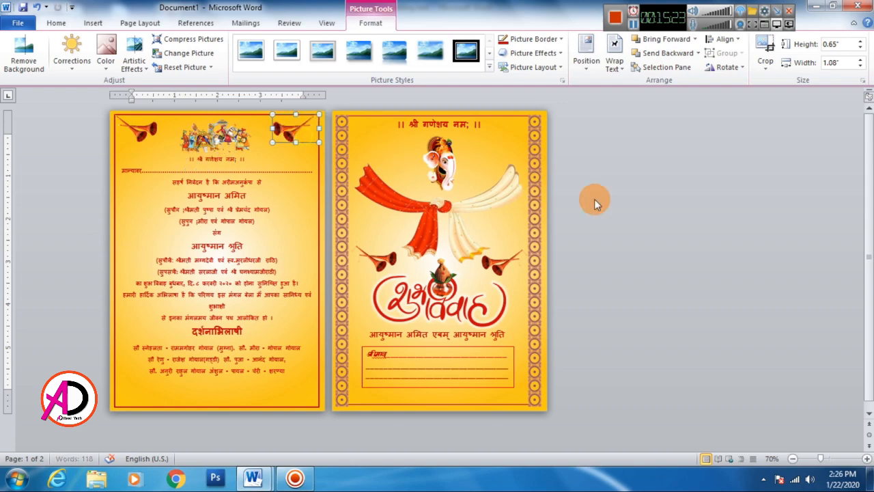
left_click(654, 215)
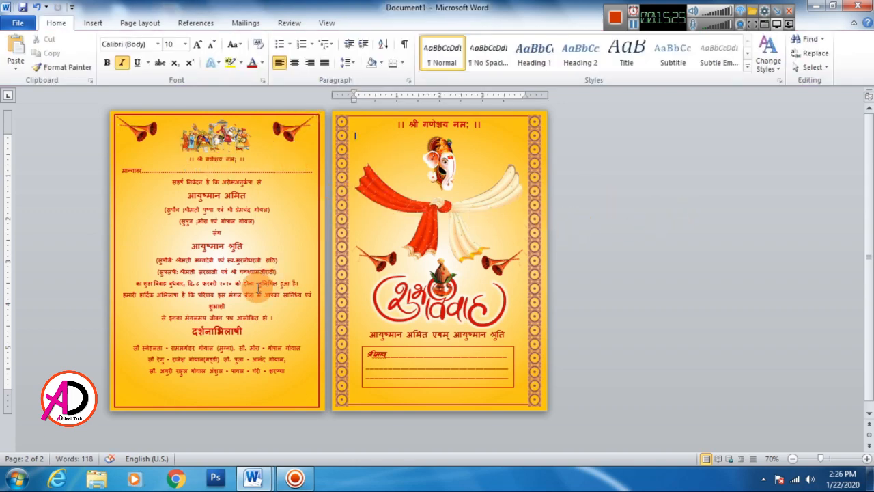
Step: Copy the text page's upper-right shehnai to the lower part of the page and flip it horizontally and vertically
left_click(291, 136)
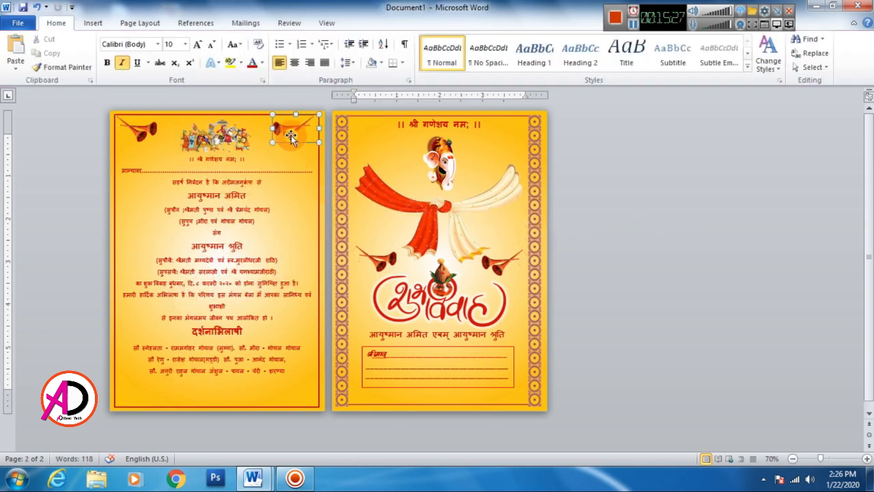
left_click_drag(290, 137, 284, 400)
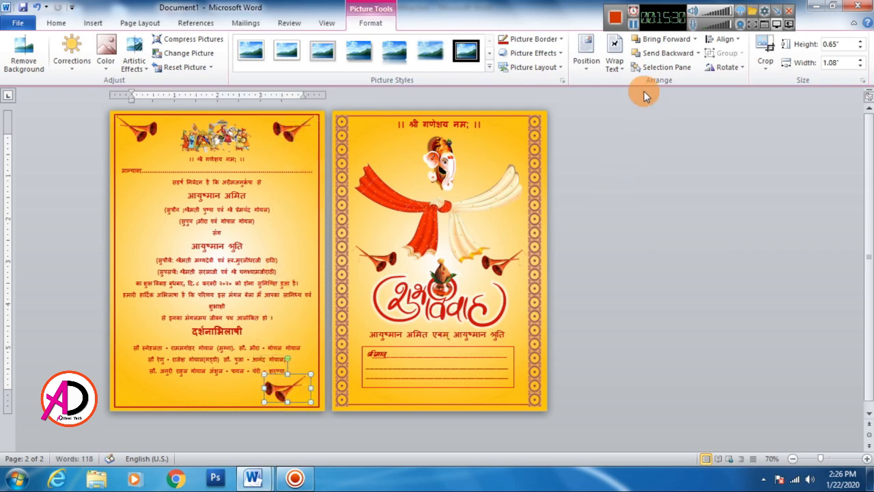
left_click(718, 67)
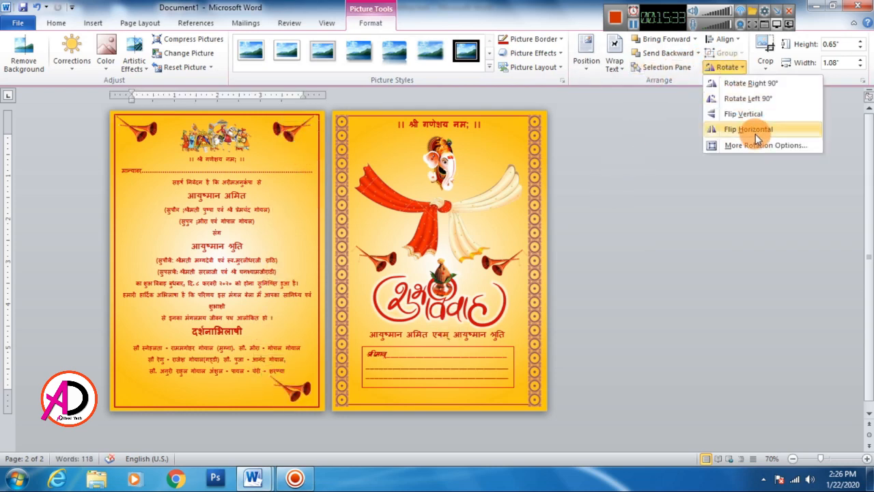
left_click(757, 133)
left_click(731, 68)
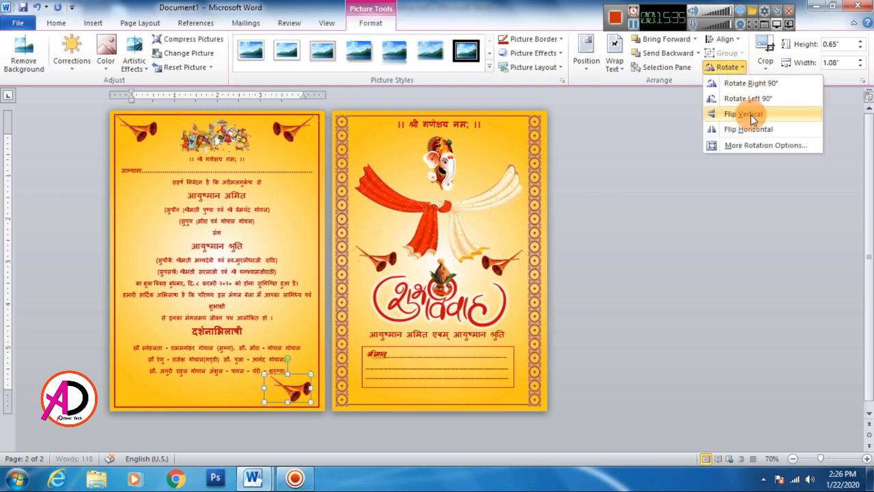
left_click(751, 115)
Step: Place the flipped shehnai in the text page's lower-left corner and a horizontally flipped copy in the lower-right corner
mouse_move(288, 388)
left_mouse_down()
mouse_move(135, 388)
mouse_move(277, 391)
left_mouse_up()
left_click(725, 67)
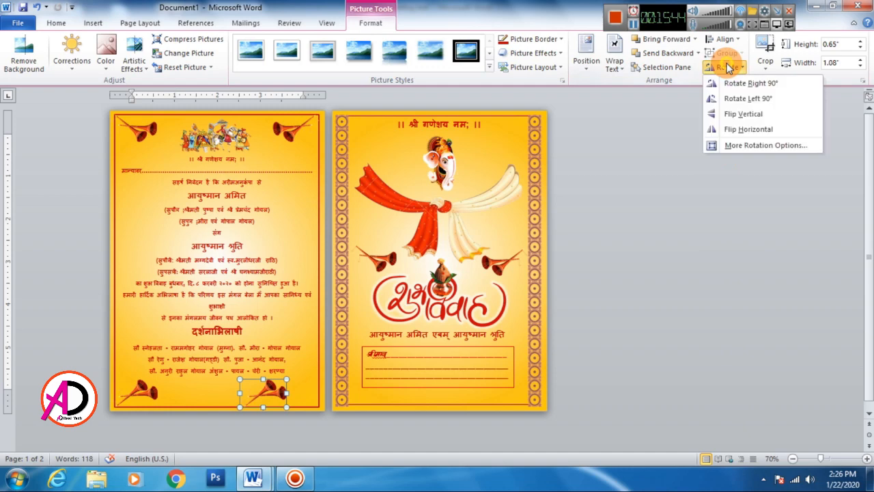
left_click(745, 134)
left_click_drag(274, 391, 307, 394)
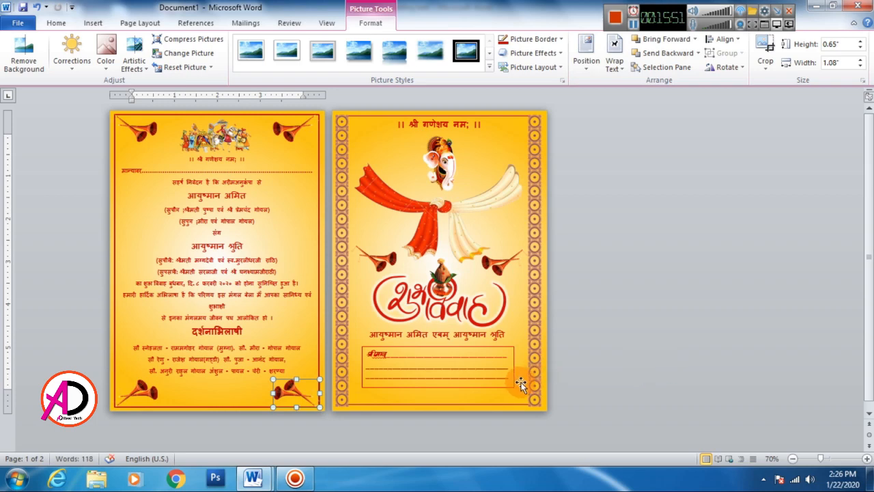
left_click(617, 346)
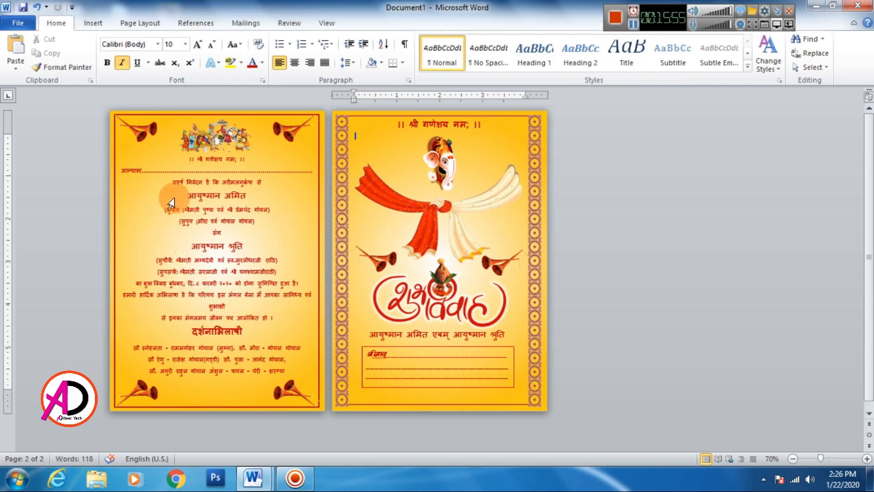
scroll(319, 274, "down", 2)
scroll(319, 275, "up", 1)
scroll(319, 274, "up", 1)
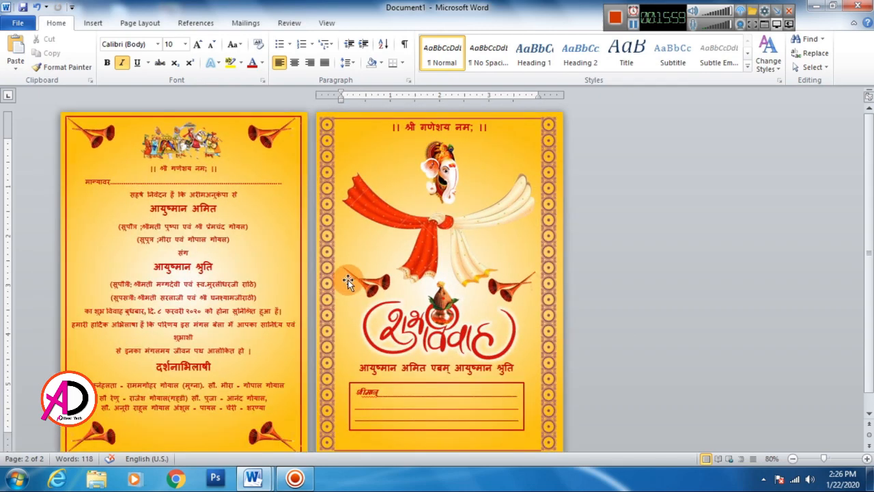
scroll(346, 280, "down", 1)
left_click(340, 222)
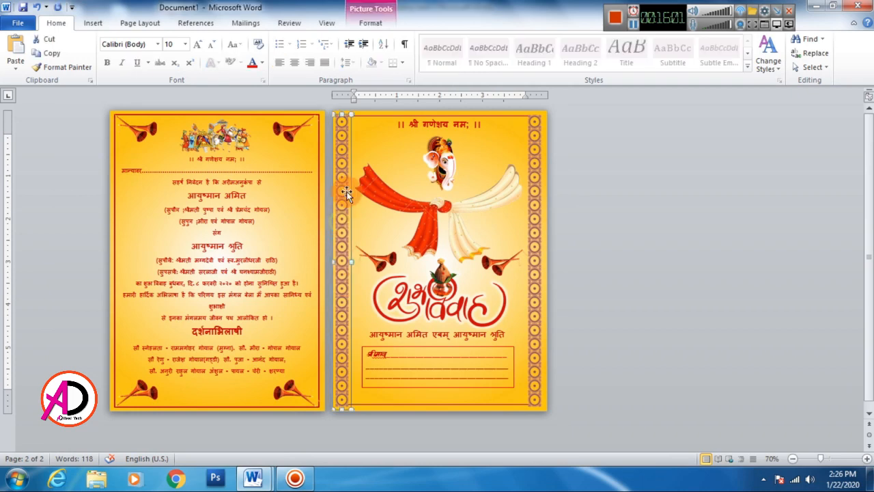
left_click(685, 275)
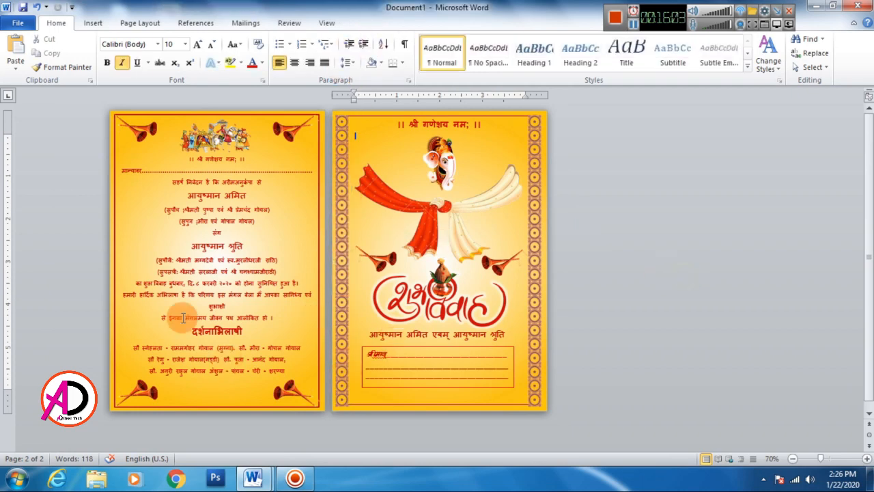